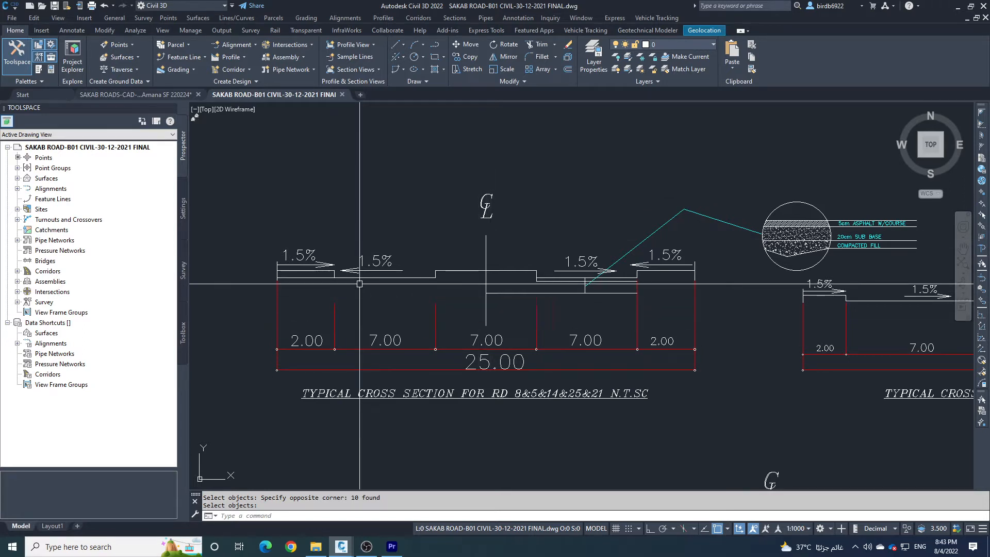
# Examine the typical cross section for RD 8&5&14&25&21, including its lane widths, slopes and pavement layer detail
pyautogui.write('p')
pyautogui.press('Return')
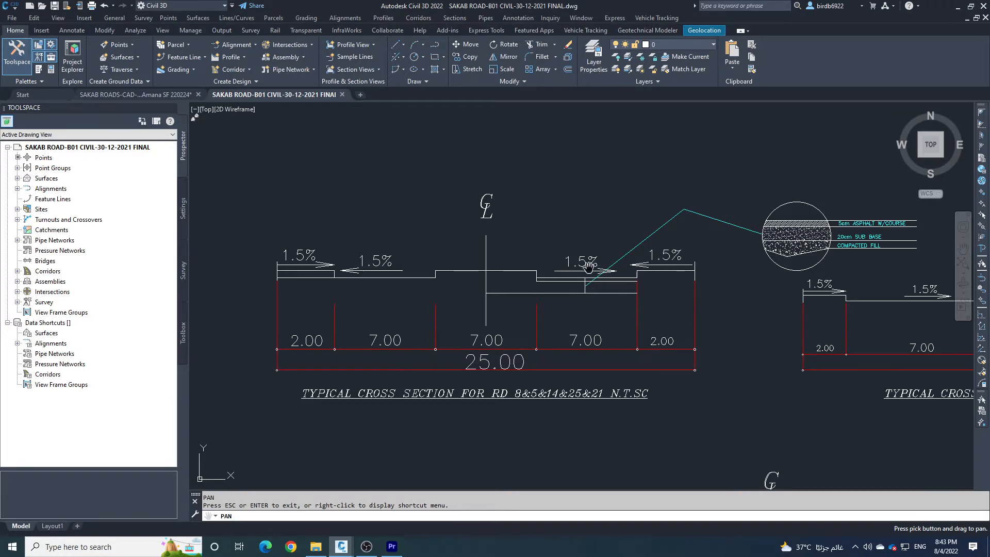
pyautogui.scroll(2, 482, 275)
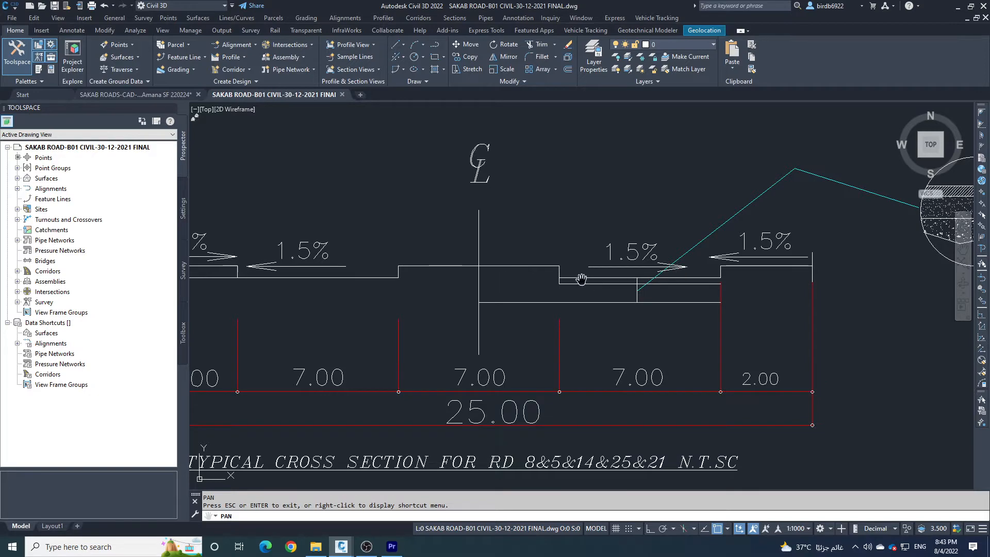
pyautogui.scroll(-2, 582, 279)
pyautogui.scroll(2, 626, 269)
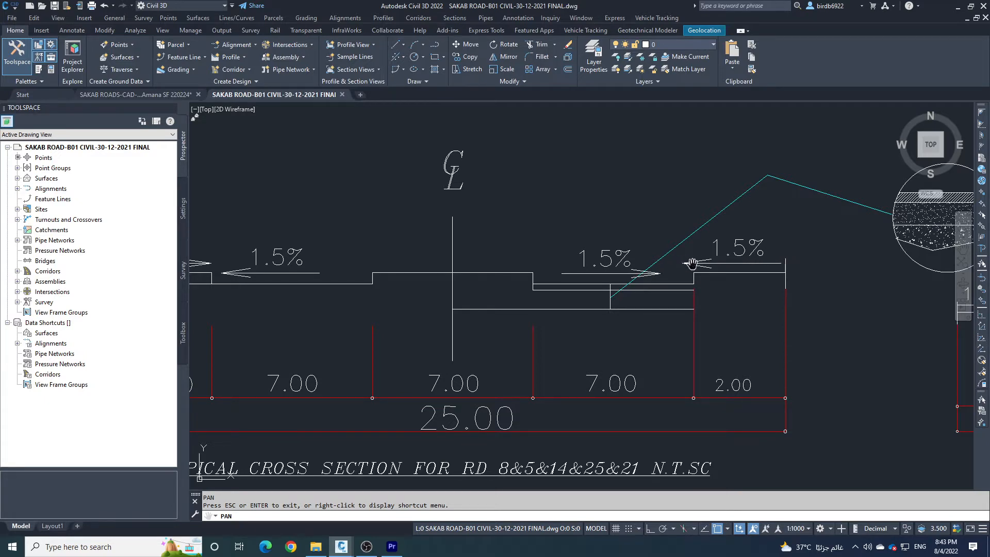
pyautogui.scroll(-2, 732, 271)
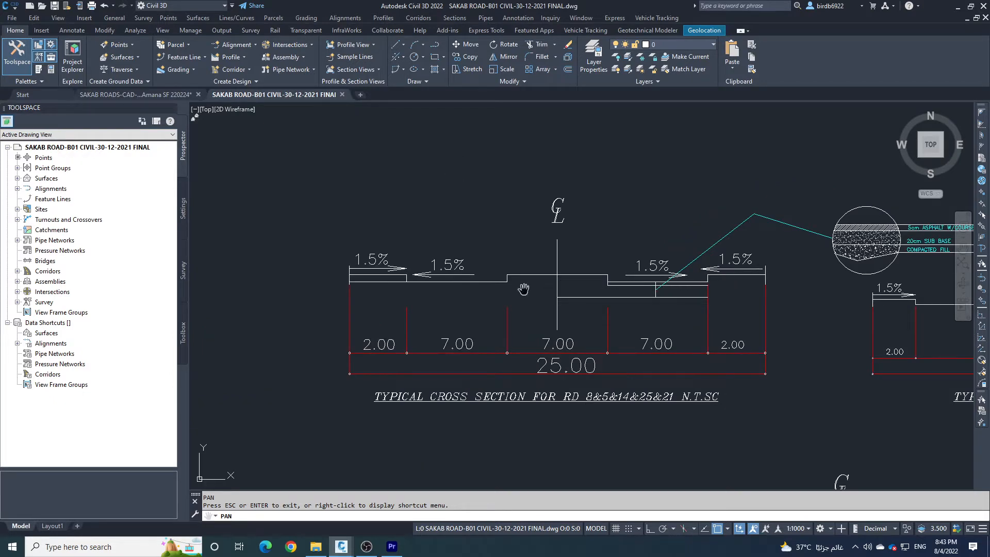
pyautogui.scroll(-3, 393, 281)
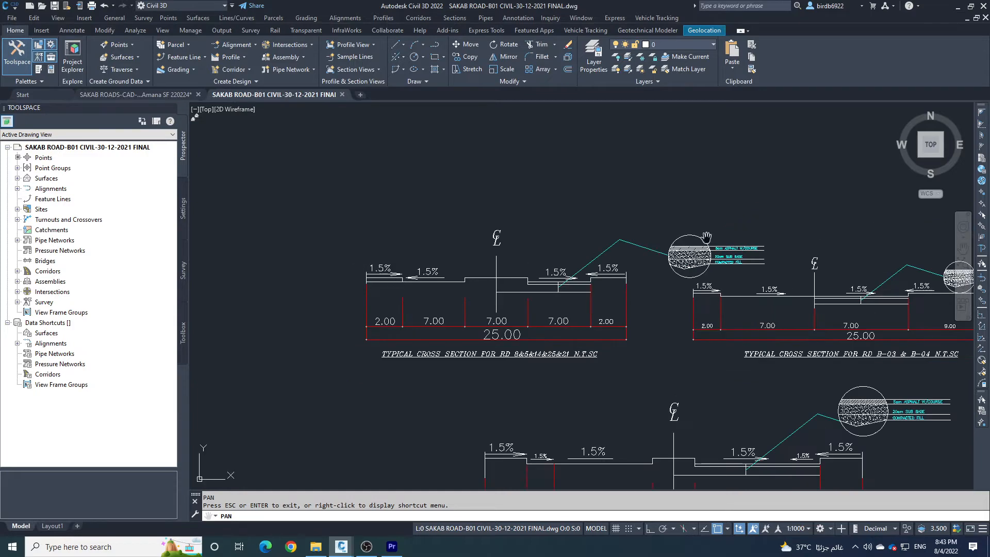
pyautogui.scroll(8, 776, 267)
pyautogui.scroll(-3, 728, 258)
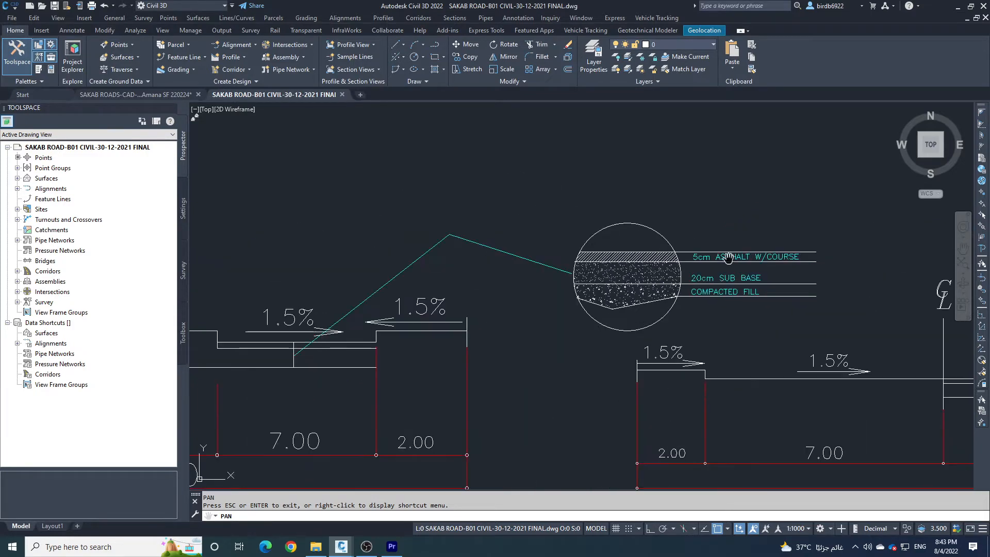
pyautogui.scroll(-4, 377, 329)
pyautogui.scroll(6, 615, 284)
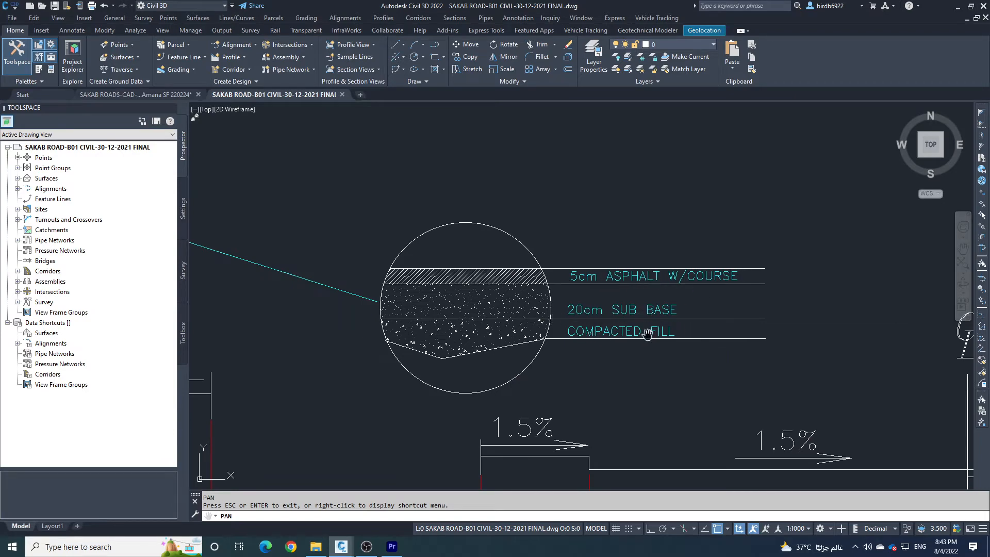
pyautogui.scroll(-3, 656, 278)
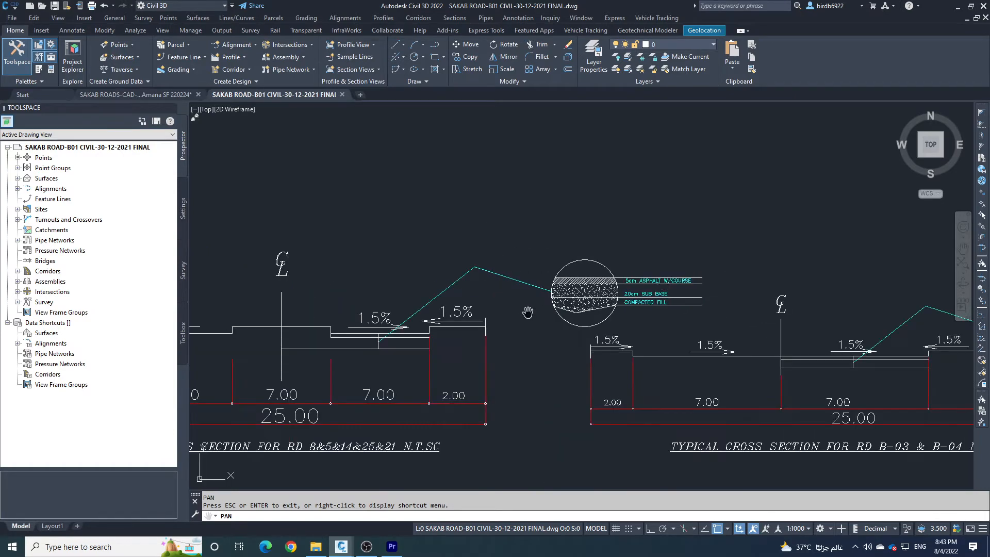
pyautogui.scroll(-2, 609, 299)
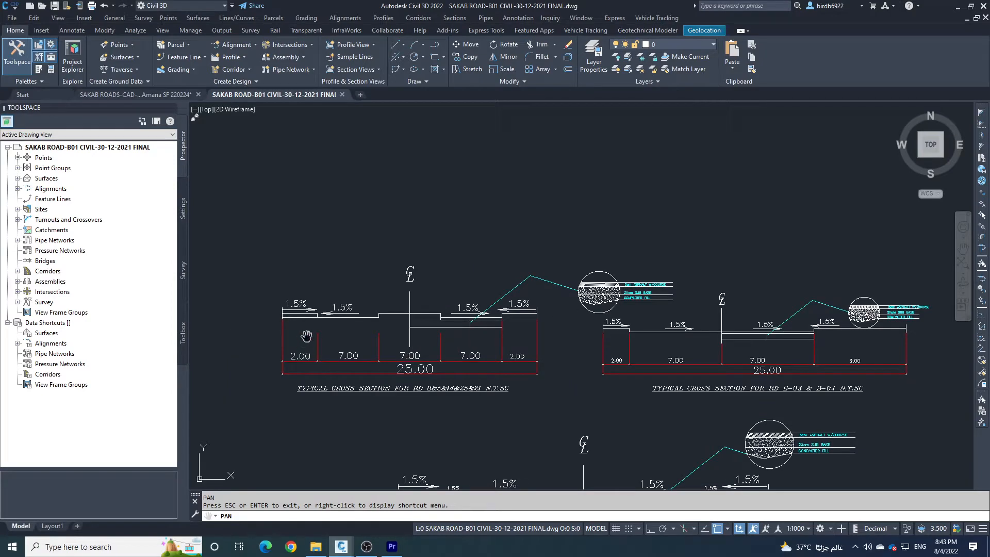
pyautogui.scroll(-3, 449, 324)
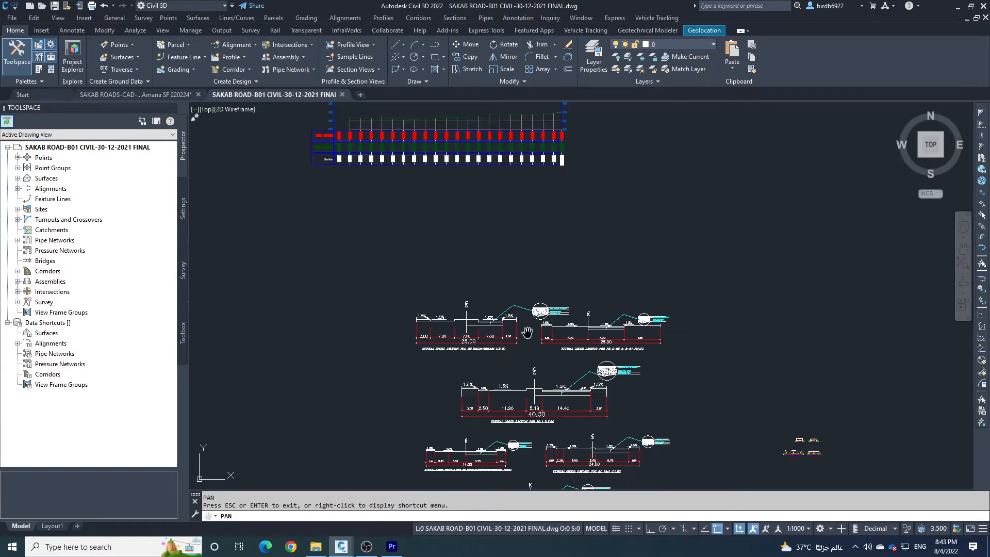
pyautogui.scroll(8, 477, 342)
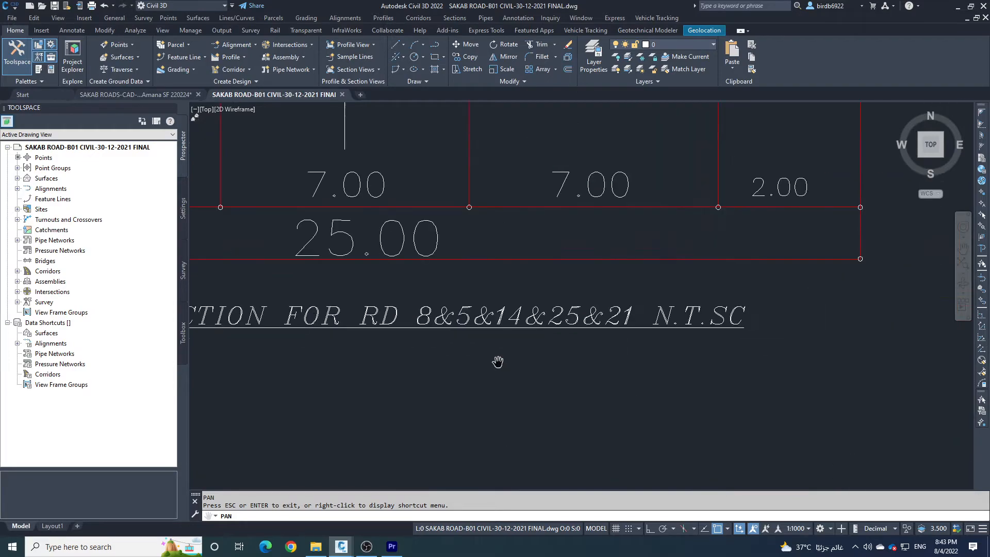
# Measure the full width of Road No.8 between its plot boundaries in the plan with an aligned dimension, without placing it
pyautogui.scroll(-12, 585, 384)
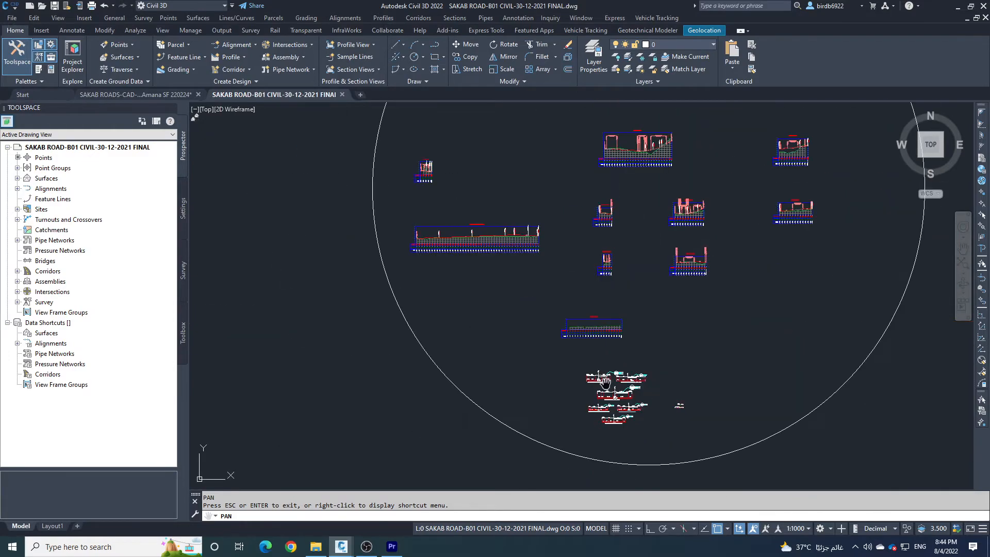
pyautogui.scroll(-2, 584, 367)
pyautogui.scroll(12, 489, 212)
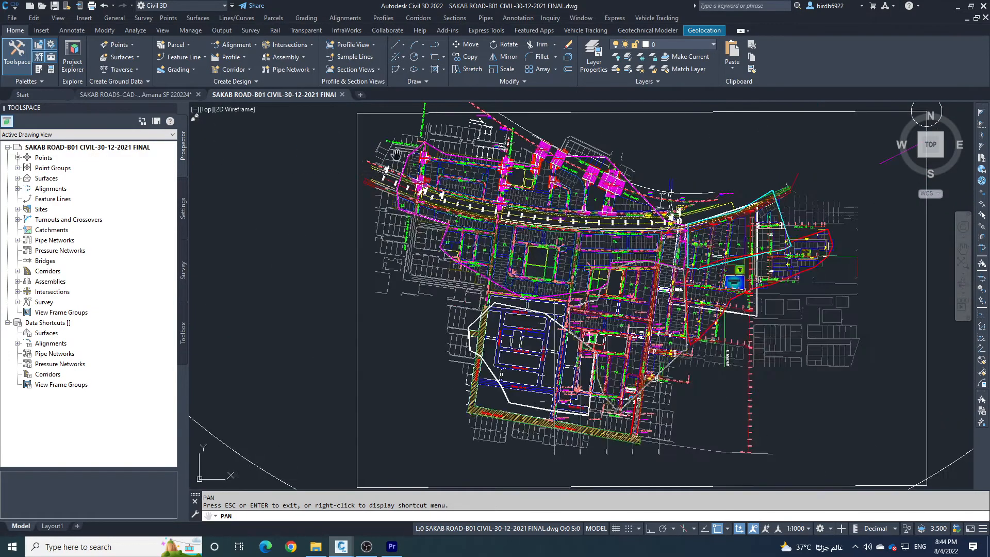
pyautogui.scroll(-3, 531, 279)
pyautogui.scroll(5, 566, 286)
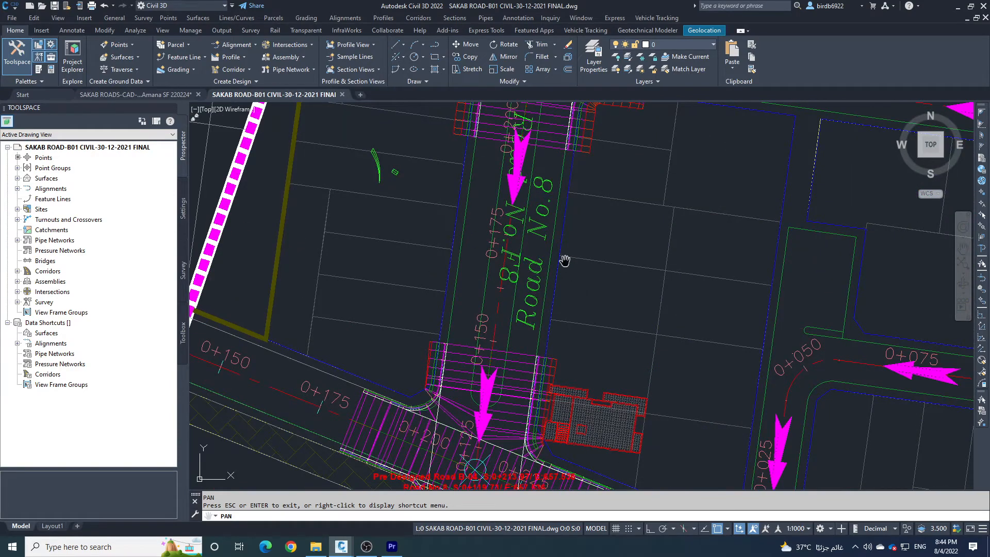
pyautogui.press('Escape')
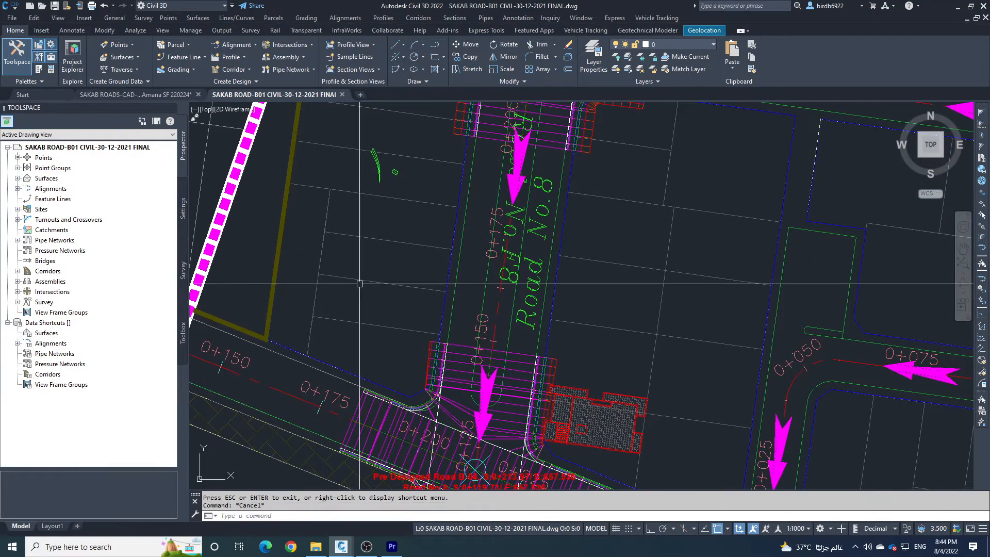
pyautogui.write('dak')
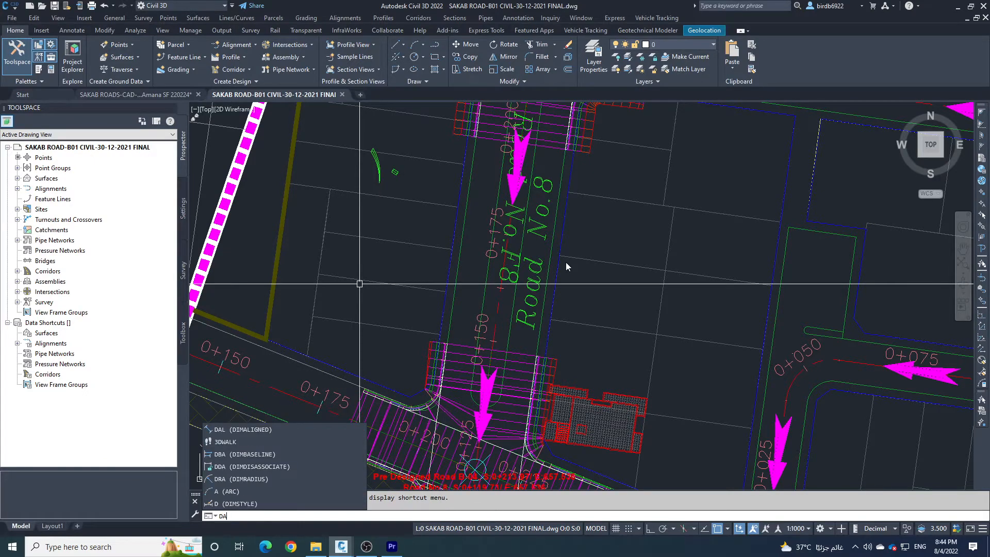
pyautogui.write('l')
pyautogui.press('Return')
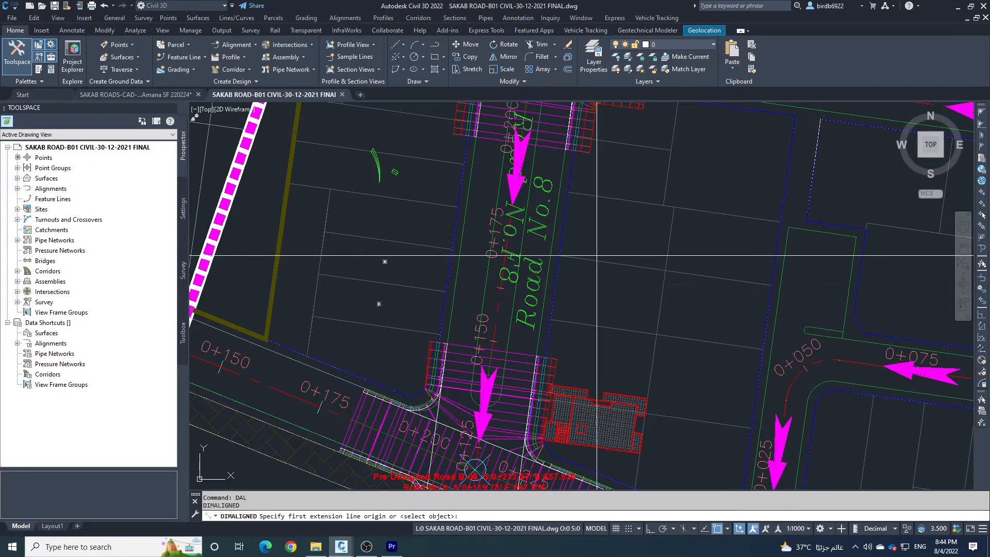
pyautogui.click(456, 209)
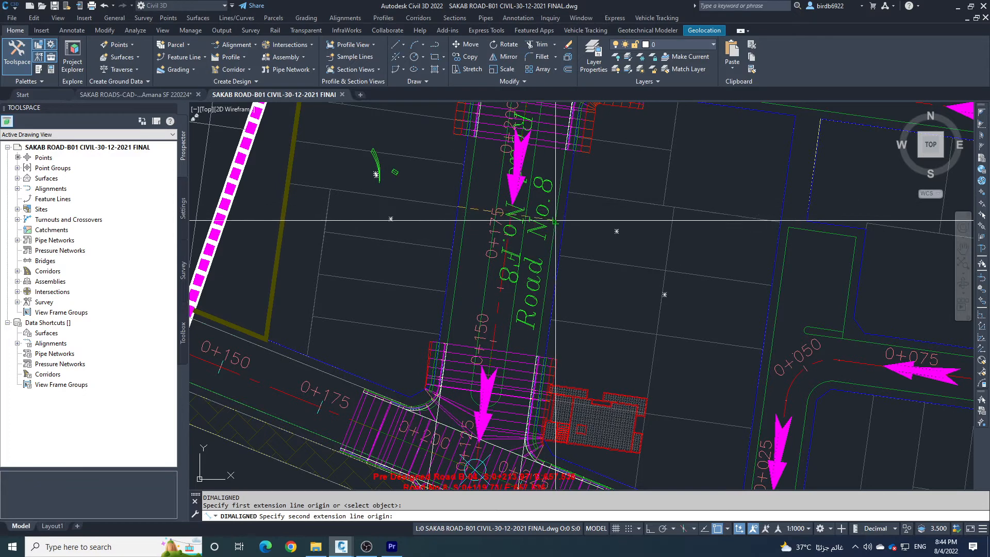
pyautogui.click(563, 222)
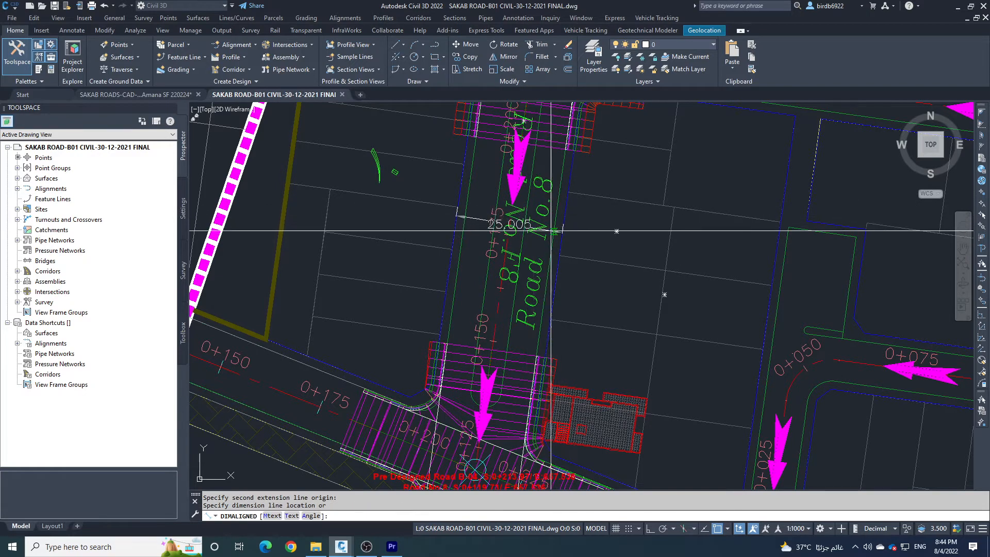
pyautogui.press('Escape')
pyautogui.scroll(2, 464, 214)
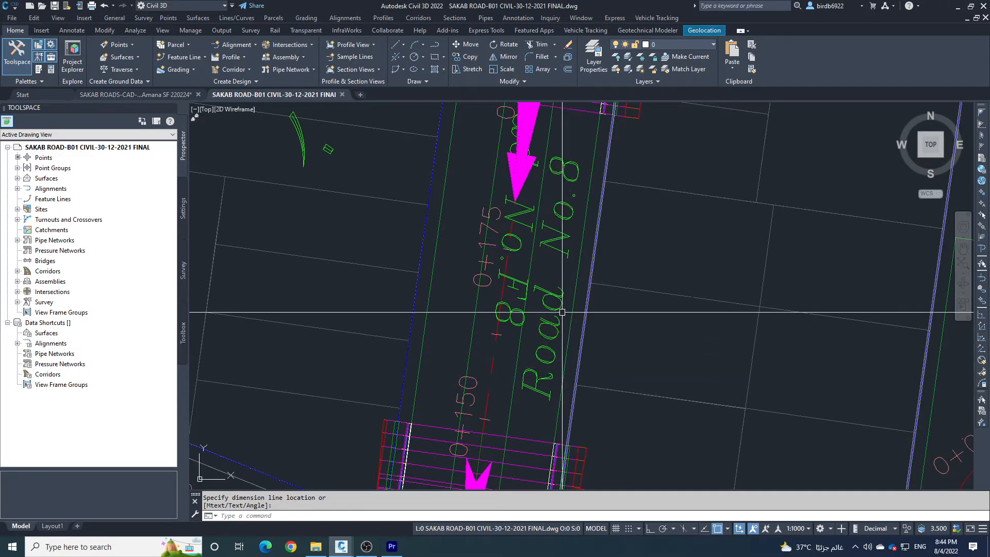
pyautogui.scroll(-2, 573, 383)
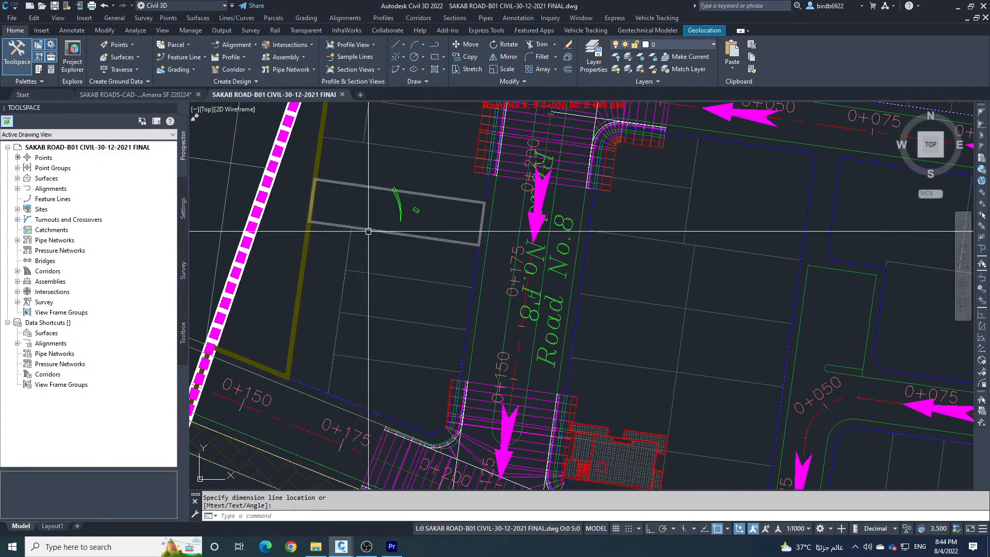
# Examine the existing road assemblies beside the typical cross sections and find an empty drawing area next to them
pyautogui.scroll(-2, 375, 240)
pyautogui.scroll(3, 538, 268)
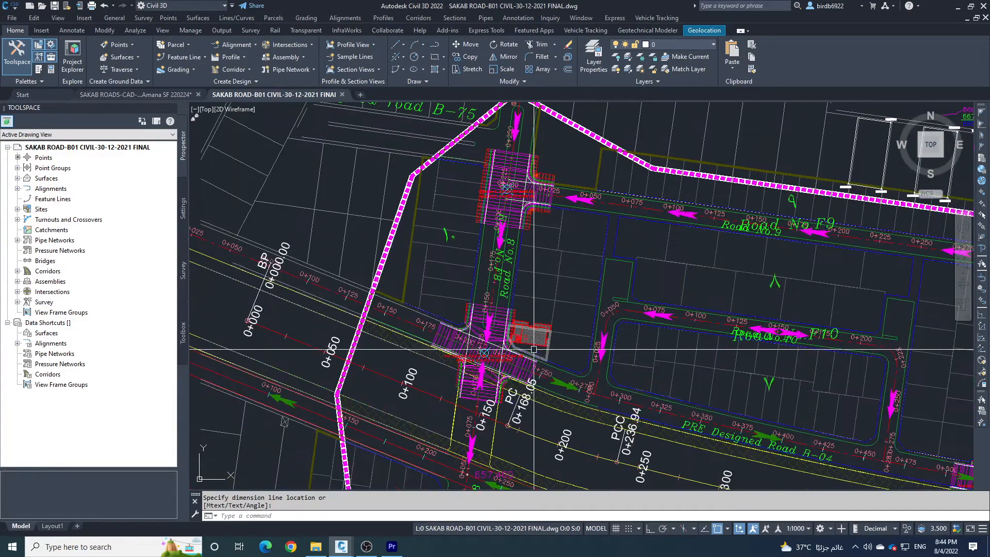
pyautogui.scroll(-5, 528, 338)
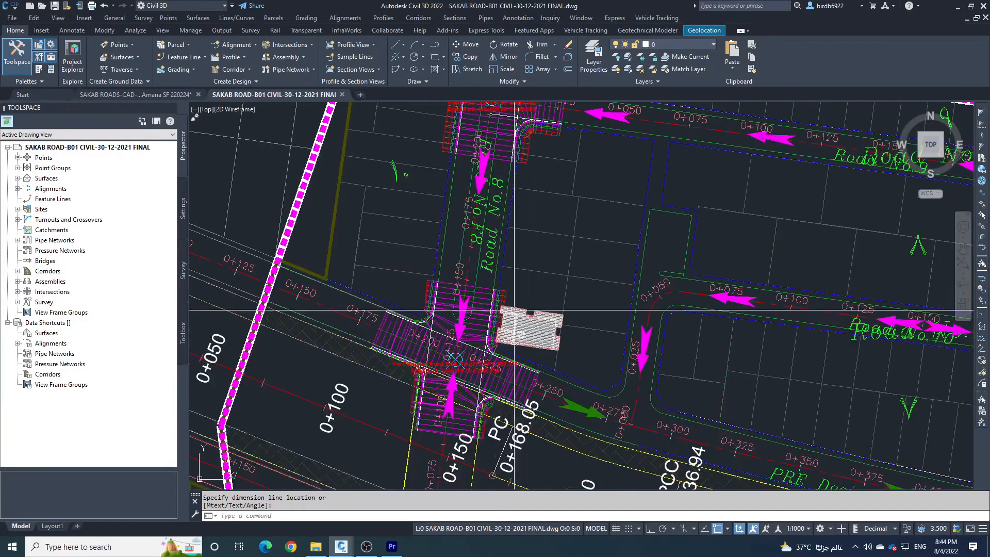
pyautogui.scroll(-5, 580, 274)
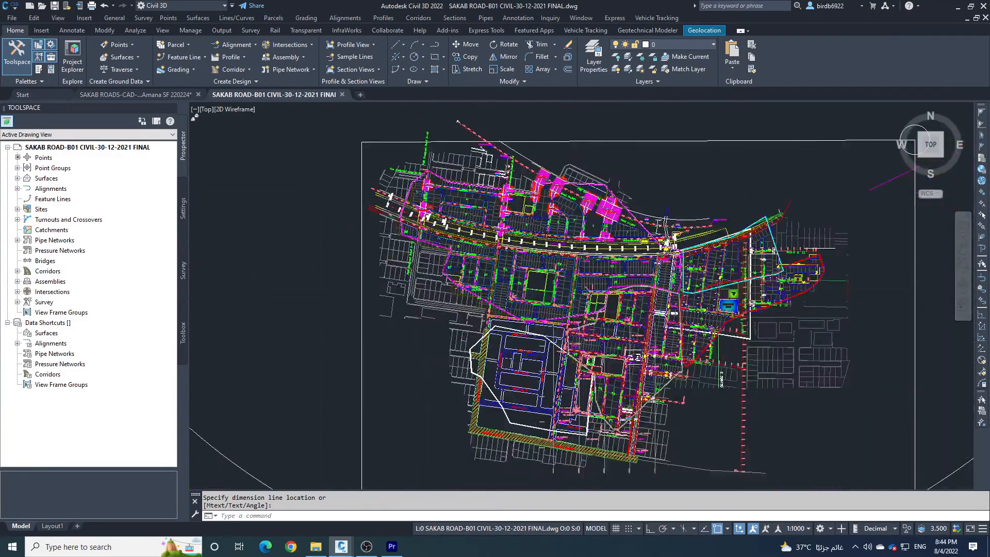
pyautogui.scroll(-2, 499, 255)
pyautogui.scroll(5, 667, 417)
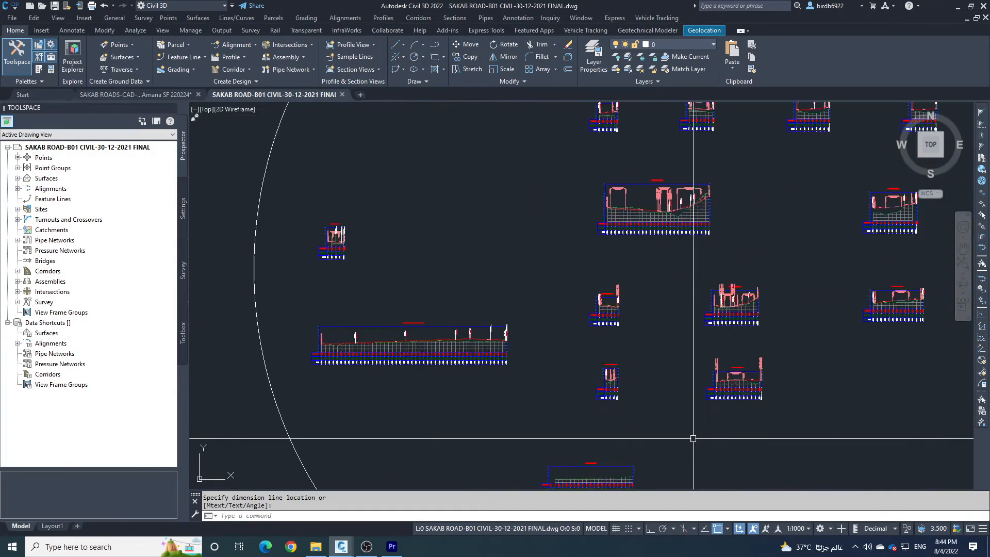
pyautogui.moveTo(646, 407); pyautogui.dragTo(518, 217, button='middle')
pyautogui.scroll(-2, 513, 213)
pyautogui.scroll(8, 524, 294)
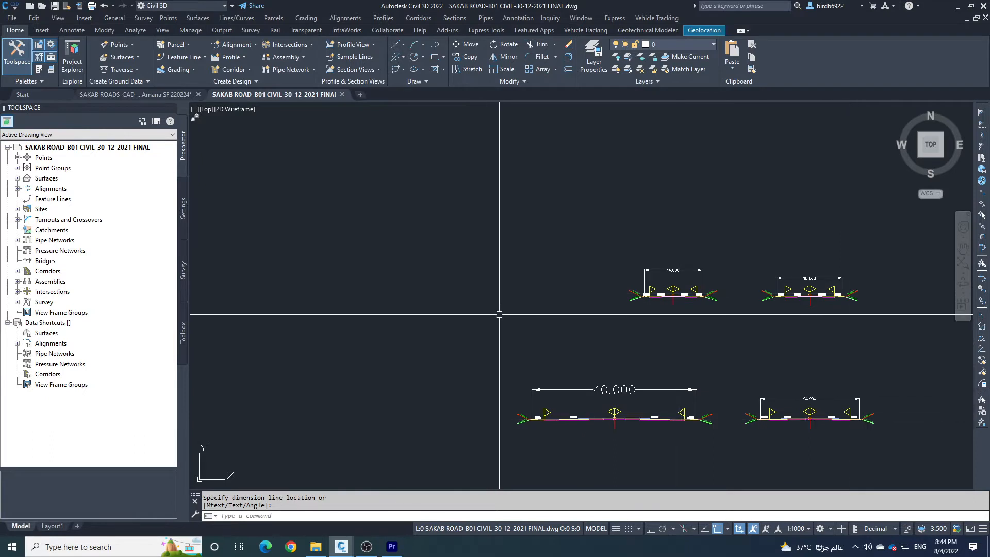
pyautogui.scroll(-2, 850, 360)
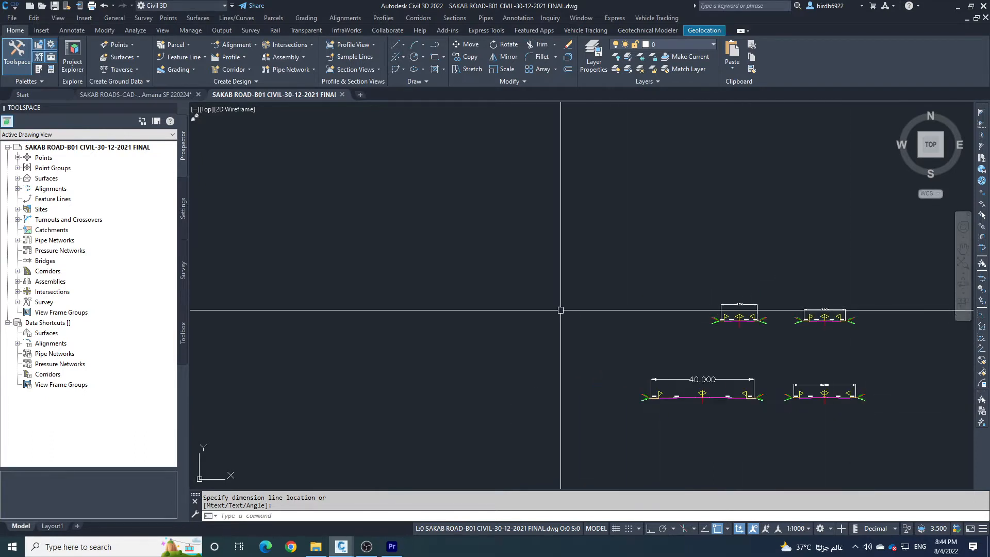
pyautogui.scroll(-2, 503, 306)
pyautogui.scroll(6, 549, 314)
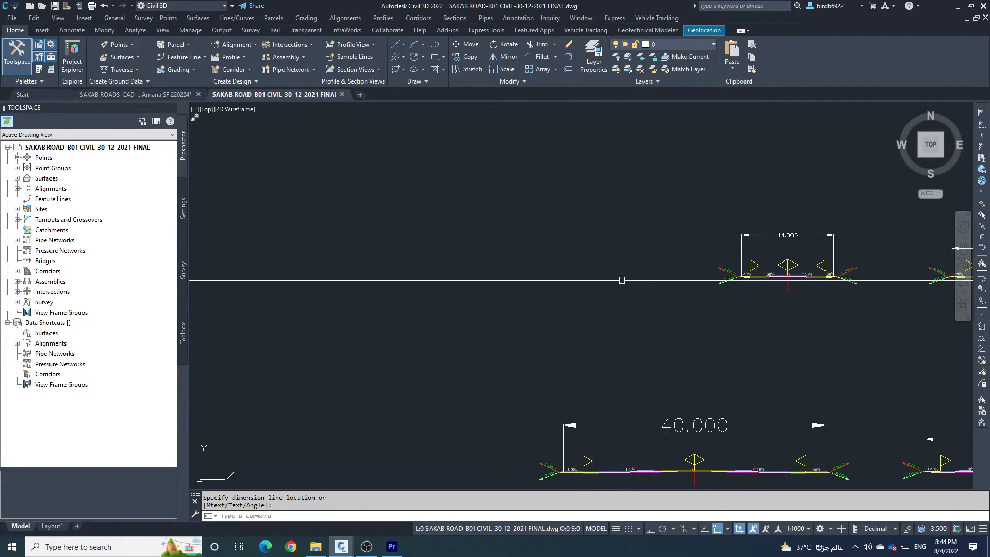
pyautogui.scroll(-6, 629, 294)
pyautogui.scroll(4, 619, 299)
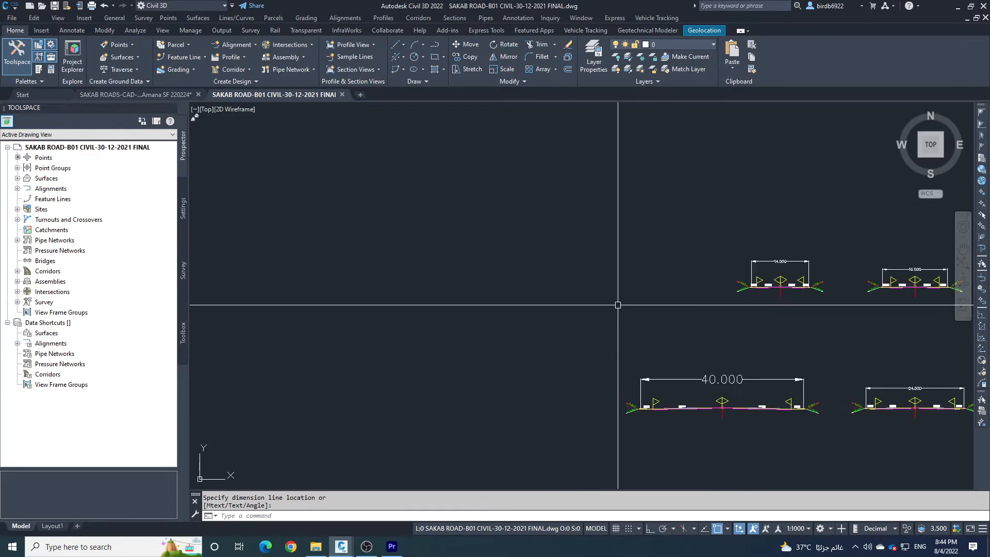
pyautogui.scroll(-4, 735, 299)
pyautogui.scroll(2, 678, 298)
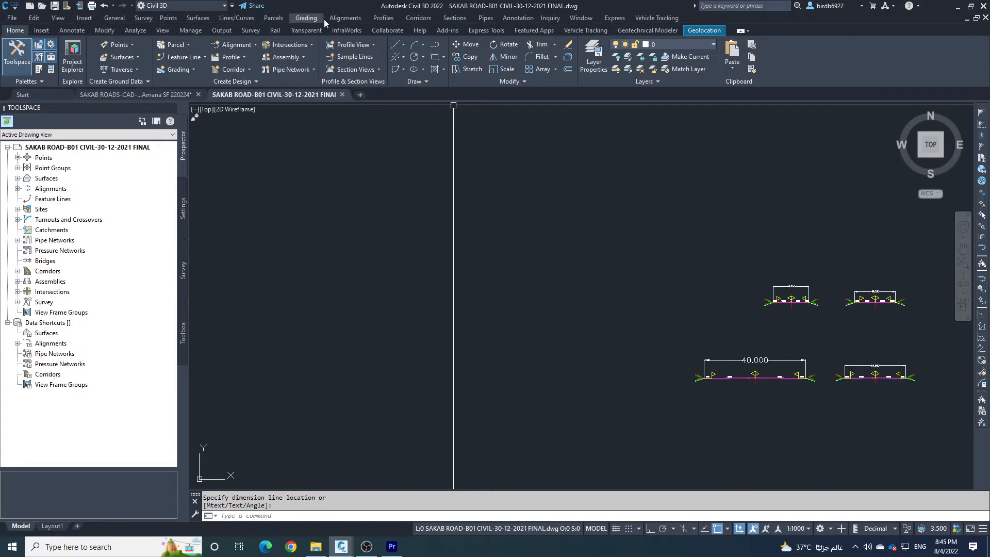
# Hide the menu bar and show it again
pyautogui.click(232, 6)
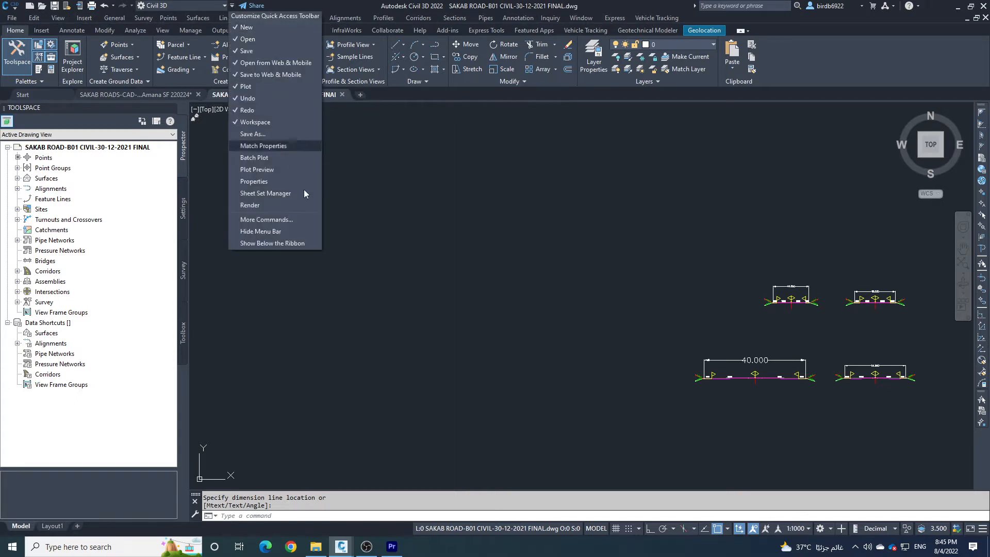
pyautogui.click(265, 232)
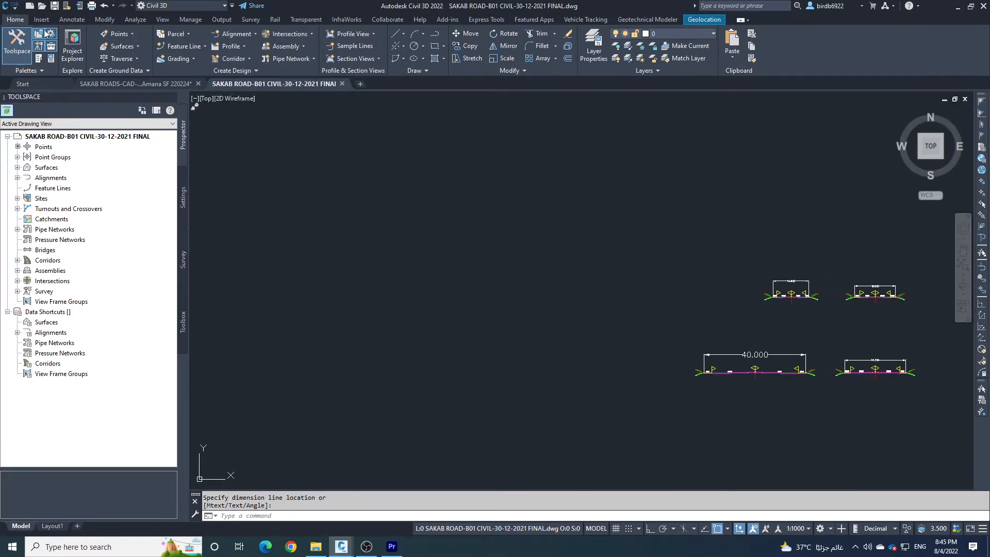
pyautogui.click(233, 6)
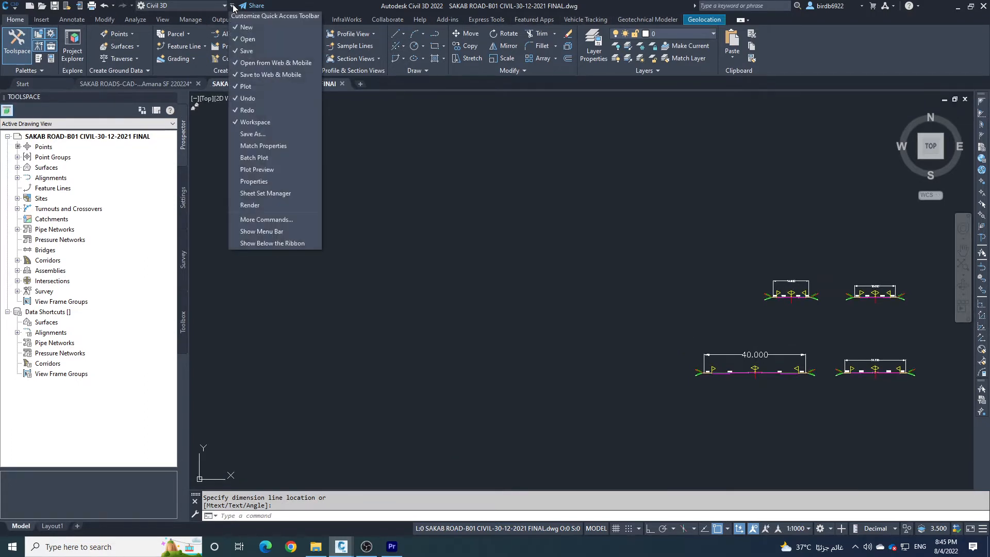
pyautogui.click(260, 231)
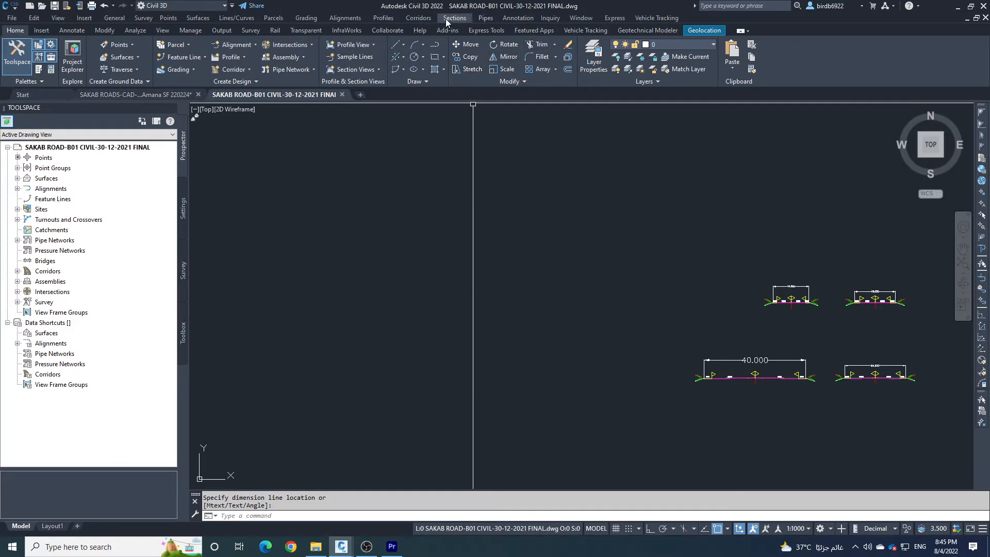
# Start a new assembly, keeping the "Assembly 25M- (<[Next Counter(CP)]>)" name template, type Other and the Basic assembly style
pyautogui.click(418, 18)
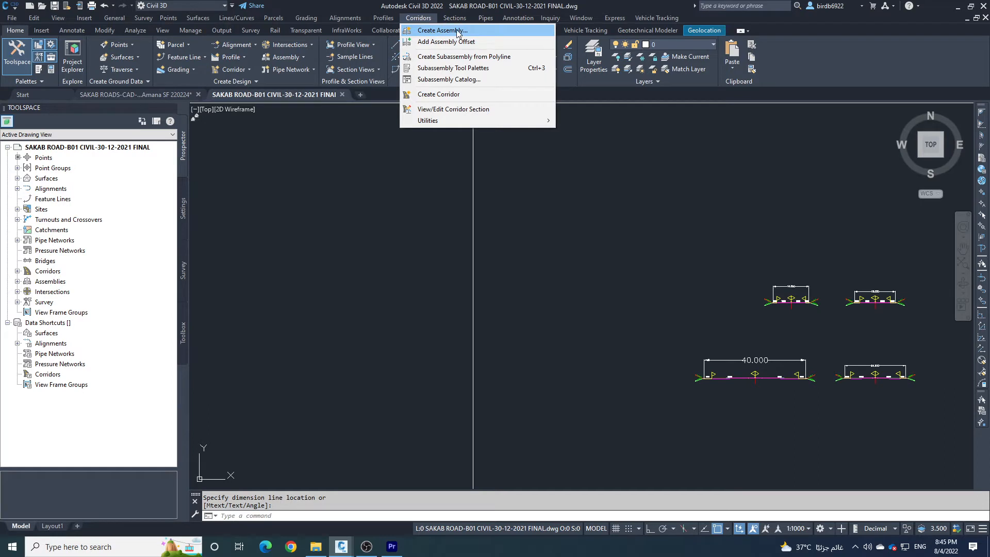
pyautogui.click(442, 30)
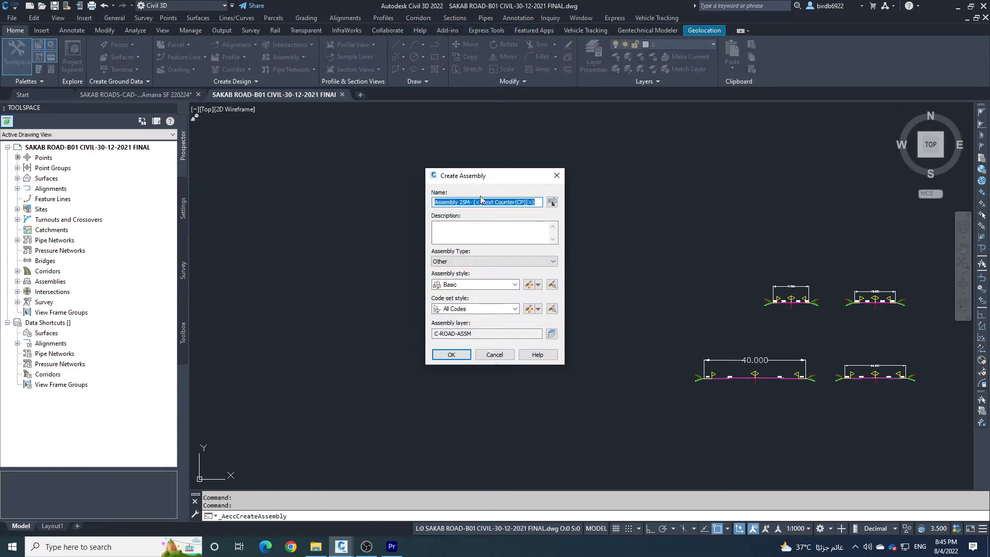
pyautogui.click(551, 202)
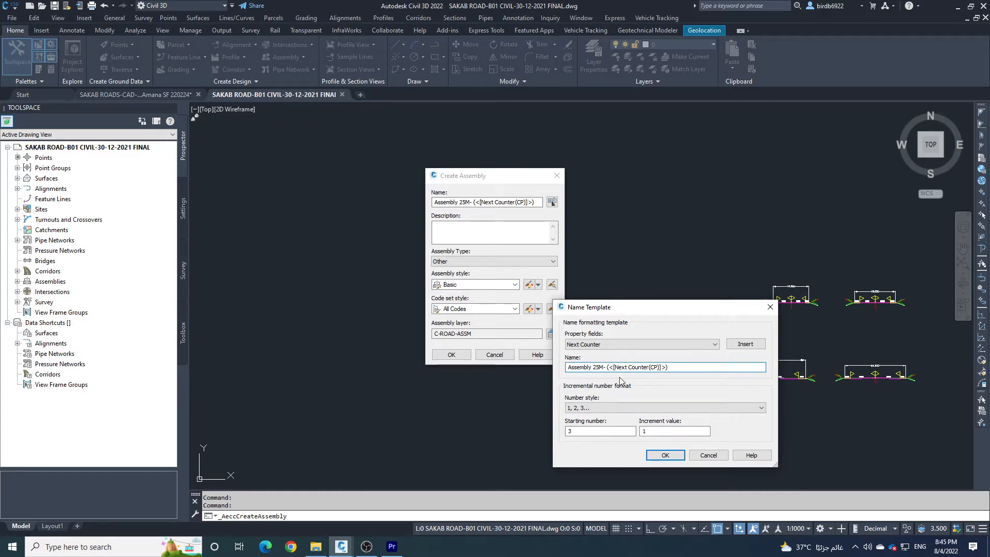
pyautogui.click(665, 456)
pyautogui.click(480, 285)
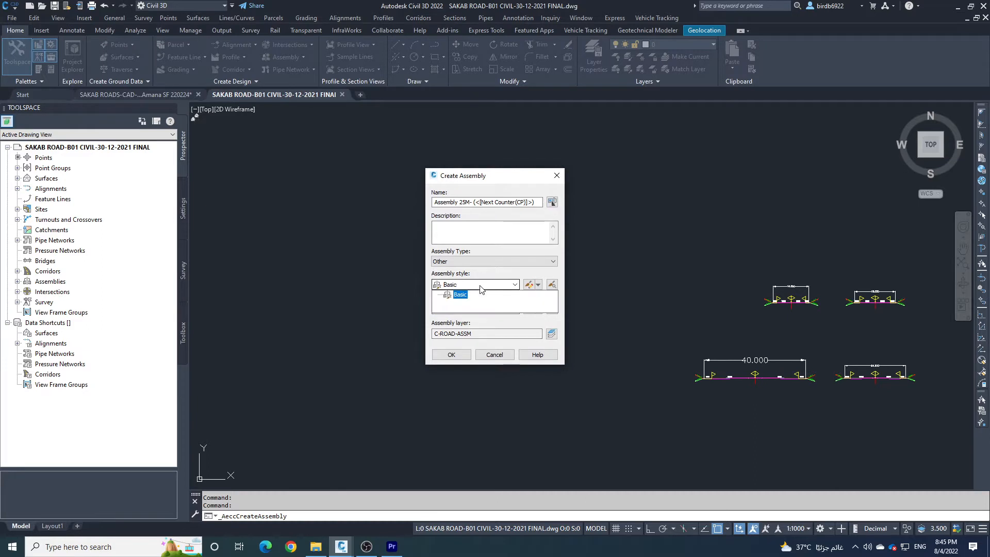
pyautogui.click(477, 294)
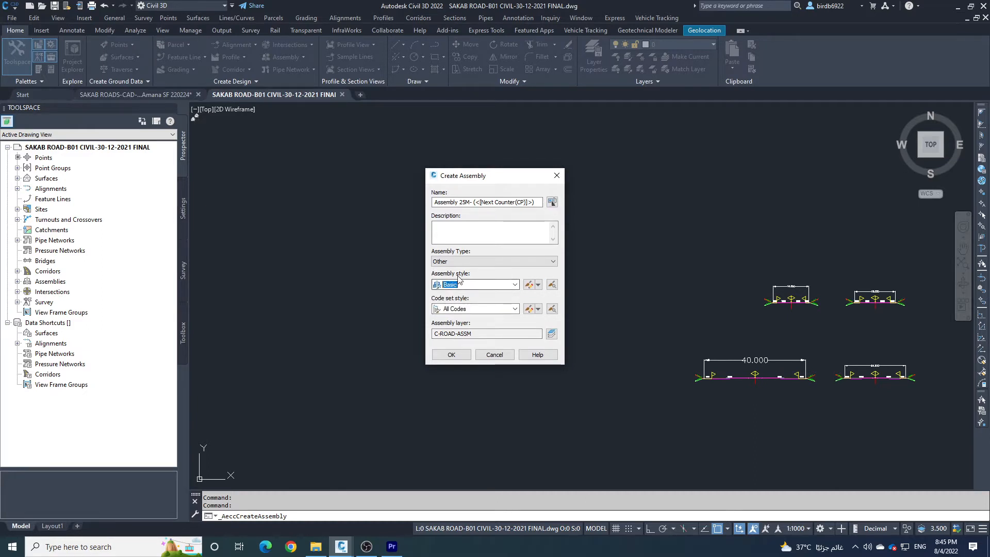
# Examine the marker and general information settings of the Basic assembly style without changing them
pyautogui.click(528, 284)
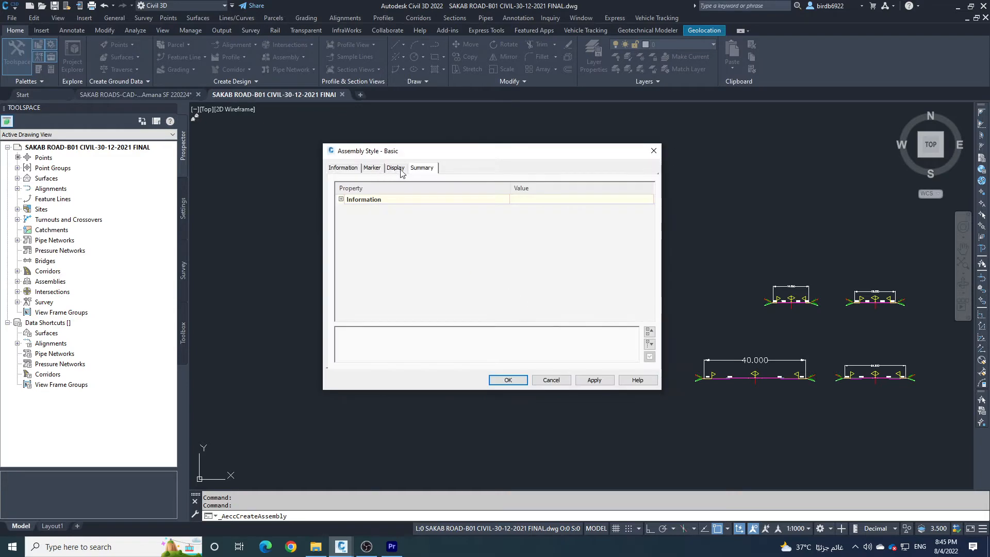
pyautogui.click(371, 168)
pyautogui.click(359, 170)
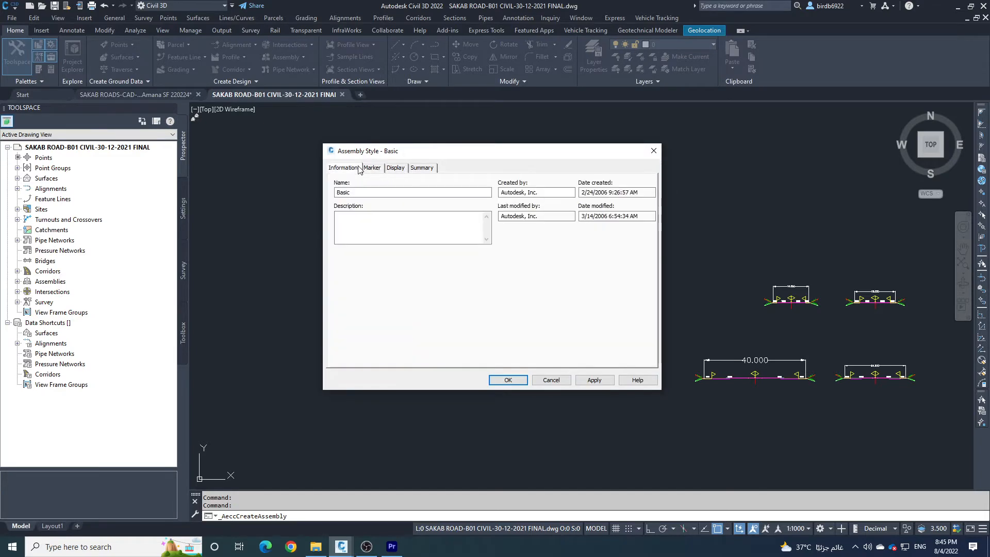
pyautogui.click(548, 380)
# Use the All Codes code set style for the new assembly and review its link codes without editing them
pyautogui.click(472, 310)
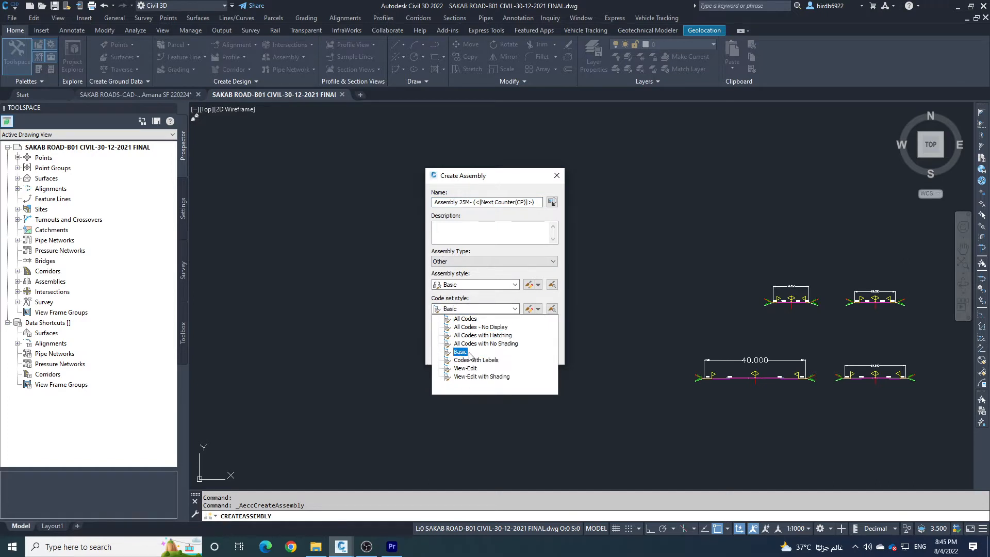
pyautogui.click(466, 319)
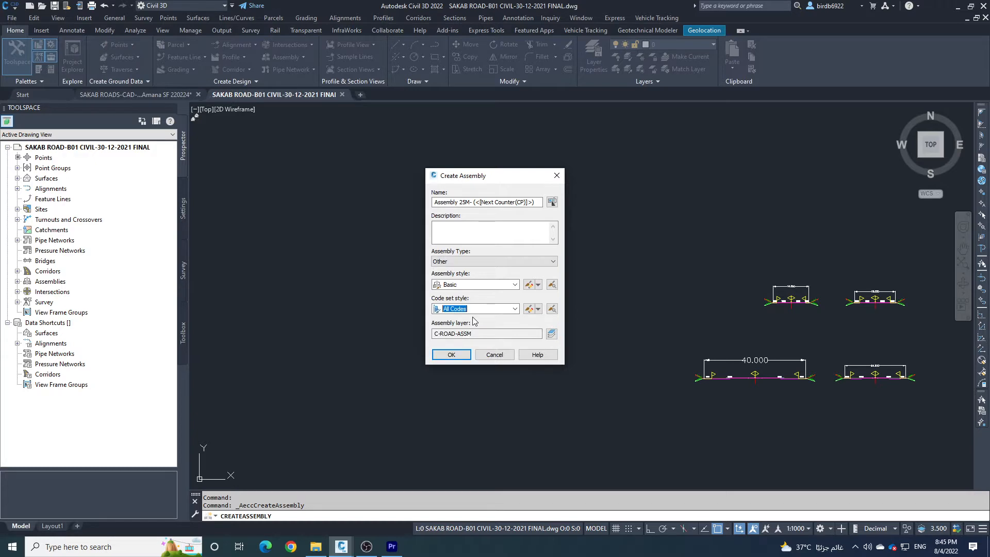
pyautogui.click(528, 308)
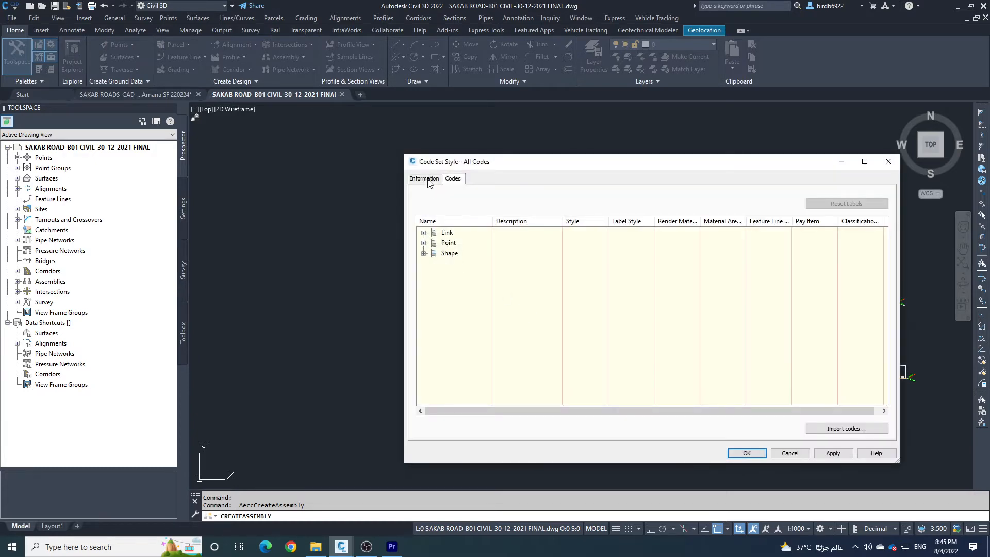
pyautogui.click(424, 233)
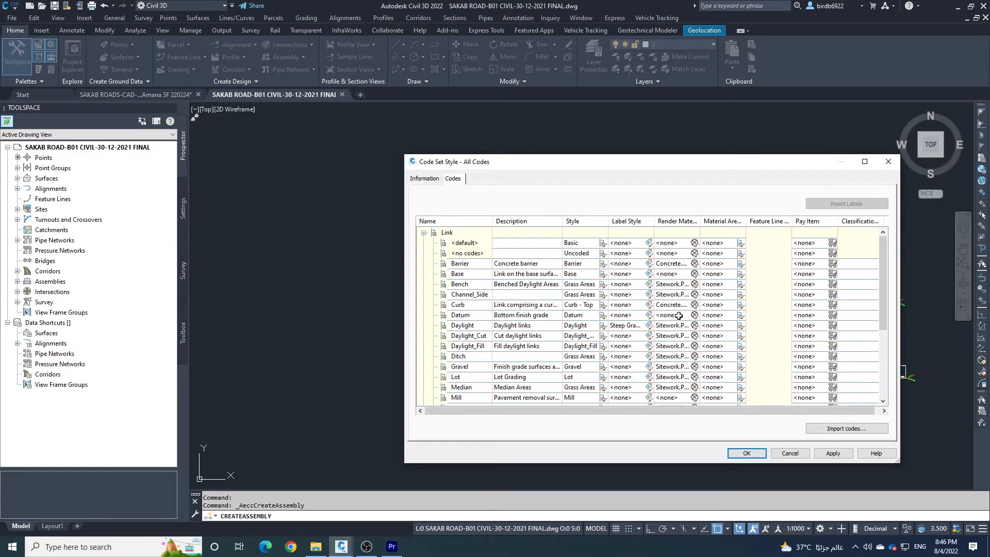
pyautogui.click(789, 453)
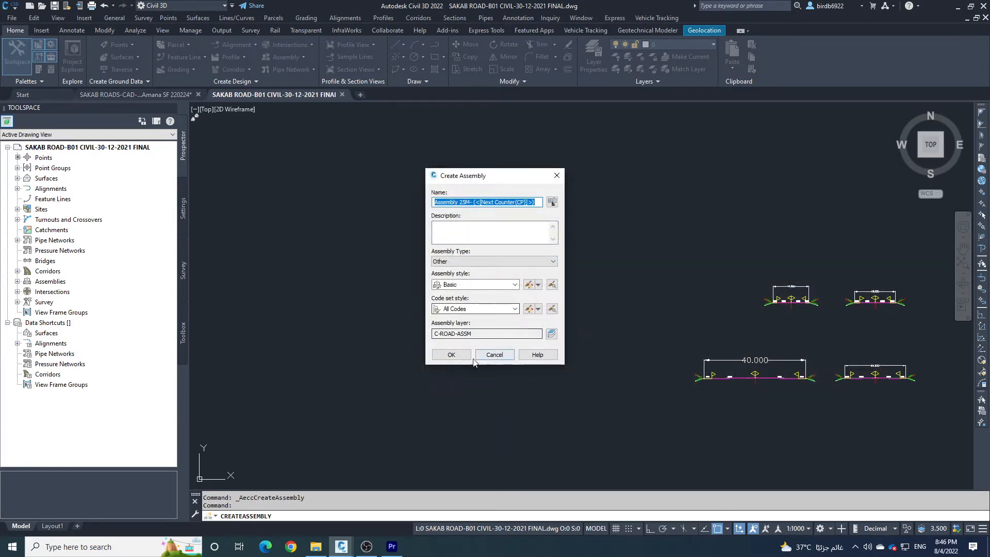
# Accept the assembly settings and place its baseline in the empty area beside the existing road assemblies
pyautogui.click(451, 354)
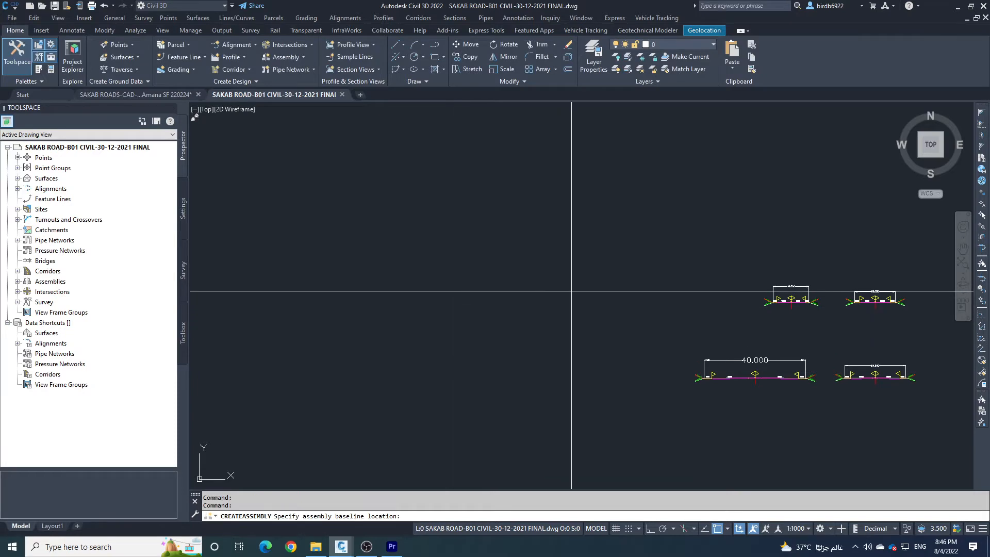
pyautogui.scroll(-2, 501, 298)
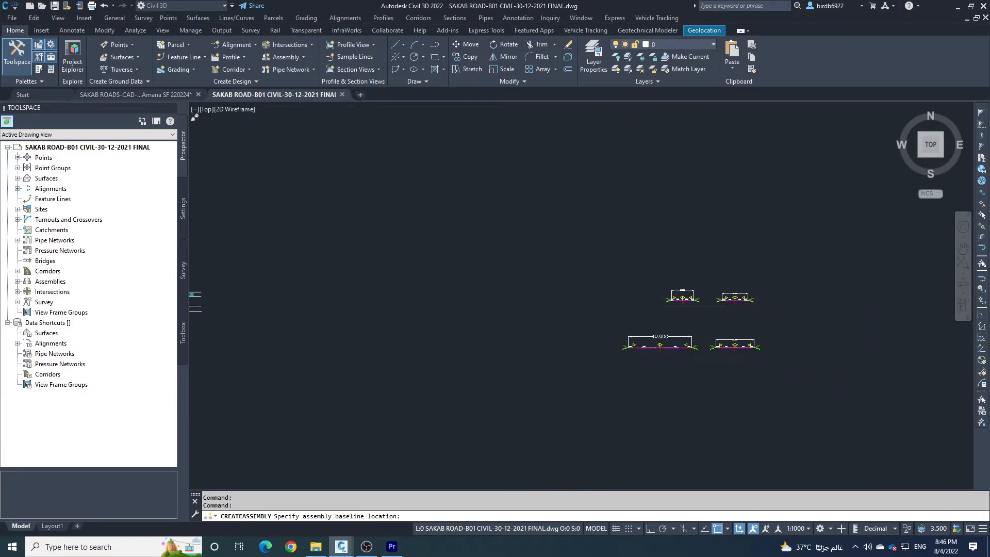
pyautogui.scroll(2, 592, 302)
pyautogui.scroll(1, 594, 301)
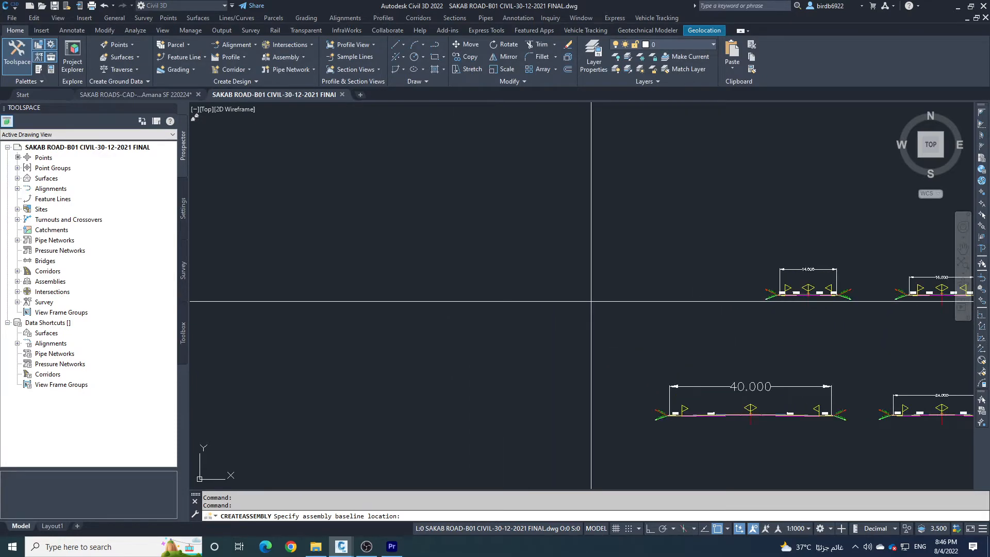
pyautogui.click(585, 290)
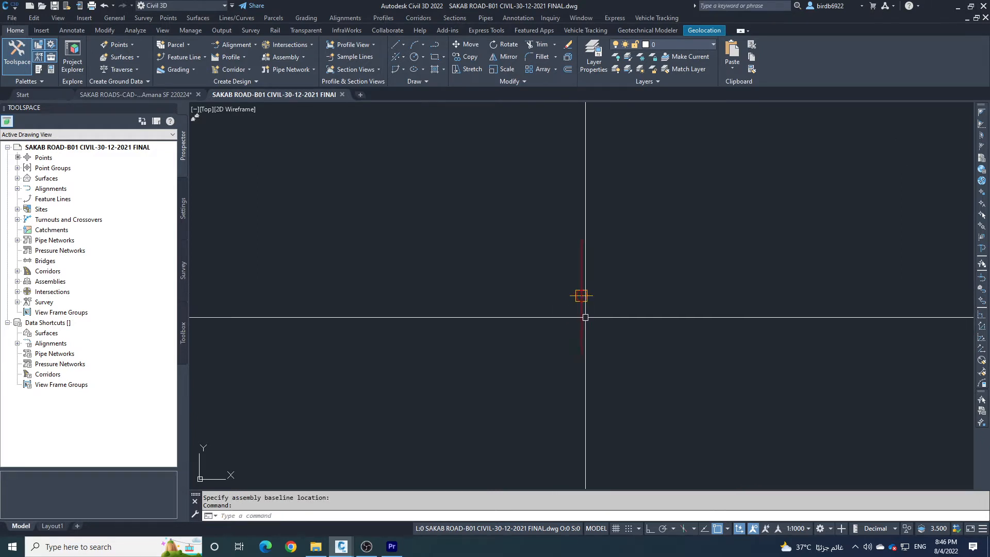
# Display the Civil metric subassemblies palette beside the new baseline and look through its ready-made common assemblies
pyautogui.scroll(-2, 531, 314)
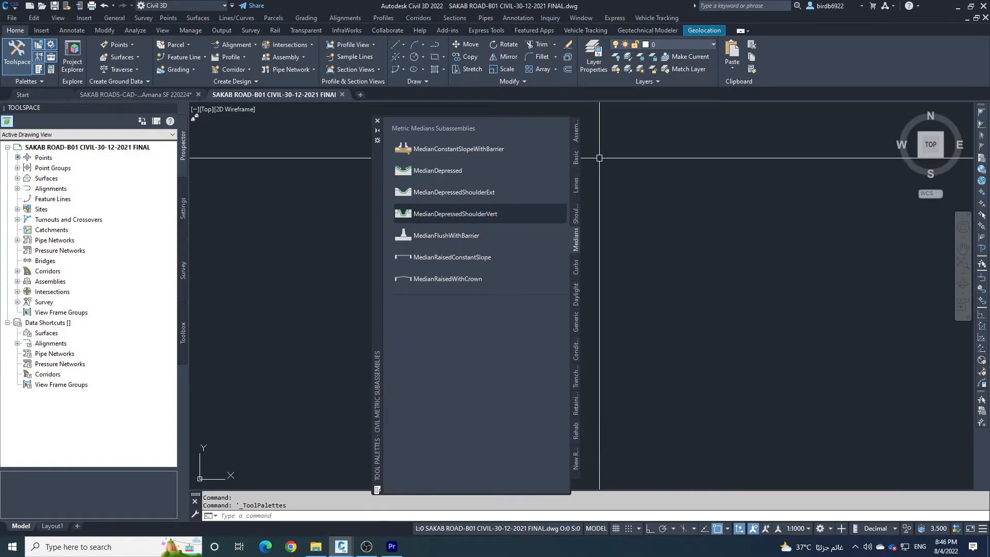
pyautogui.click(574, 138)
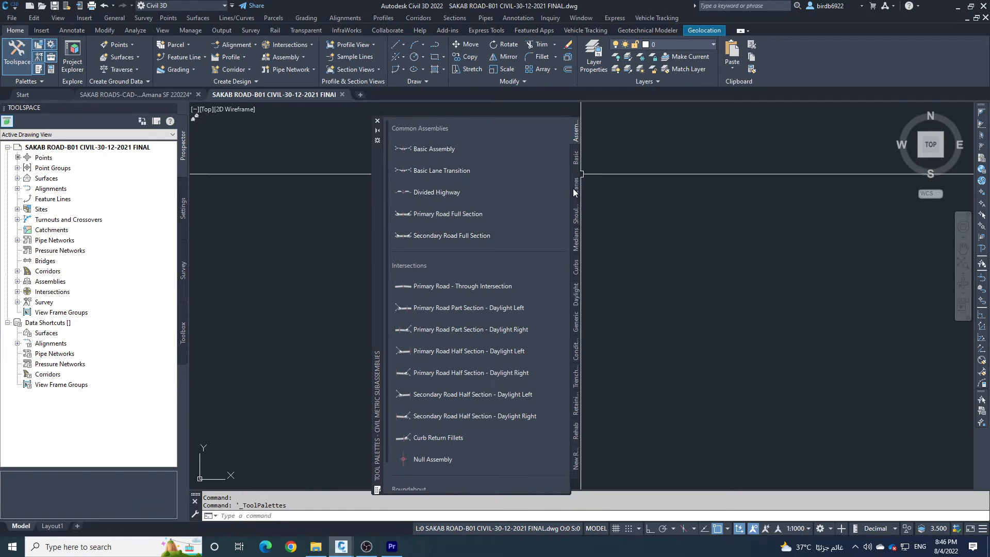
pyautogui.scroll(-5, 758, 221)
pyautogui.scroll(6, 681, 250)
pyautogui.scroll(2, 679, 262)
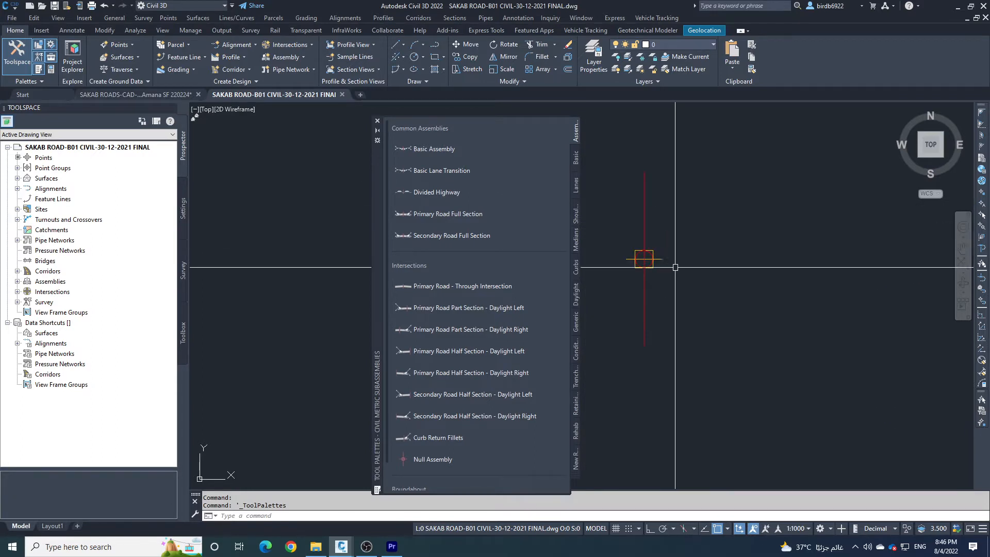
# Attach a LaneSuperelevationAOR lane to the assembly baseline with its side set to Right, keeping the default width and slope
pyautogui.click(576, 190)
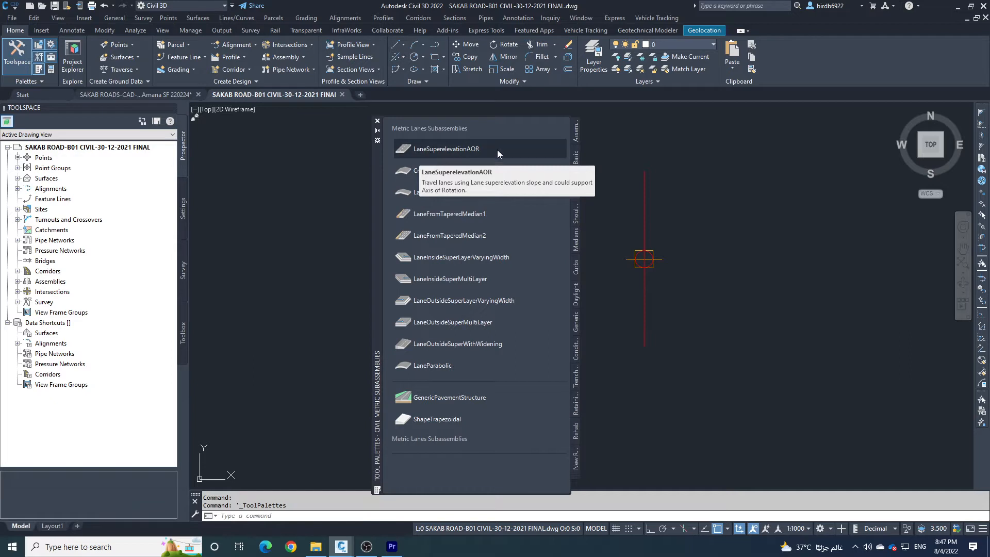
pyautogui.click(462, 150)
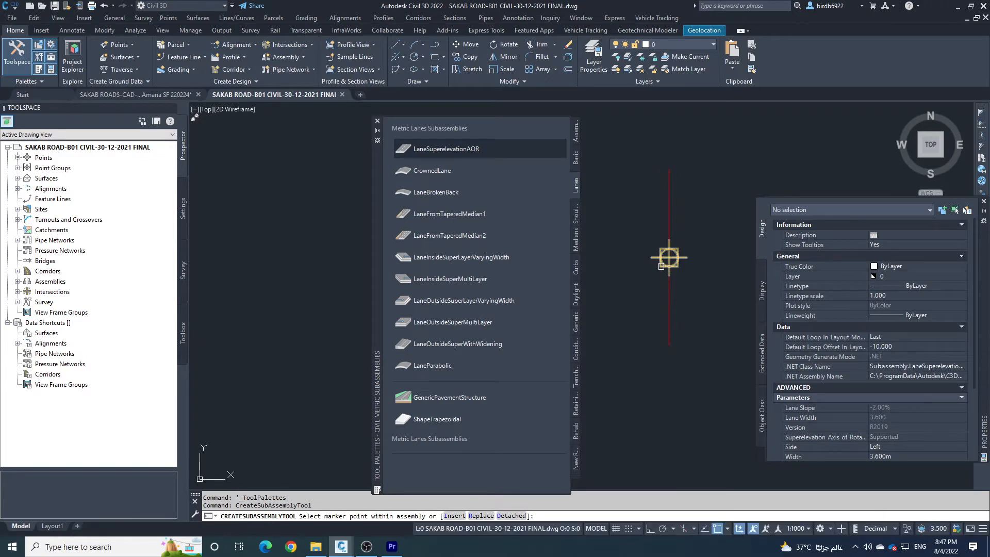
pyautogui.scroll(-3, 881, 432)
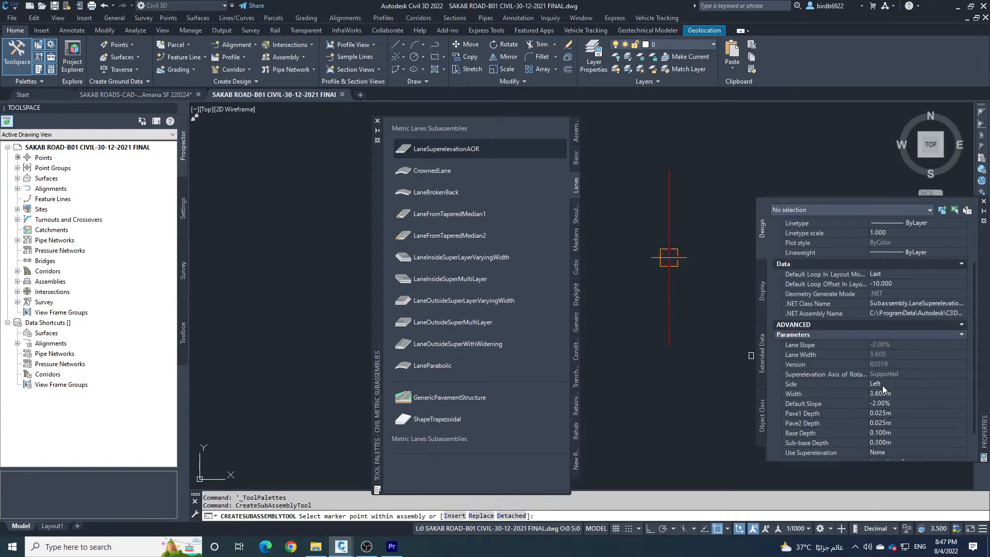
pyautogui.click(883, 384)
pyautogui.click(889, 383)
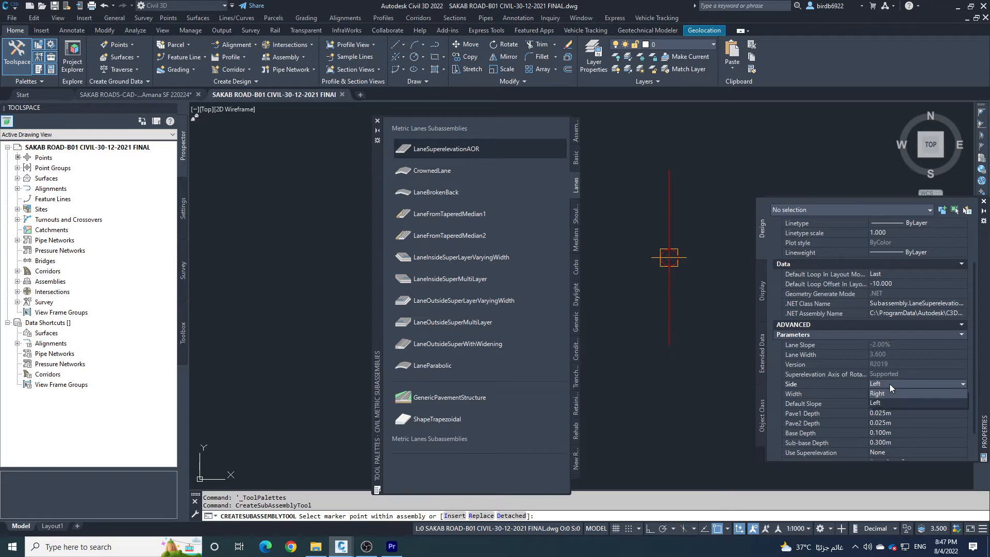
pyautogui.click(890, 392)
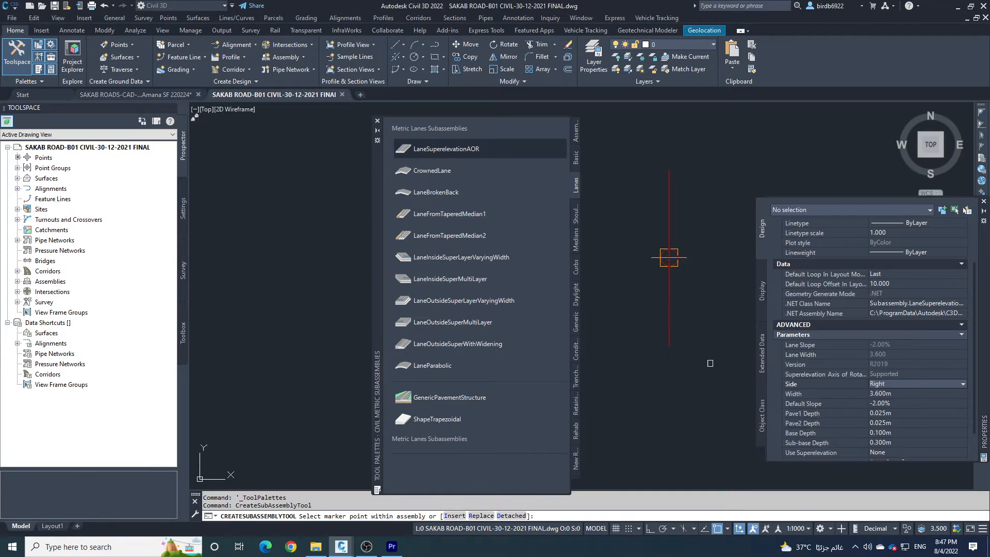
pyautogui.scroll(2, 682, 292)
pyautogui.click(654, 281)
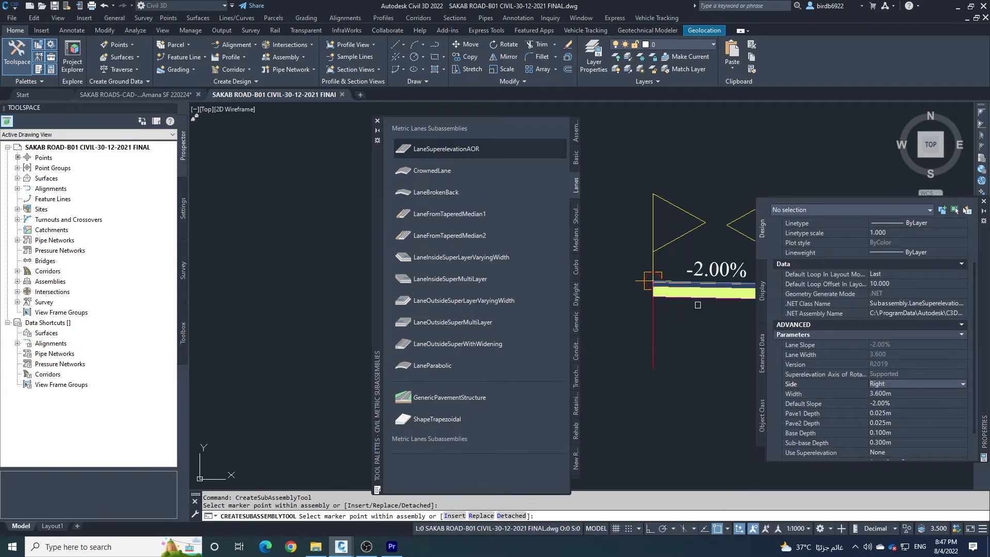
# Attach a second right-side LaneSuperelevationAOR lane to the outer edge of the first one and finish adding lanes
pyautogui.scroll(-4, 621, 305)
pyautogui.scroll(3, 658, 308)
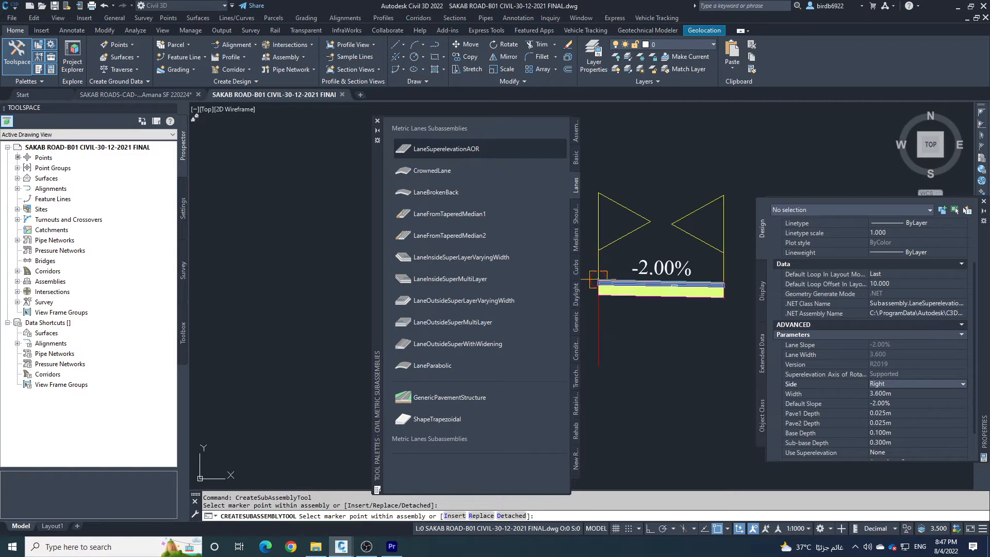
pyautogui.scroll(-2, 612, 304)
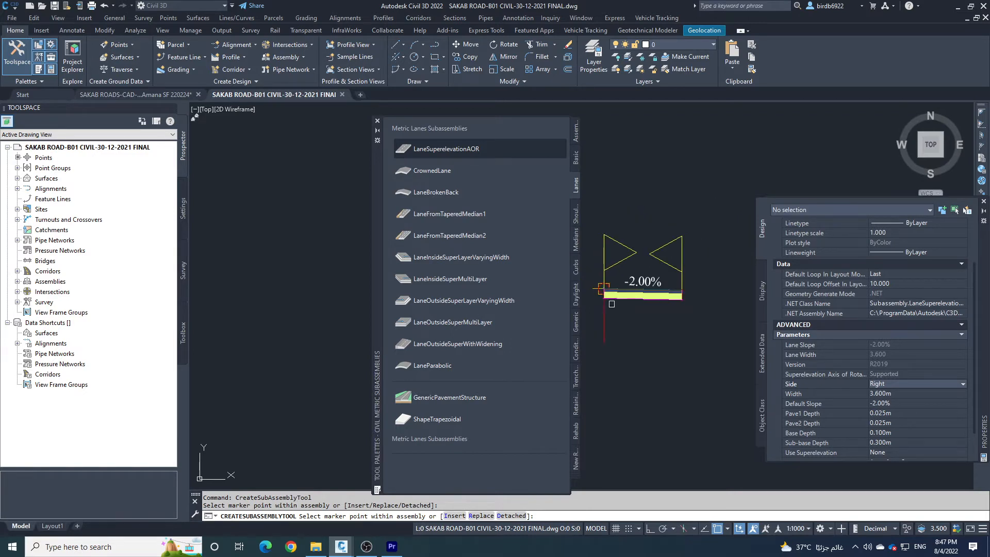
pyautogui.scroll(2, 689, 292)
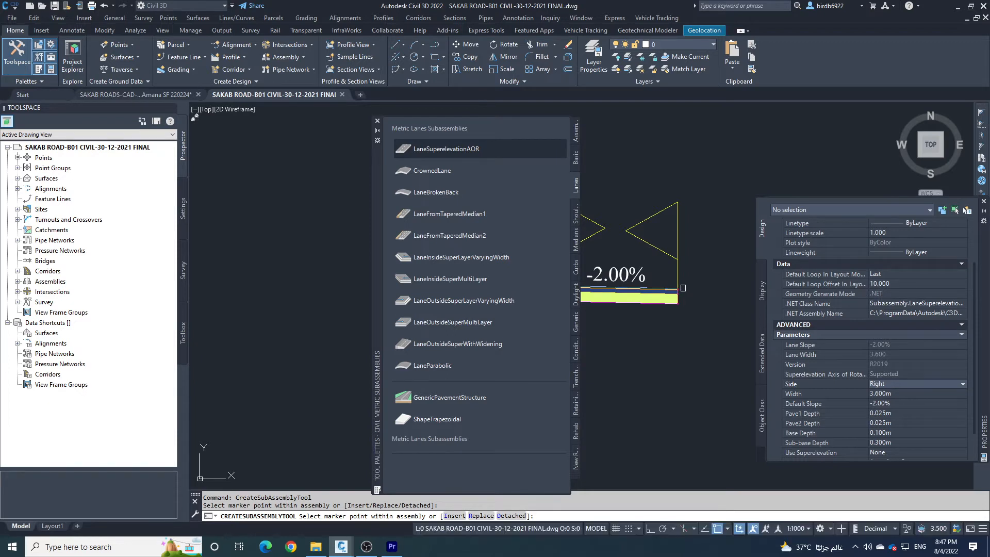
pyautogui.scroll(-4, 681, 290)
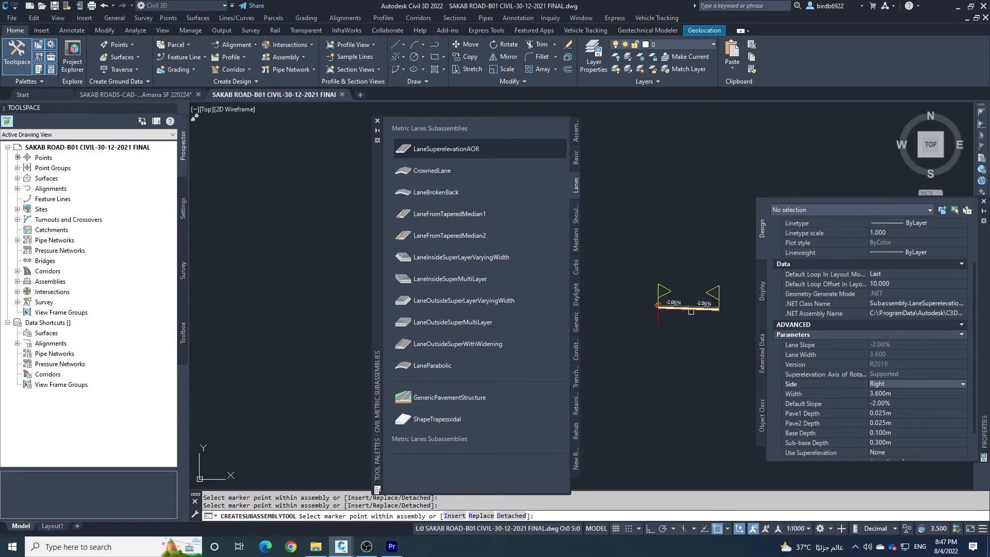
pyautogui.scroll(4, 678, 303)
pyautogui.scroll(-5, 680, 307)
pyautogui.scroll(7, 720, 324)
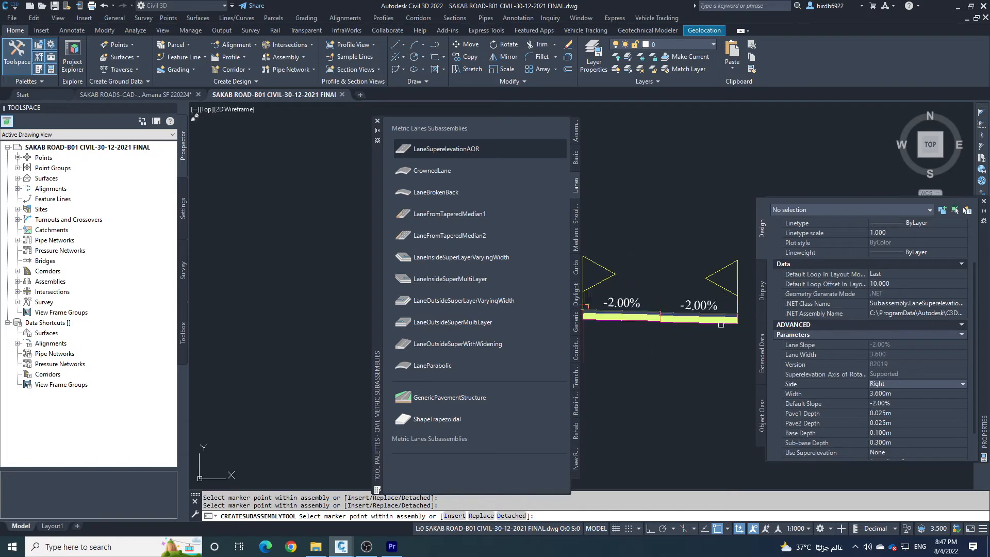
pyautogui.scroll(-4, 674, 324)
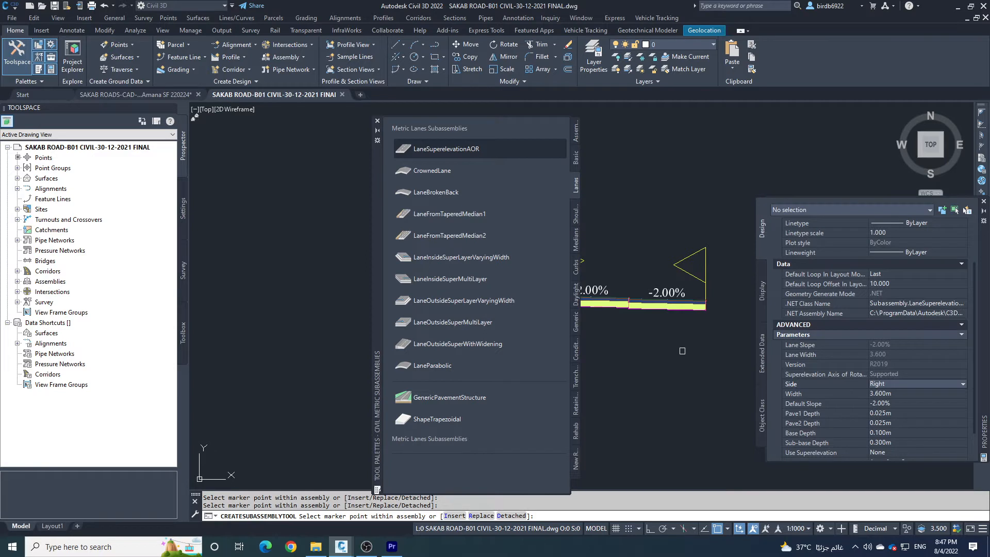
pyautogui.press('Escape')
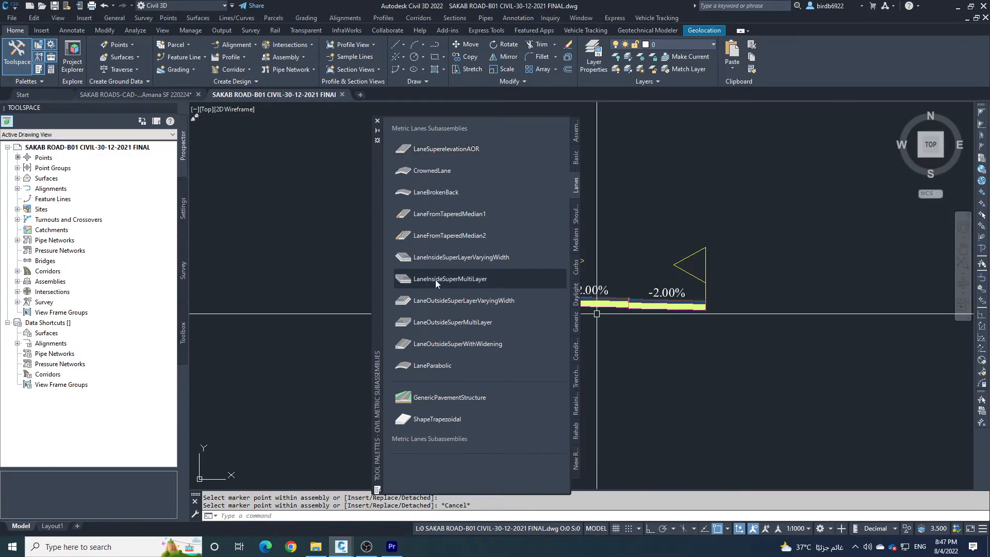
# Attach a ShoulderExtendAll subassembly with its default parameters to the outer edge of the second right-side lane
pyautogui.click(575, 223)
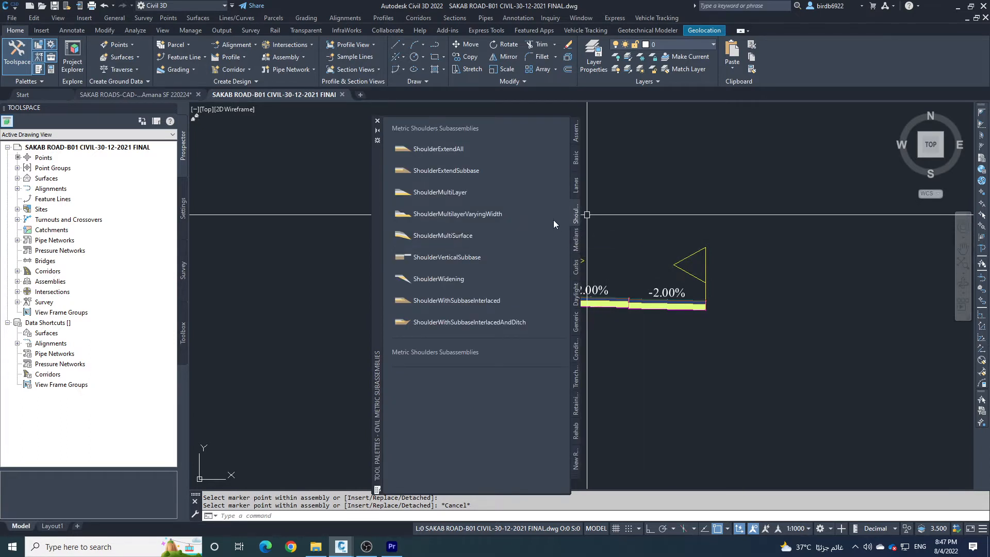
pyautogui.click(444, 152)
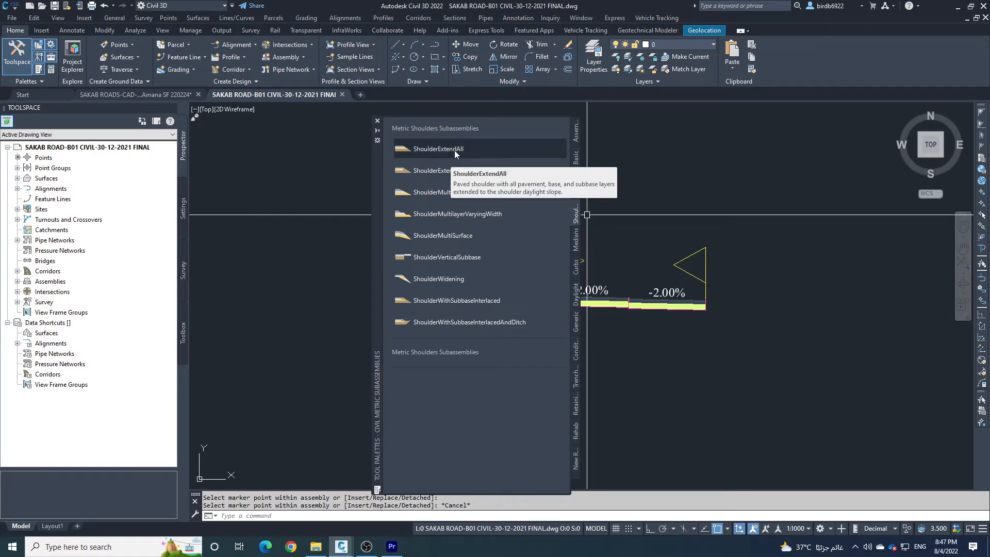
pyautogui.scroll(4, 714, 305)
pyautogui.scroll(2, 713, 305)
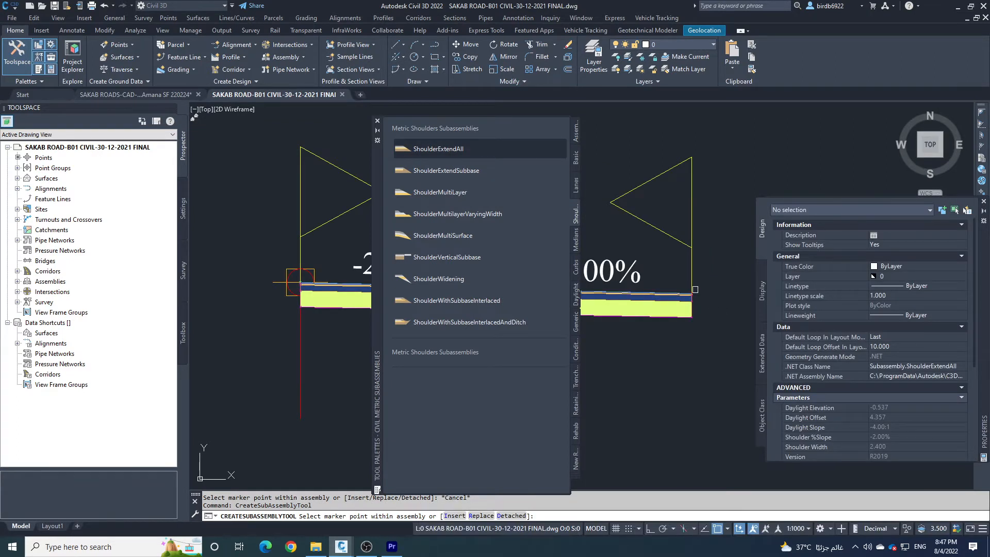
pyautogui.scroll(-4, 671, 308)
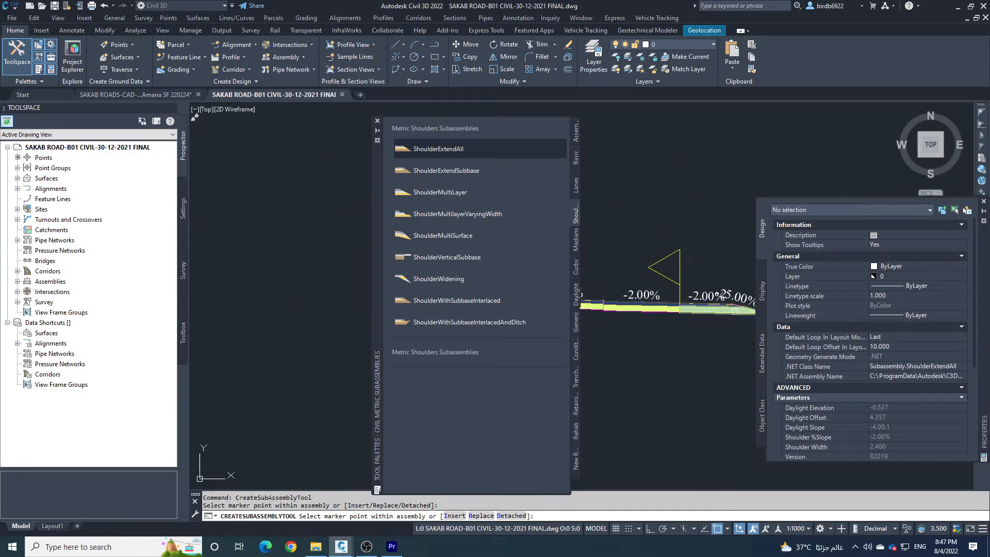
pyautogui.scroll(-2, 735, 311)
pyautogui.scroll(4, 735, 310)
pyautogui.scroll(-2, 687, 335)
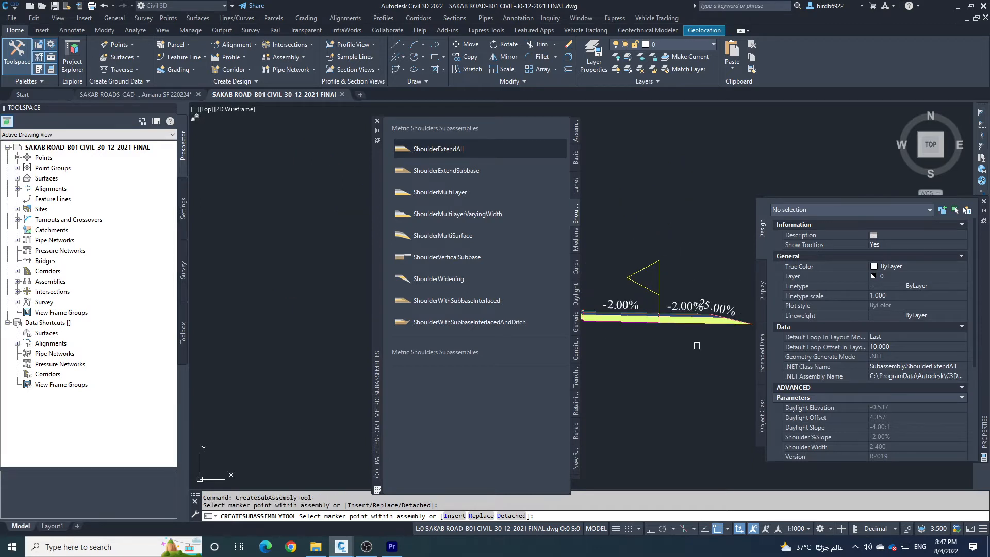
pyautogui.press('Escape')
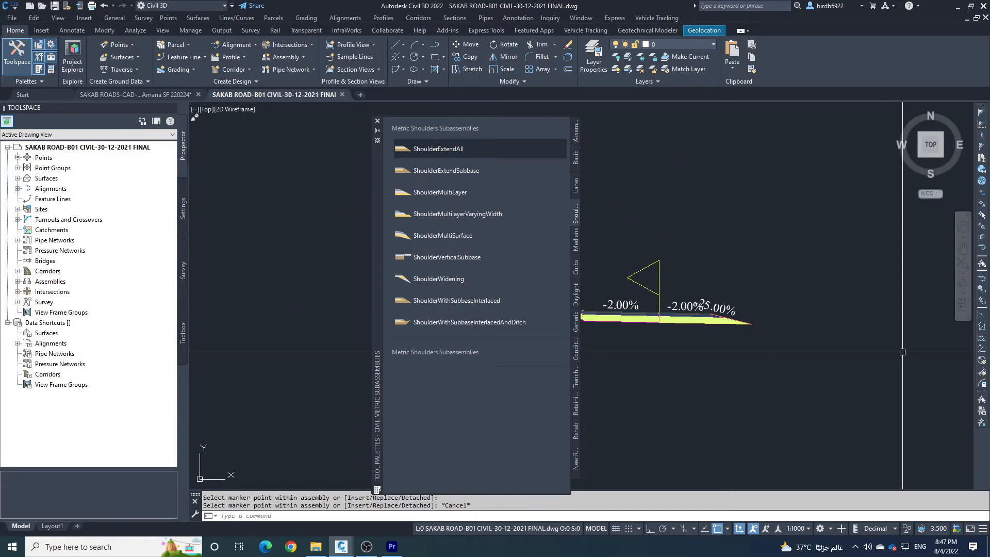
# Attach a right-side DaylightMinOffset subassembly with default 4.00:1 cut and fill slopes to the shoulder's outer end, then close the subassembly palette
pyautogui.click(576, 297)
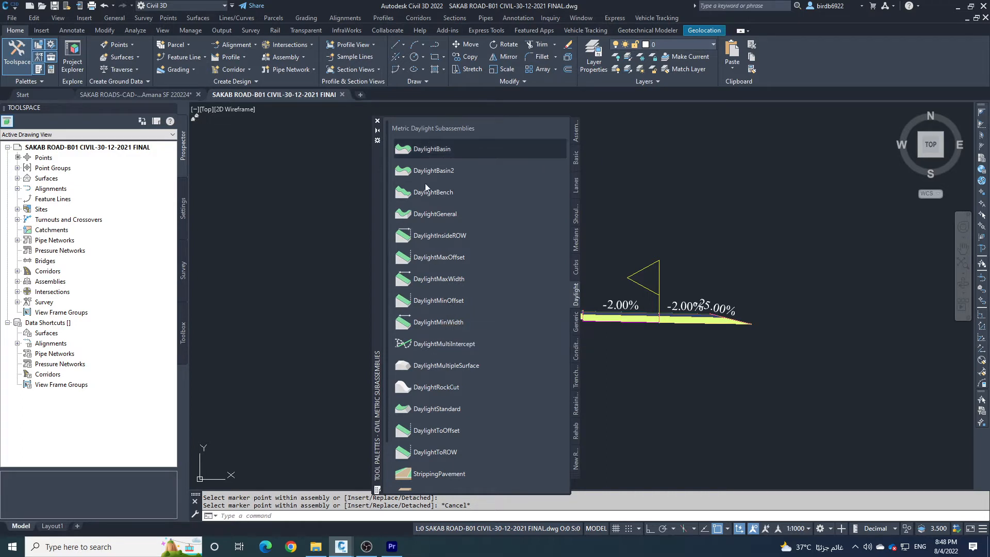
pyautogui.click(440, 301)
pyautogui.scroll(3, 738, 334)
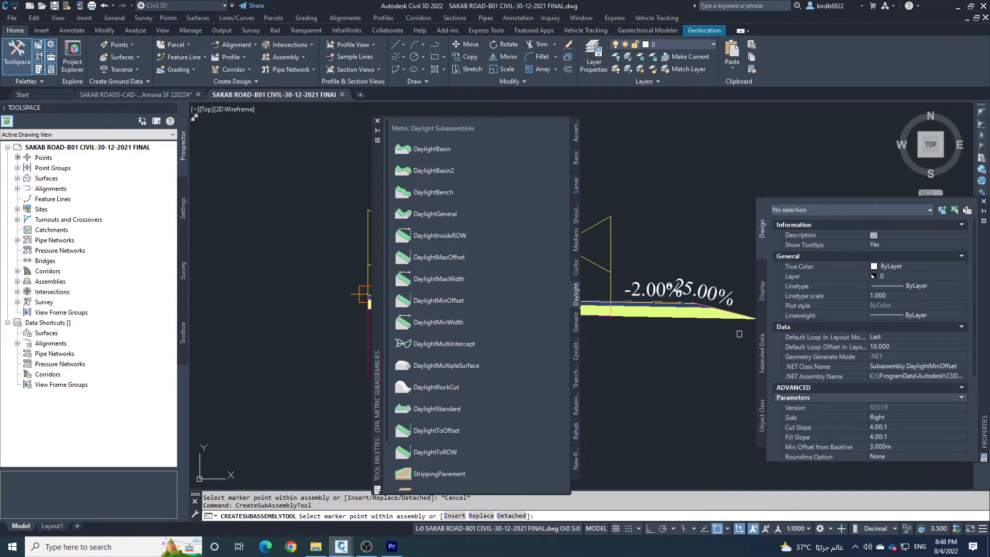
pyautogui.scroll(2, 681, 329)
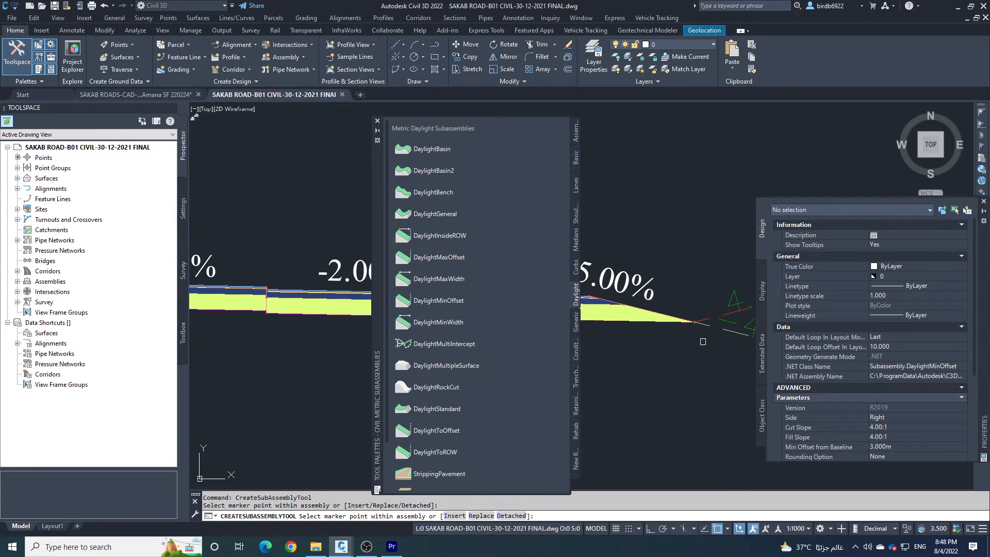
pyautogui.scroll(-2, 703, 338)
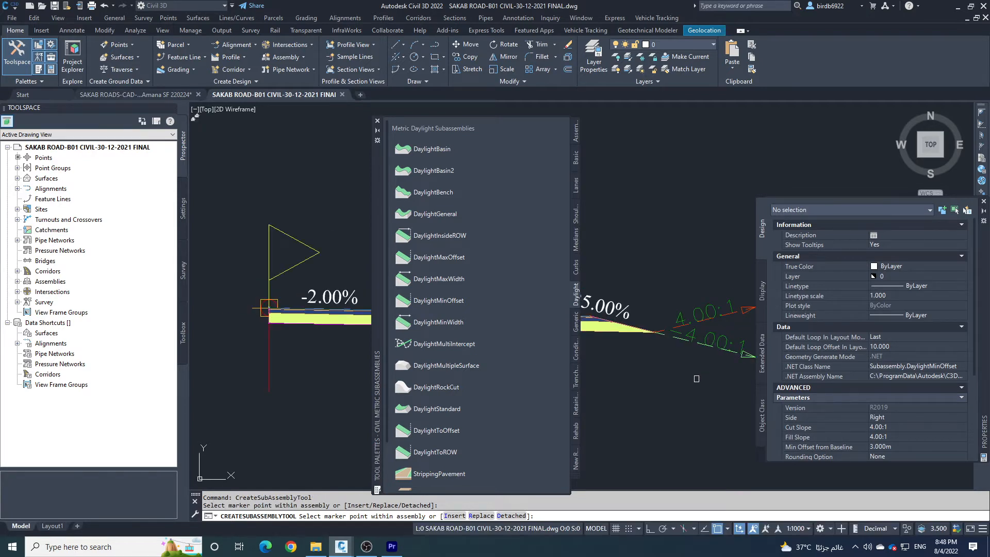
pyautogui.press('Escape')
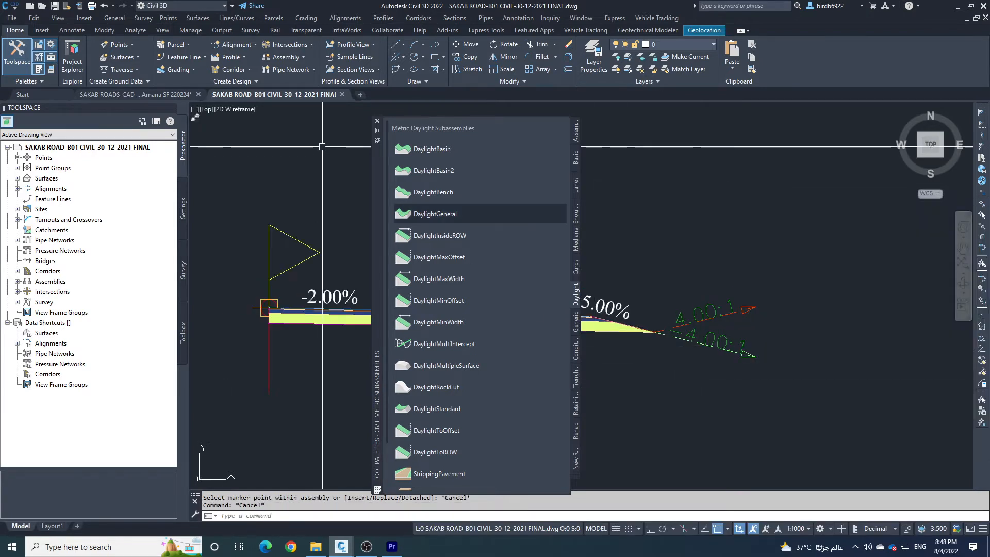
pyautogui.click(377, 120)
# Move the second lane, shoulder and daylight subassemblies together onto the top outer marker point of the first lane
pyautogui.scroll(2, 387, 320)
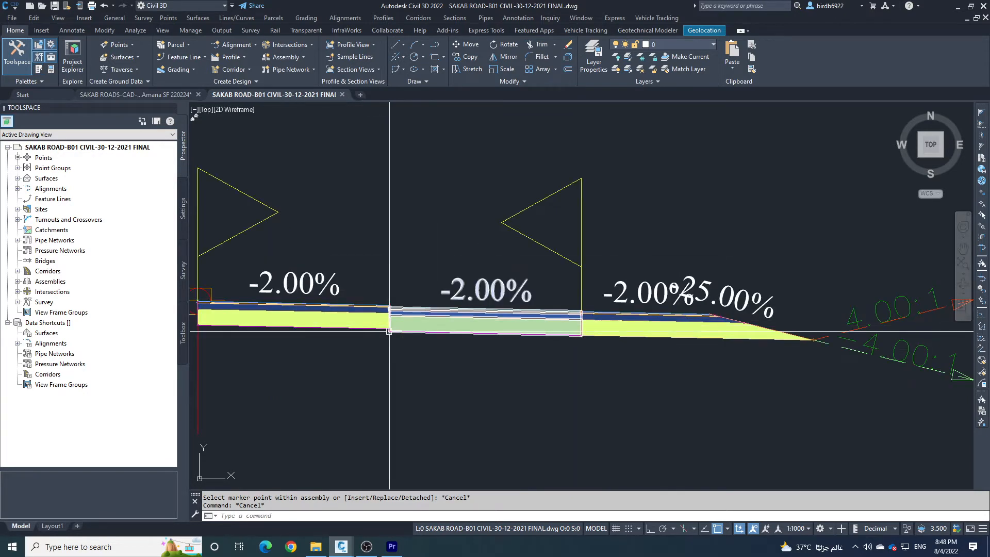
pyautogui.scroll(5, 389, 332)
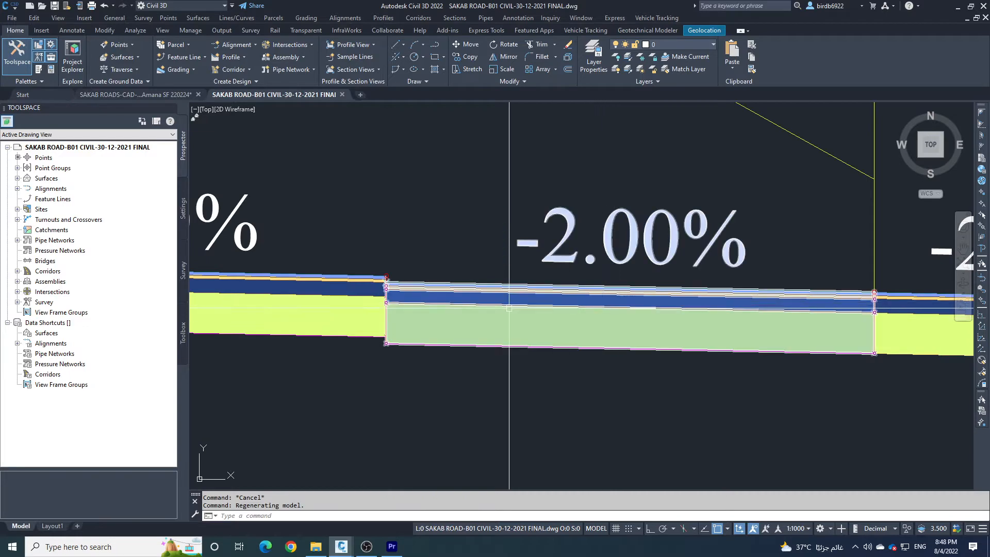
pyautogui.scroll(-6, 356, 272)
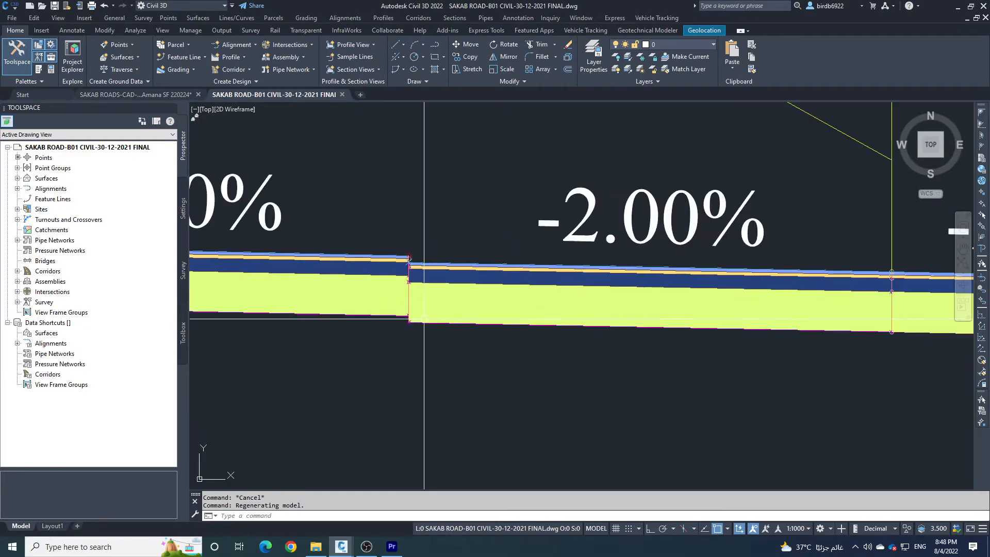
pyautogui.click(570, 322)
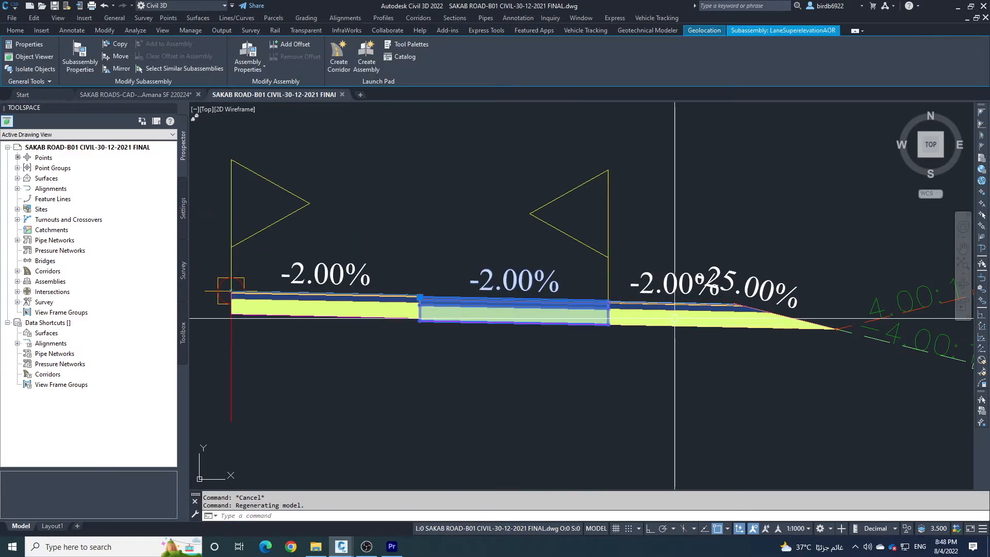
pyautogui.click(670, 312)
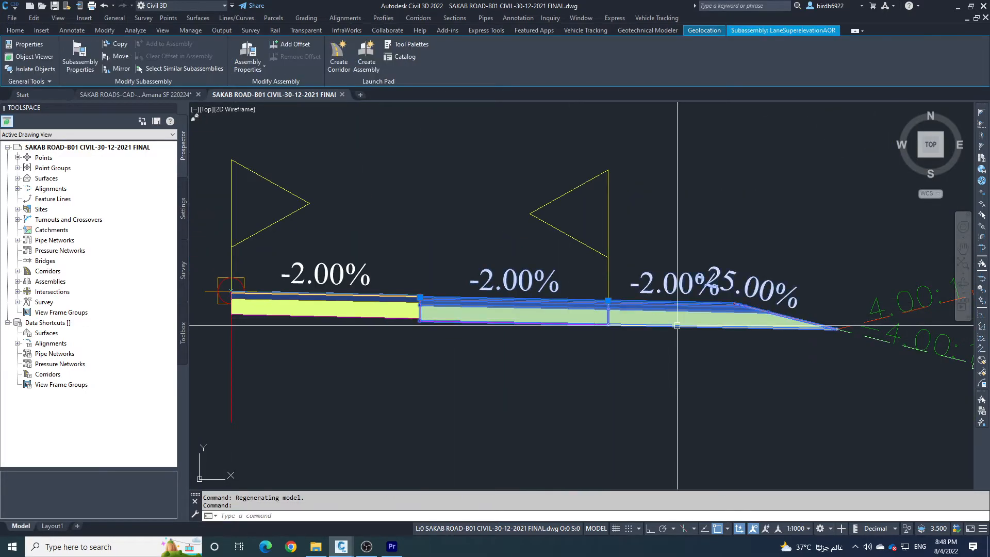
pyautogui.click(887, 339)
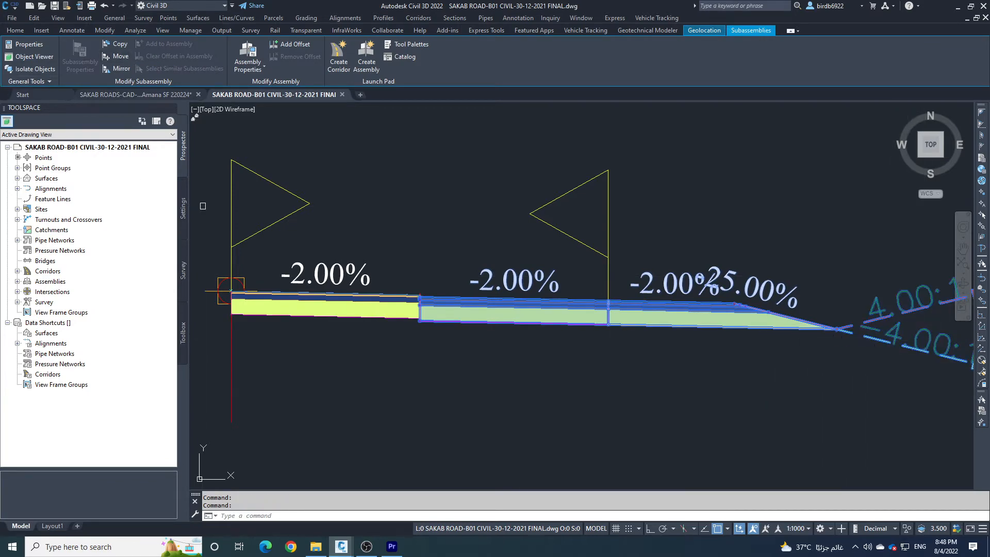
pyautogui.click(120, 56)
pyautogui.scroll(8, 480, 303)
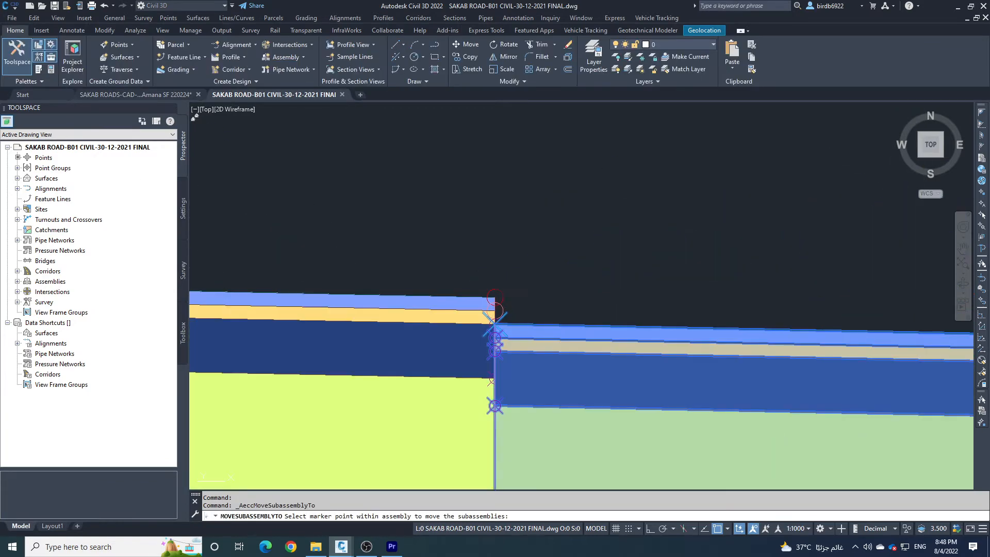
pyautogui.click(499, 295)
pyautogui.scroll(-4, 538, 277)
pyautogui.scroll(-5, 498, 278)
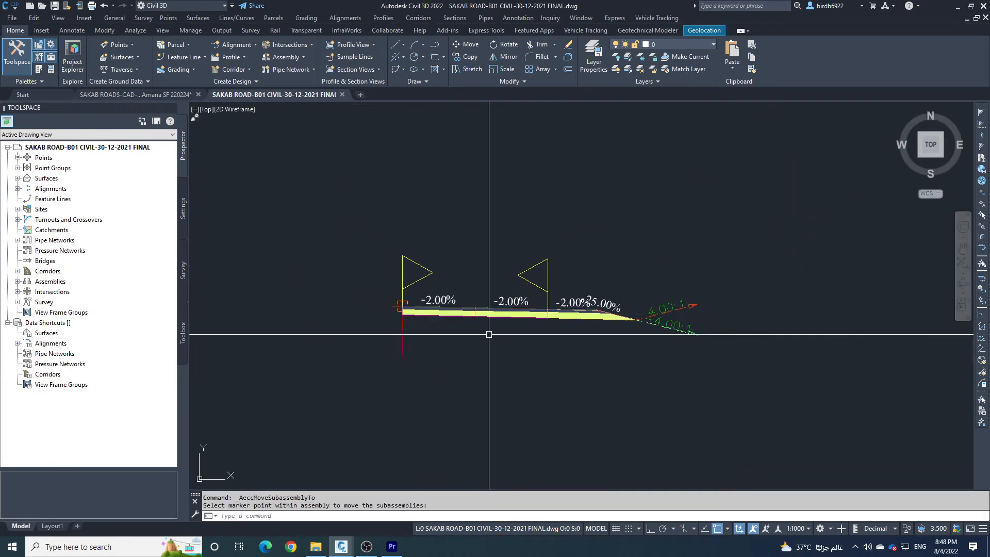
# Examine the joint between the two lanes and the pavement layers of the shoulder up close
pyautogui.scroll(1, 490, 330)
pyautogui.scroll(5, 402, 315)
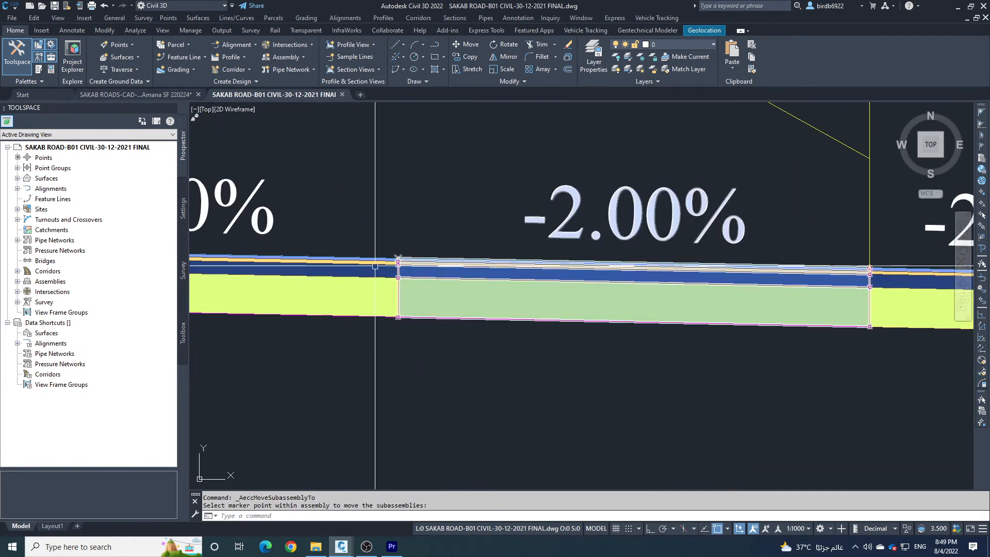
pyautogui.scroll(1, 403, 279)
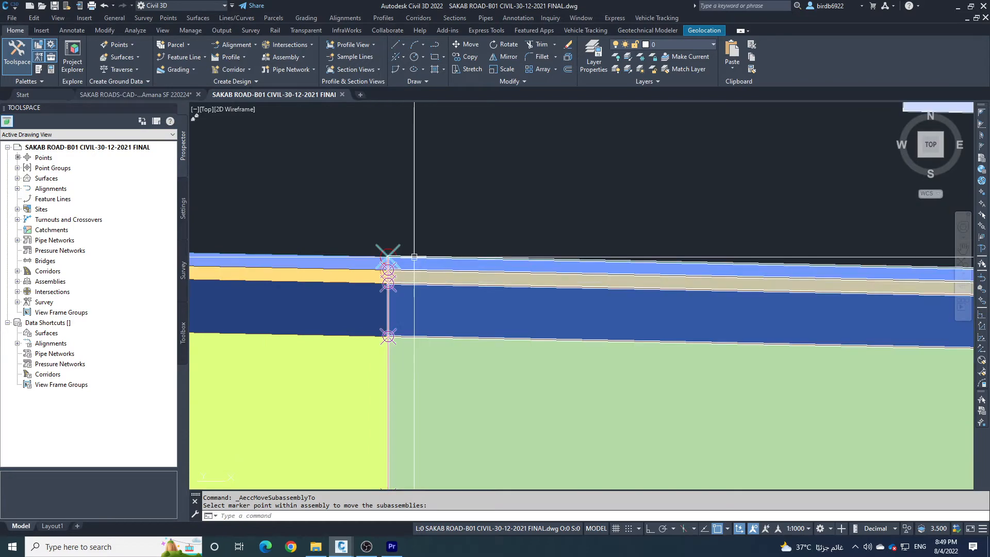
pyautogui.scroll(-5, 408, 267)
pyautogui.scroll(3, 417, 286)
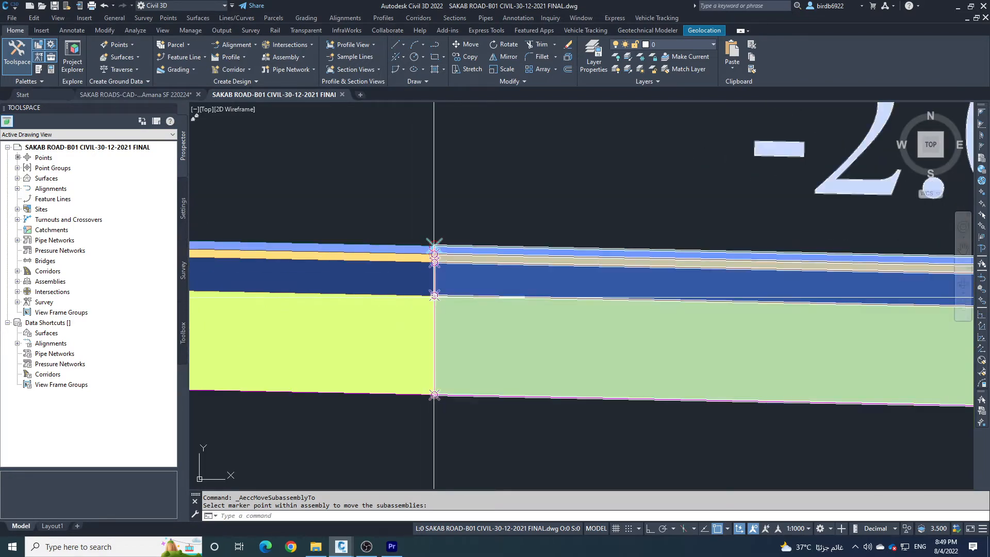
pyautogui.scroll(-2, 443, 287)
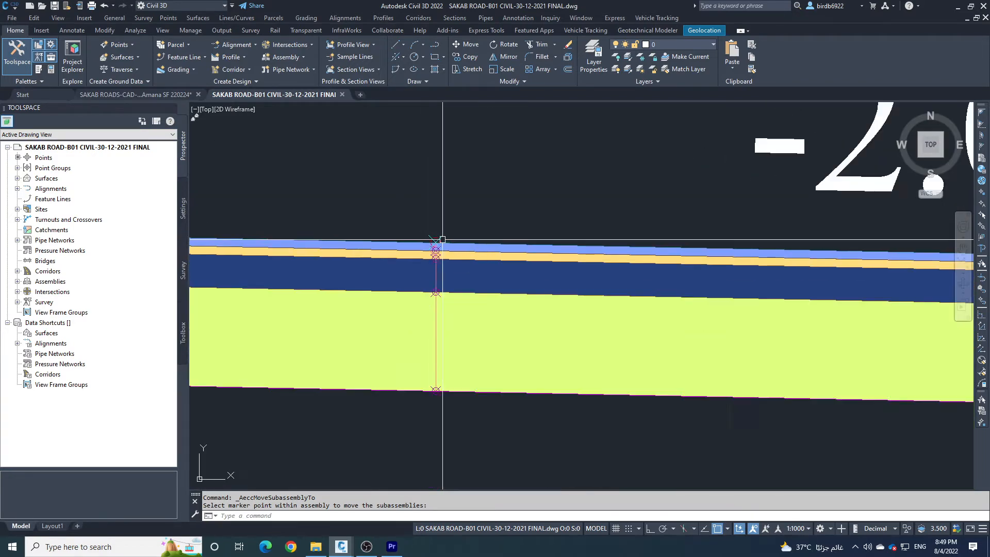
pyautogui.scroll(-3, 454, 291)
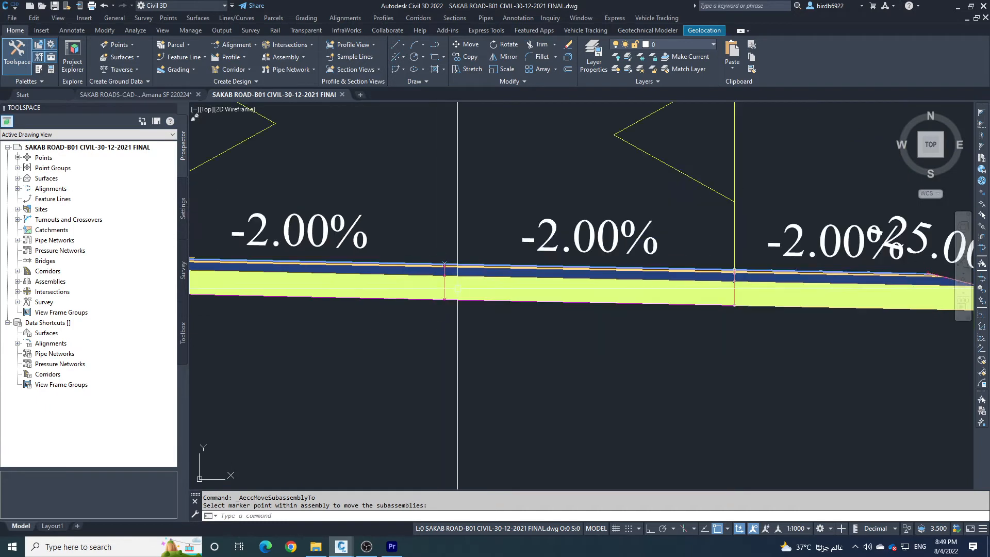
pyautogui.scroll(-3, 502, 315)
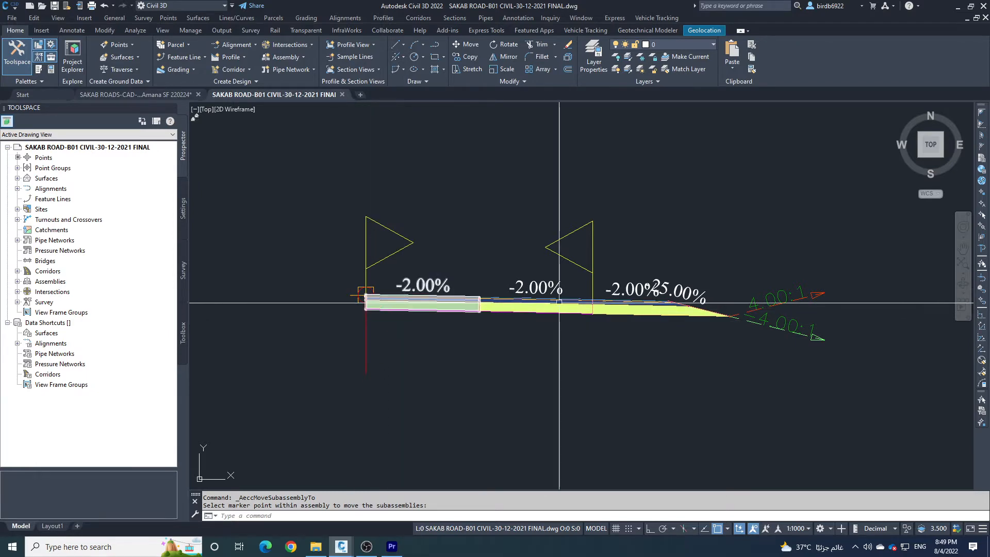
pyautogui.scroll(6, 664, 303)
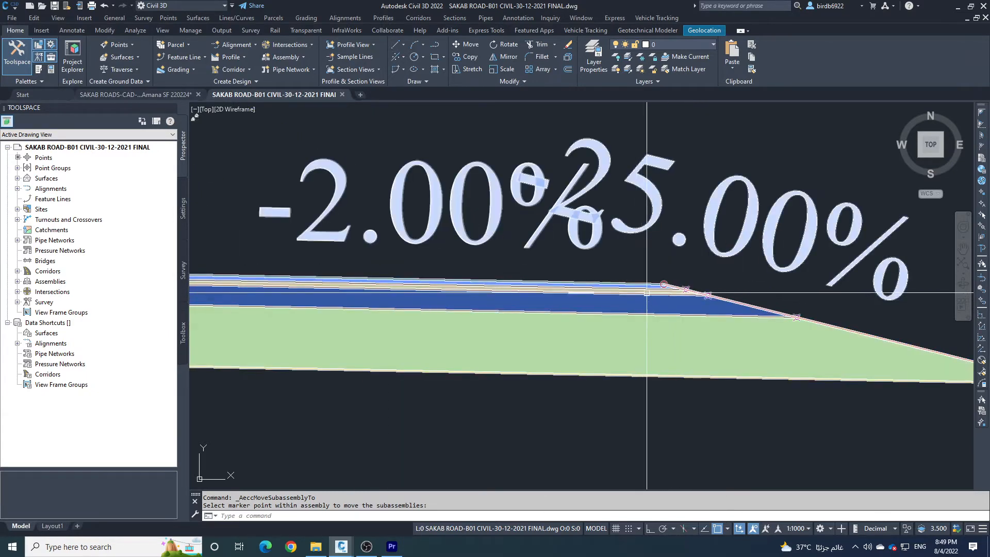
pyautogui.scroll(-4, 647, 293)
pyautogui.scroll(-4, 665, 285)
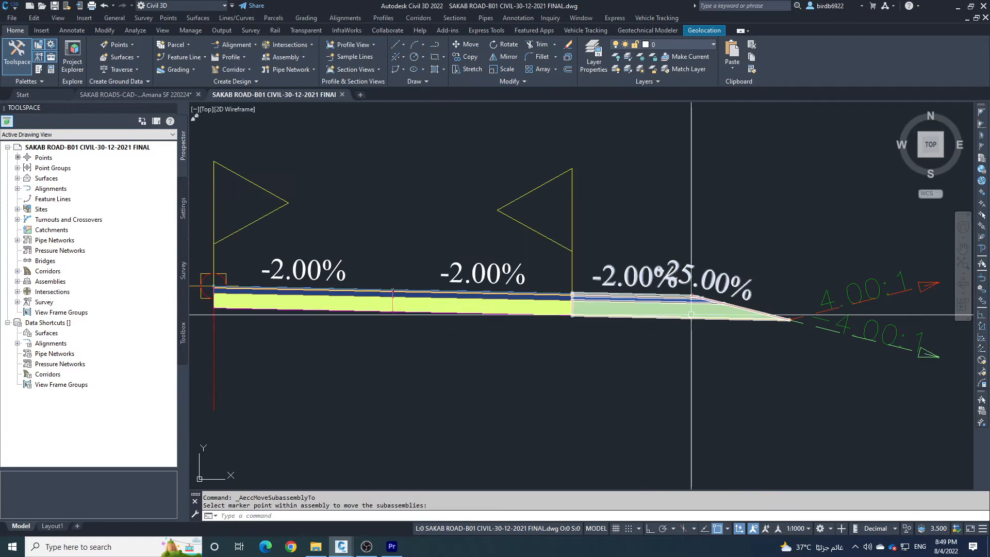
pyautogui.scroll(-6, 282, 316)
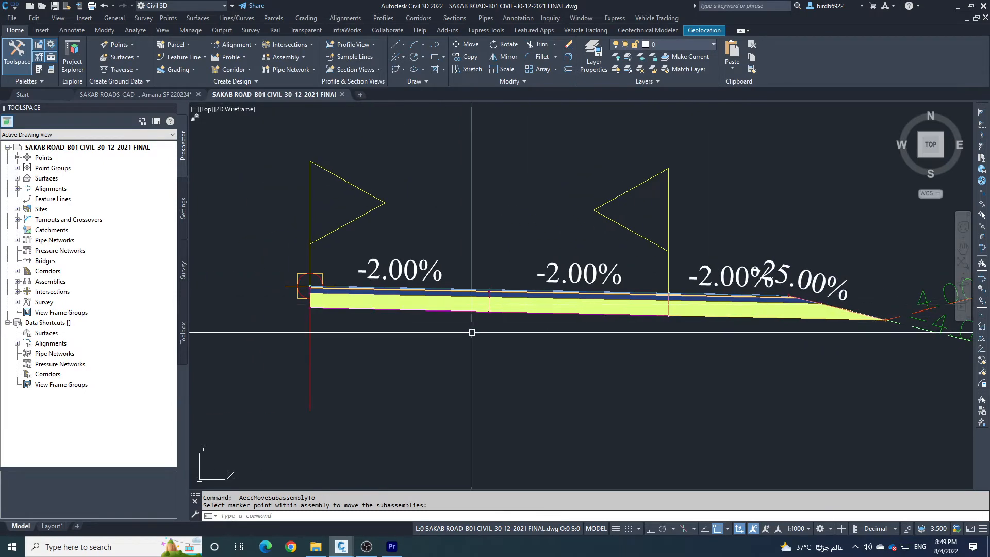
# Examine the typical cross section for RD 8&5&14&25&21, including its dimensions and the pavement layer thickness detail
pyautogui.scroll(-8, 562, 345)
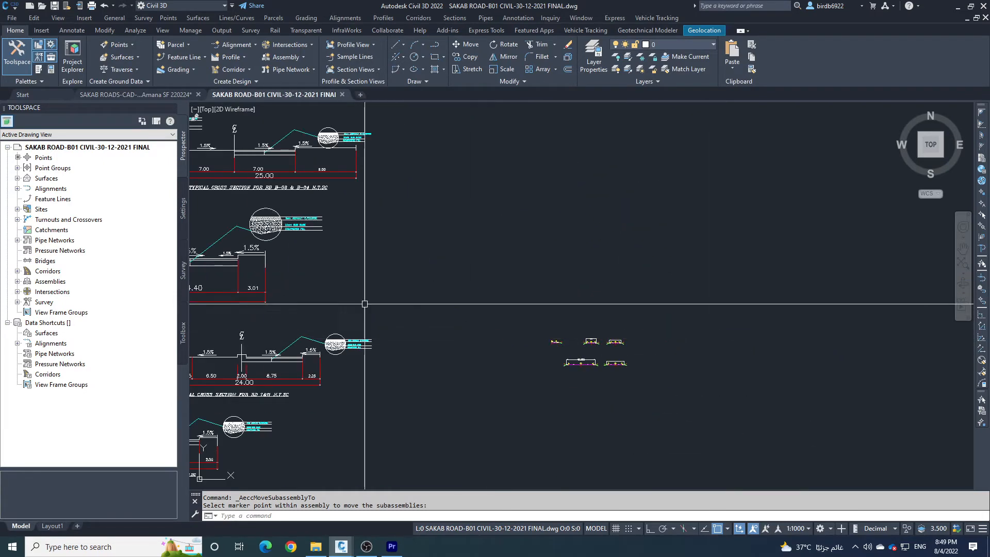
pyautogui.moveTo(325, 236); pyautogui.dragTo(406, 208, button='middle')
pyautogui.scroll(8, 354, 310)
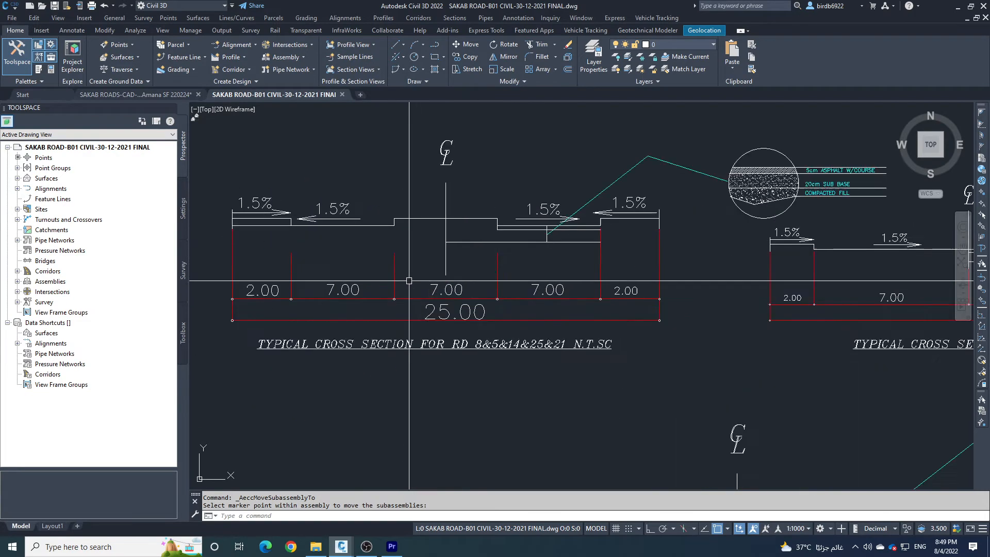
pyautogui.scroll(8, 611, 235)
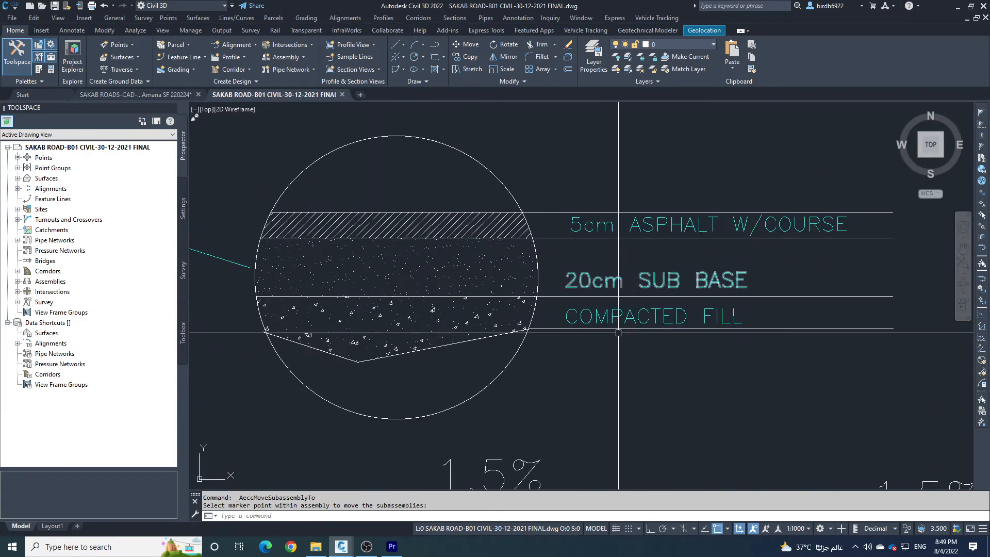
pyautogui.scroll(-5, 618, 292)
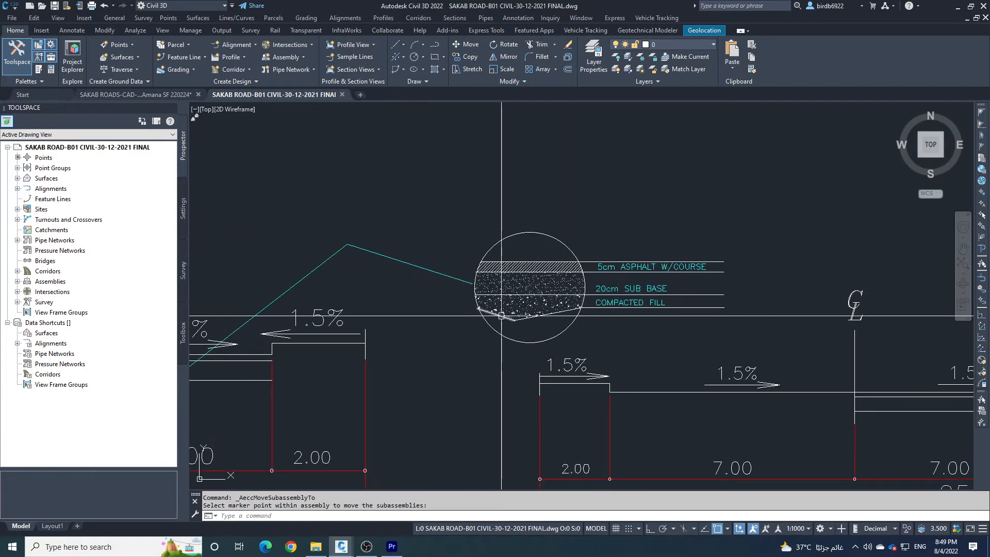
pyautogui.scroll(-4, 576, 281)
pyautogui.scroll(-2, 576, 281)
pyautogui.scroll(7, 542, 310)
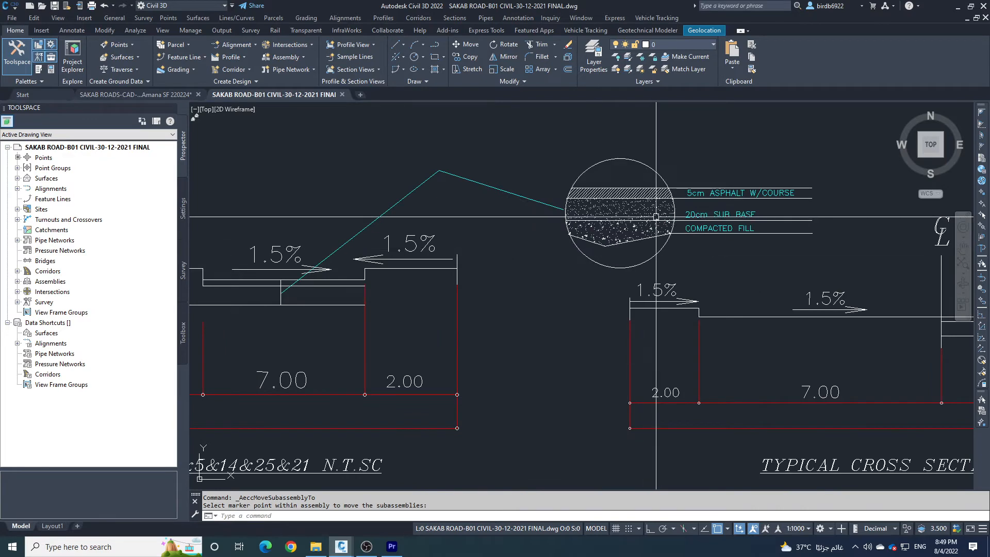
pyautogui.scroll(-4, 344, 260)
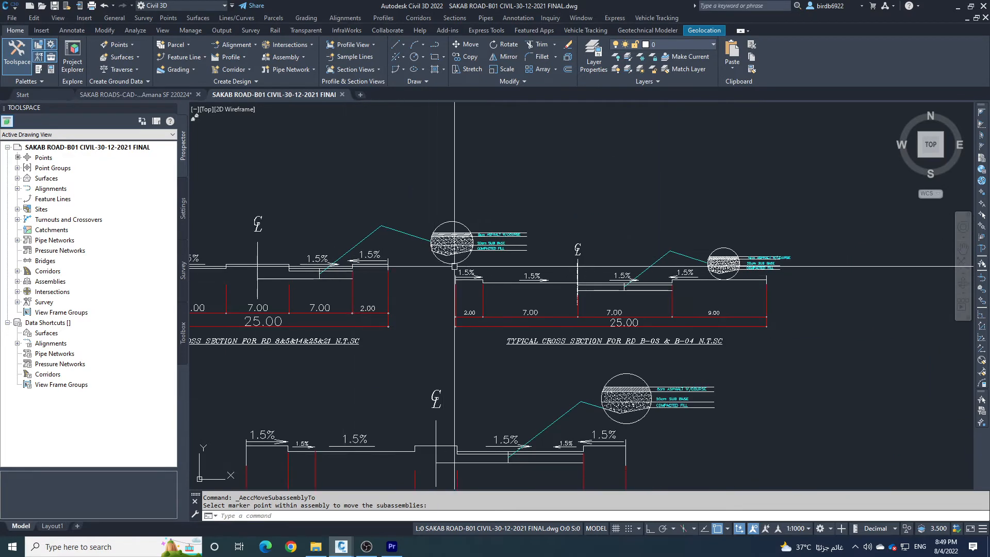
pyautogui.scroll(6, 443, 253)
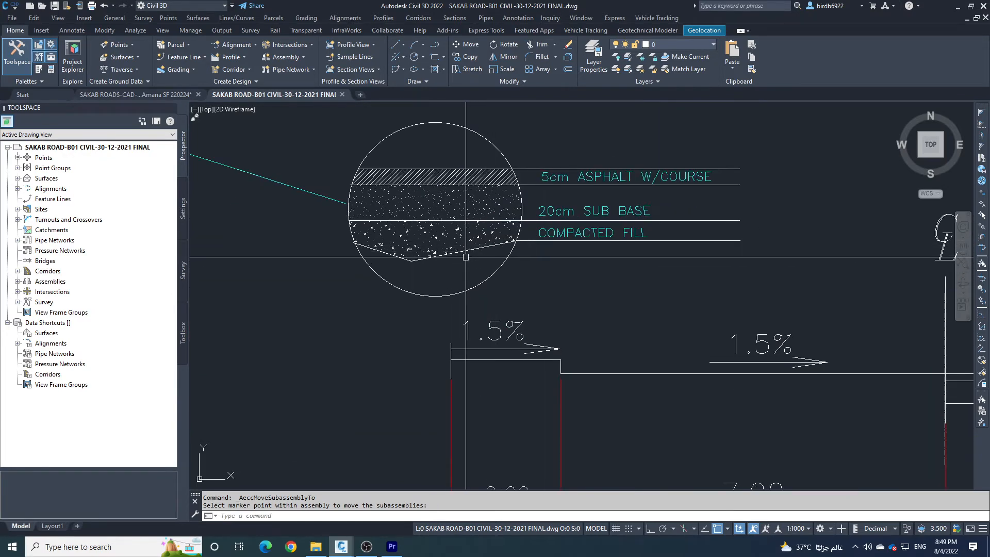
# Compare the typical cross sections with the new assembly and check the extent of its first lane
pyautogui.scroll(-5, 486, 278)
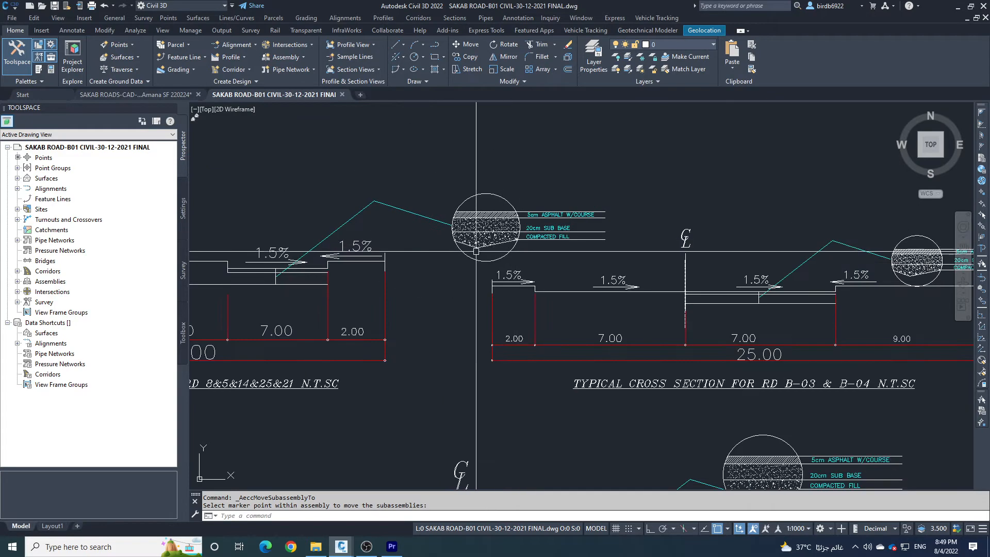
pyautogui.scroll(-4, 619, 357)
pyautogui.scroll(14, 614, 359)
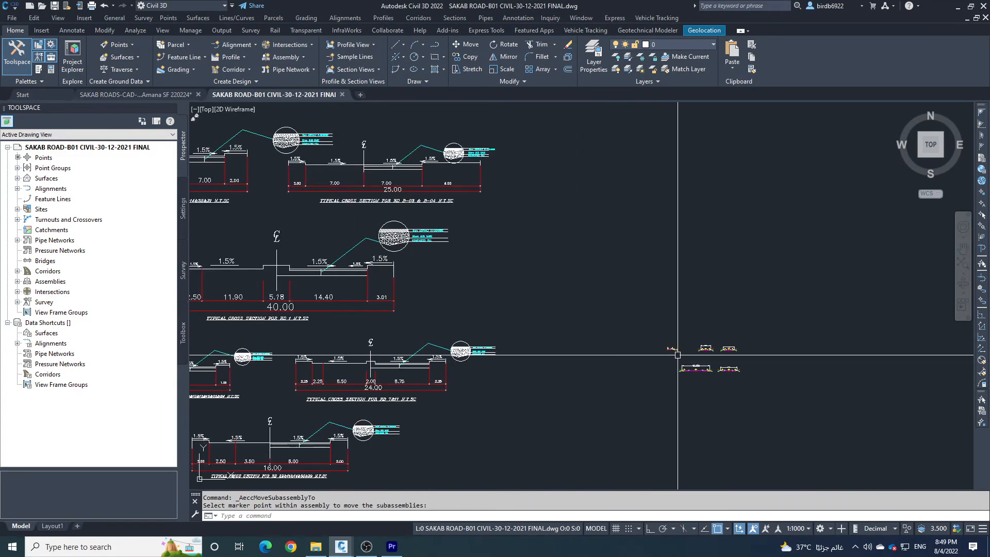
pyautogui.scroll(2, 441, 304)
pyautogui.scroll(2, 381, 291)
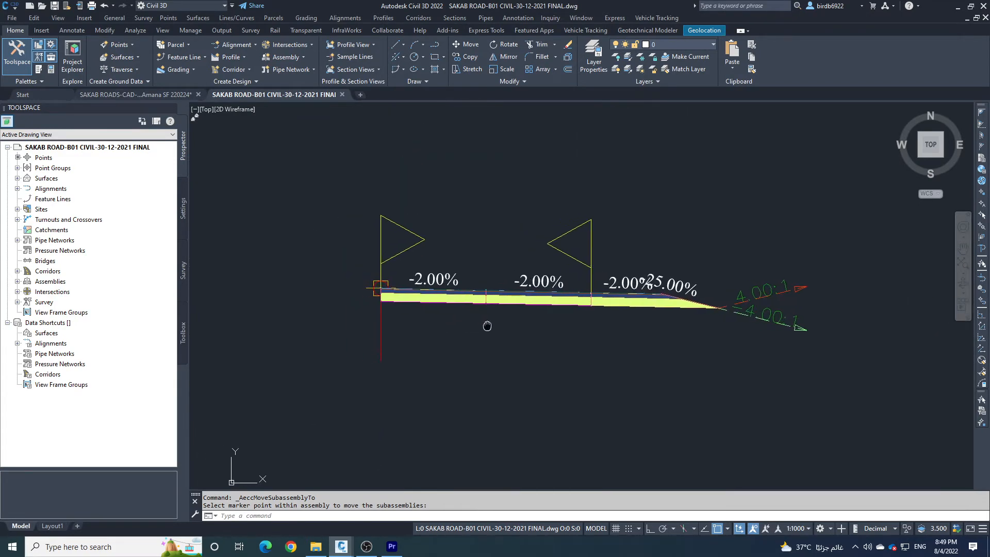
pyautogui.scroll(3, 417, 291)
pyautogui.click(417, 291)
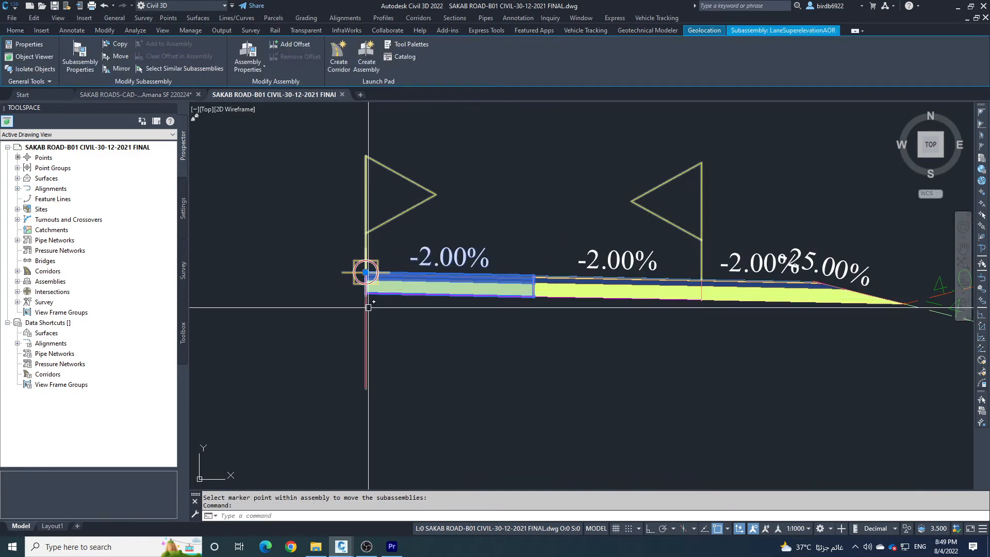
pyautogui.press('Escape')
pyautogui.press('Escape')
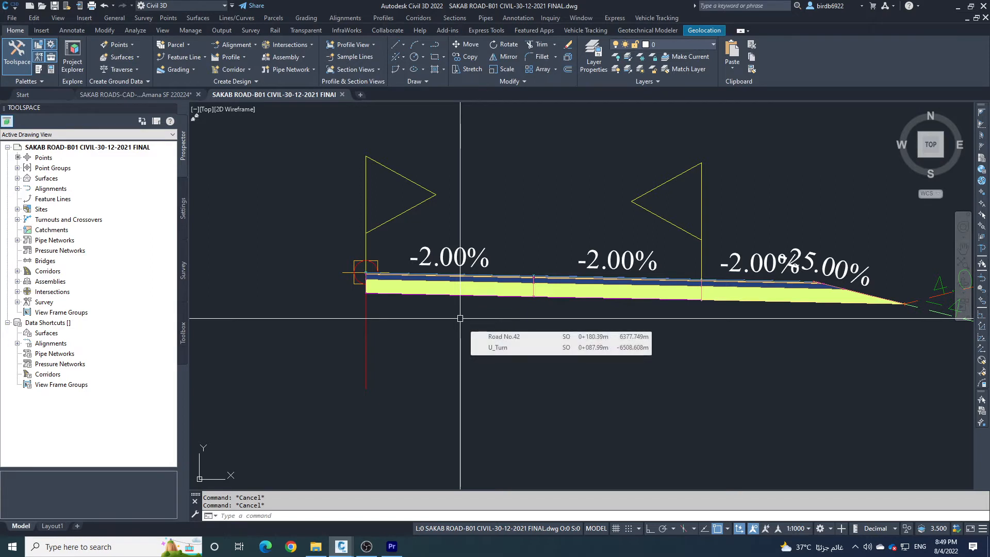
# Look through the metric median subassemblies in the tool palette, and close the palette
pyautogui.click(39, 69)
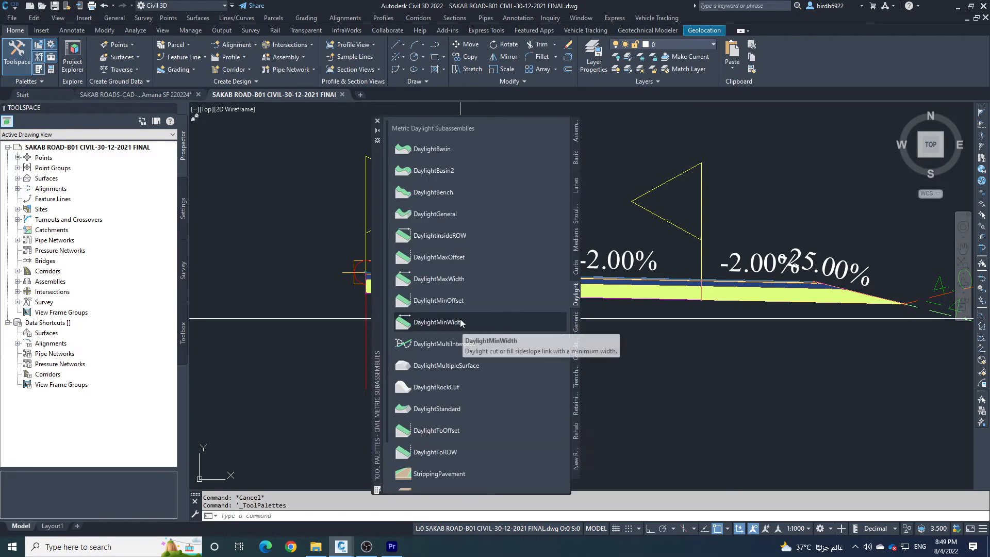
pyautogui.click(576, 239)
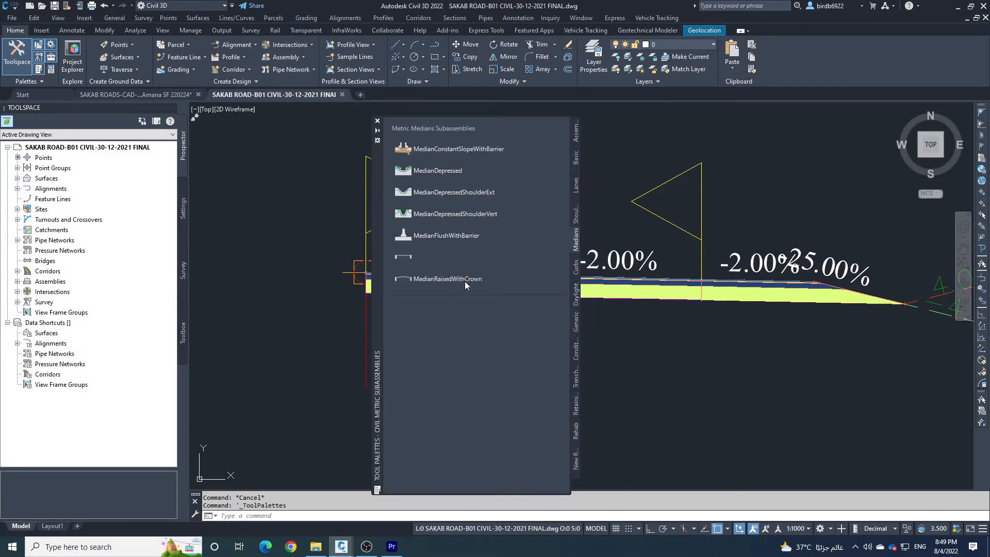
pyautogui.click(377, 122)
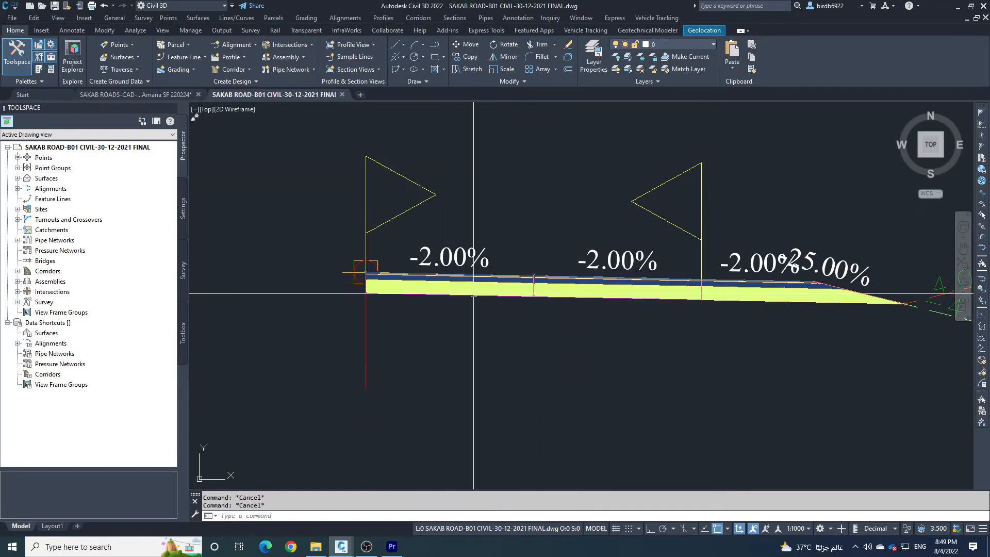
# Examine the median, lane and sidewalk widths in the typical cross section for RD 8&5&14&25&21
pyautogui.scroll(-2, 621, 326)
pyautogui.scroll(-4, 621, 327)
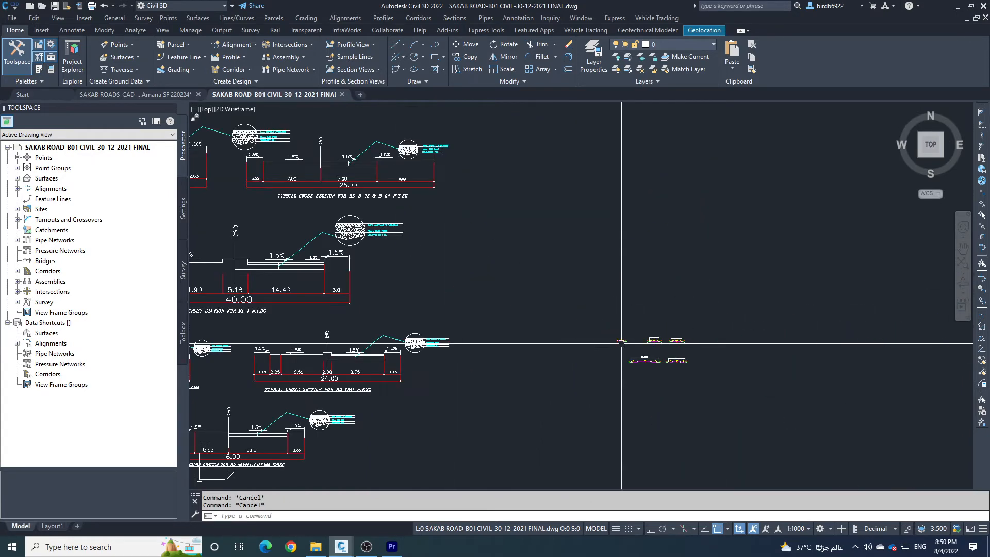
pyautogui.scroll(5, 312, 268)
pyautogui.scroll(4, 312, 267)
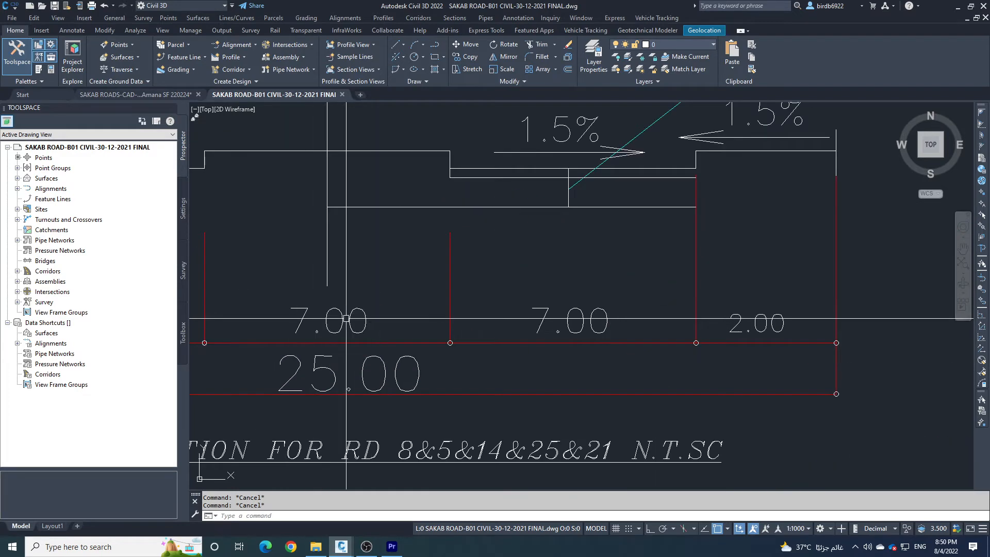
pyautogui.scroll(-2, 369, 263)
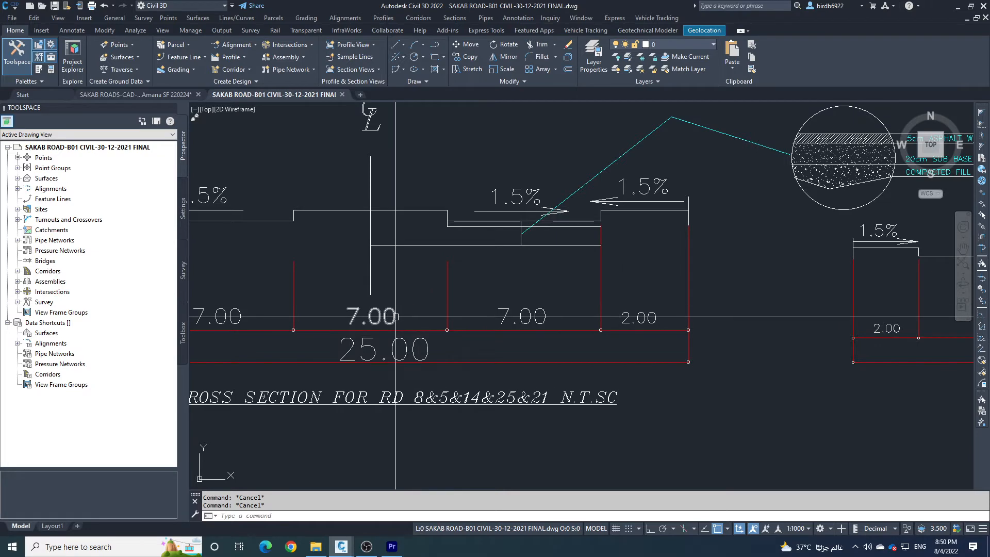
pyautogui.scroll(-4, 395, 316)
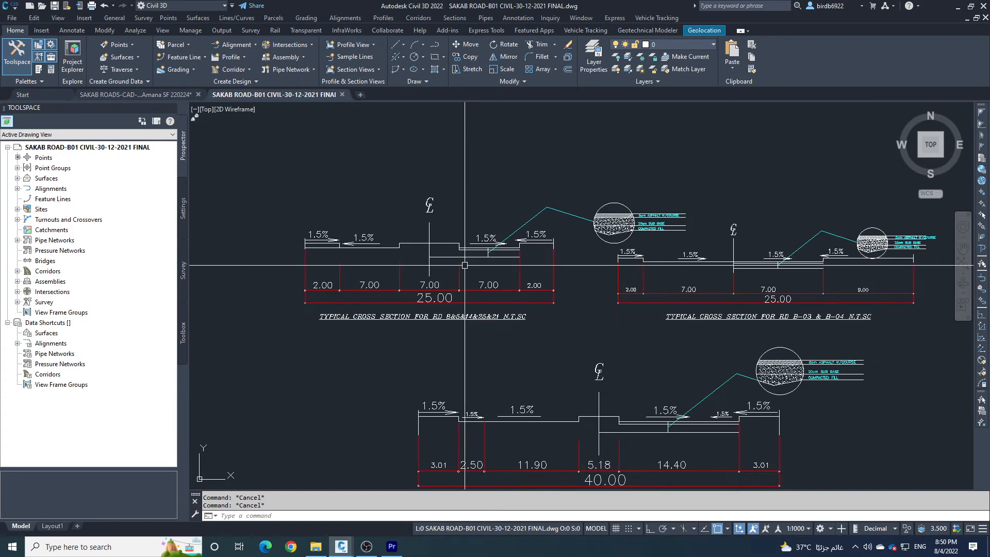
pyautogui.scroll(5, 464, 265)
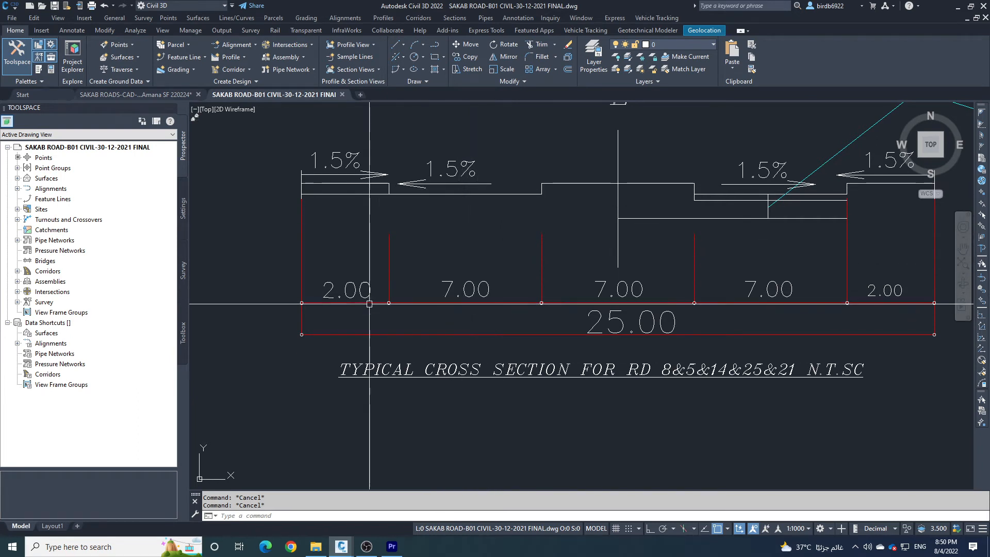
pyautogui.scroll(-3, 312, 289)
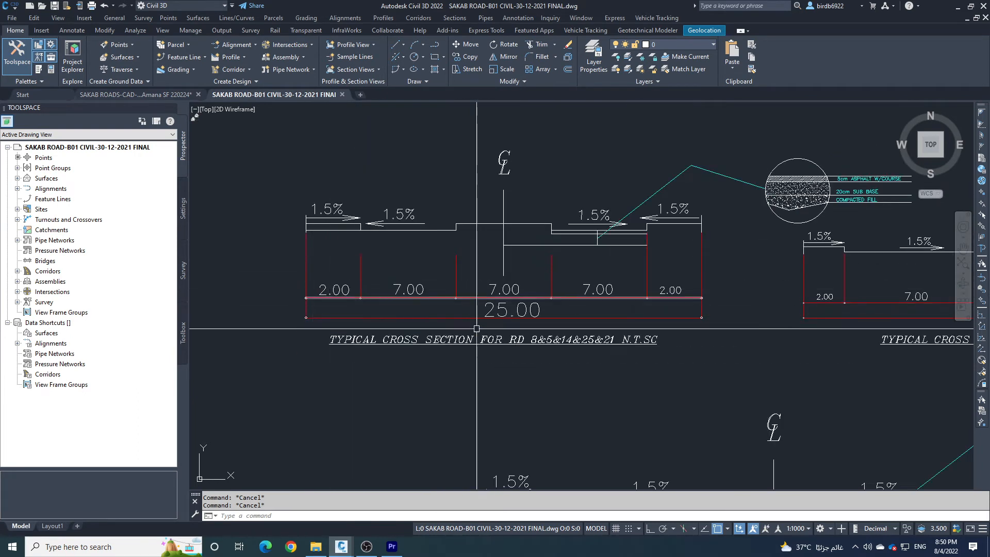
pyautogui.scroll(-5, 260, 289)
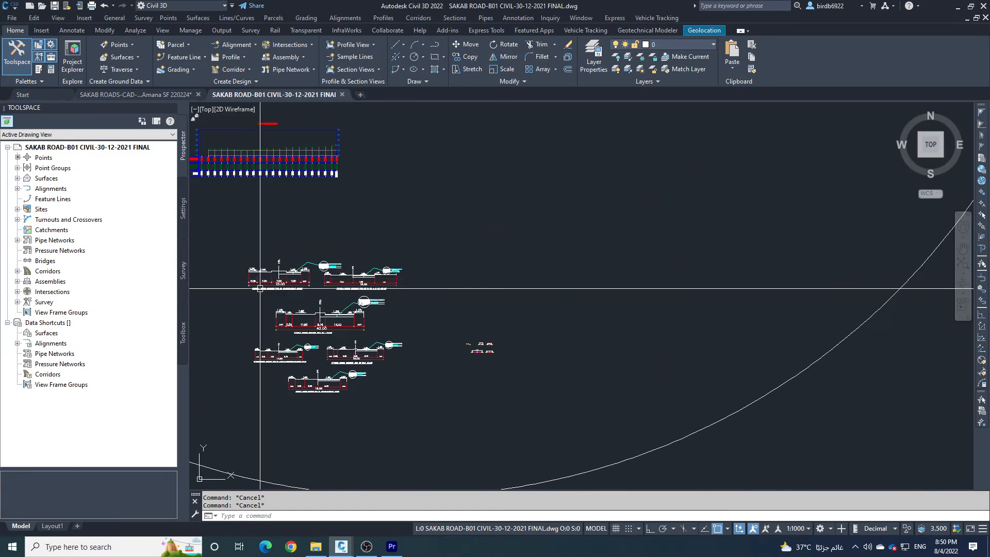
# Set the first lane subassembly's width to 3.5 m, default slope to 0% and Pave1 depth to 0 in its properties
pyautogui.scroll(10, 473, 348)
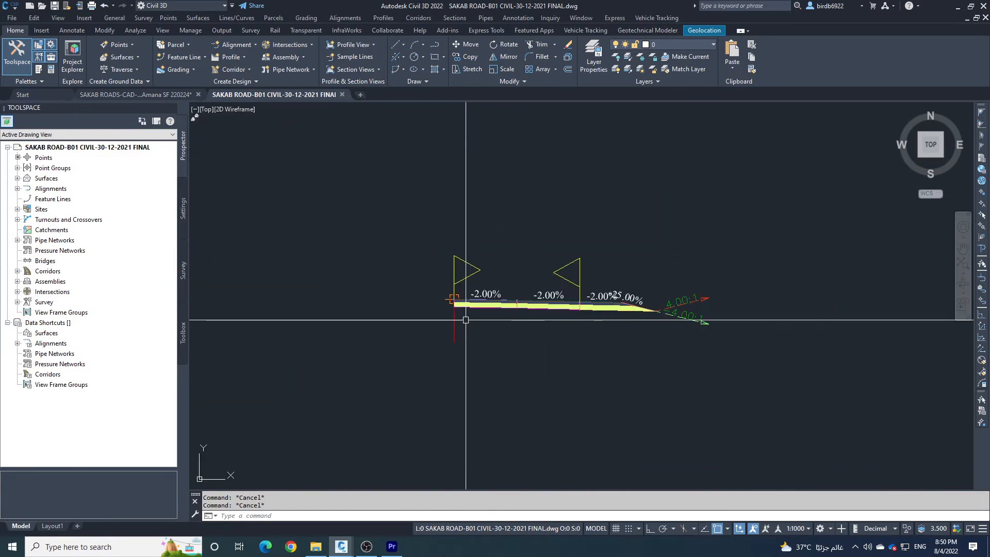
pyautogui.scroll(2, 466, 320)
pyautogui.click(484, 296)
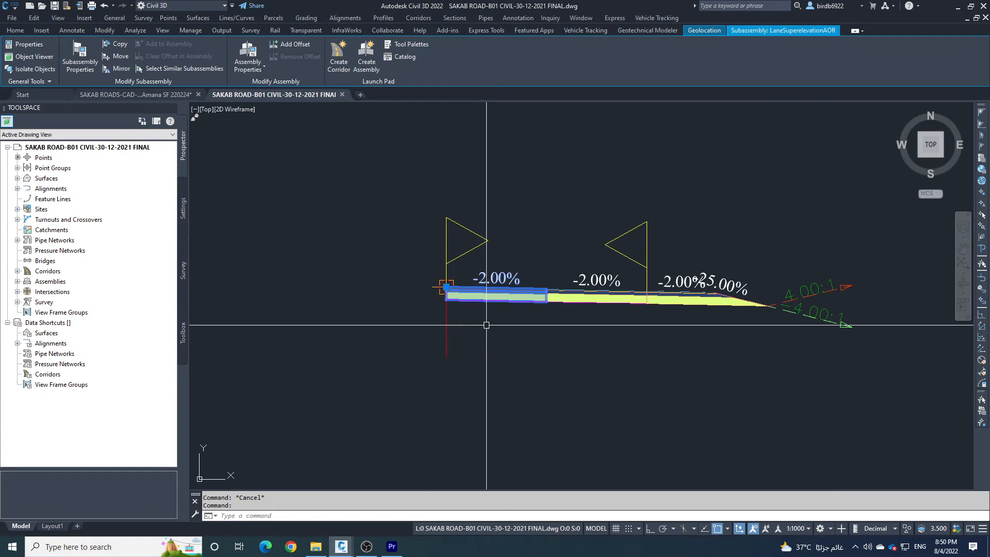
pyautogui.rightClick(389, 248)
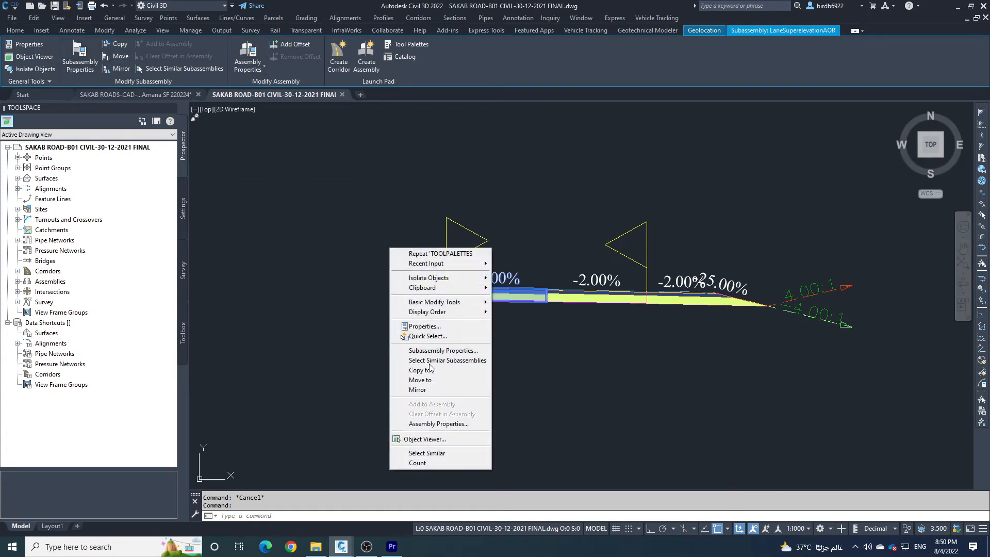
pyautogui.click(424, 327)
pyautogui.scroll(-1, 905, 370)
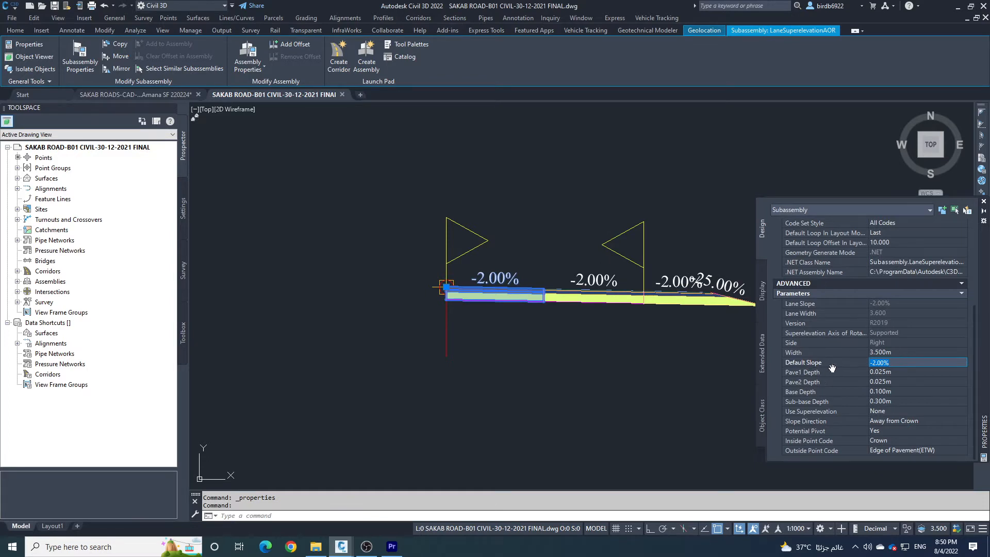
pyautogui.press('Tab')
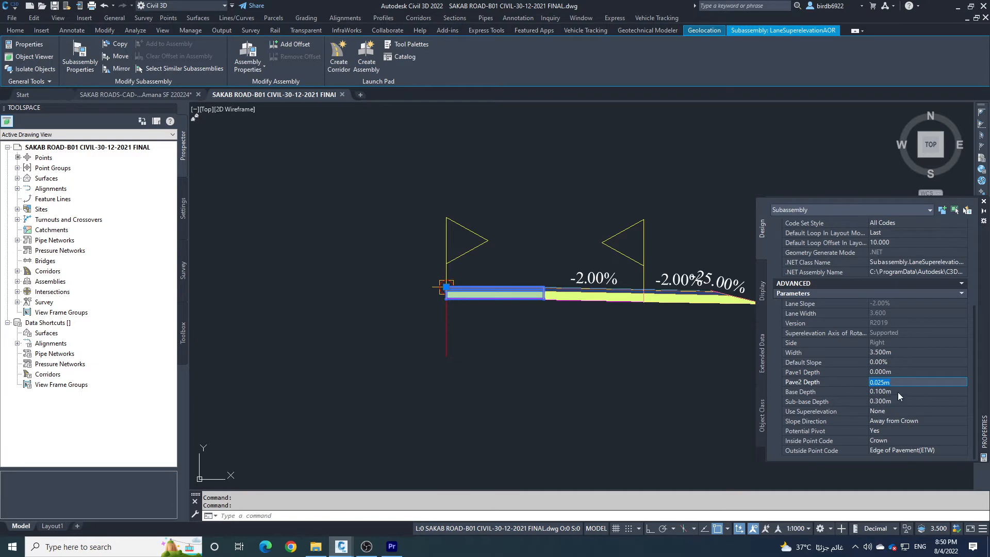
# Set the first lane's Pave2 and base depths to 0 and its sub-base depth to 0.2 m, then deselect it
pyautogui.write('0')
pyautogui.press('Tab')
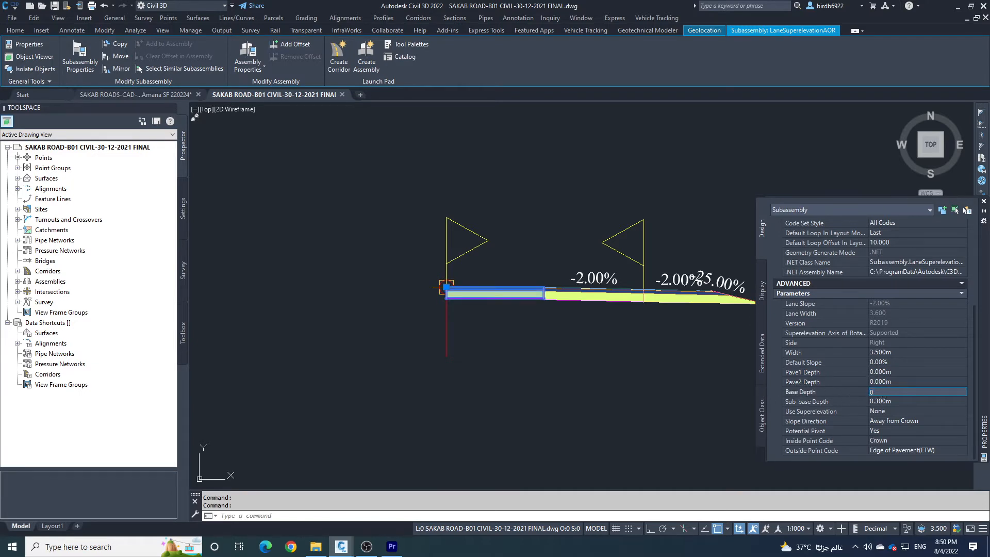
pyautogui.press('Tab')
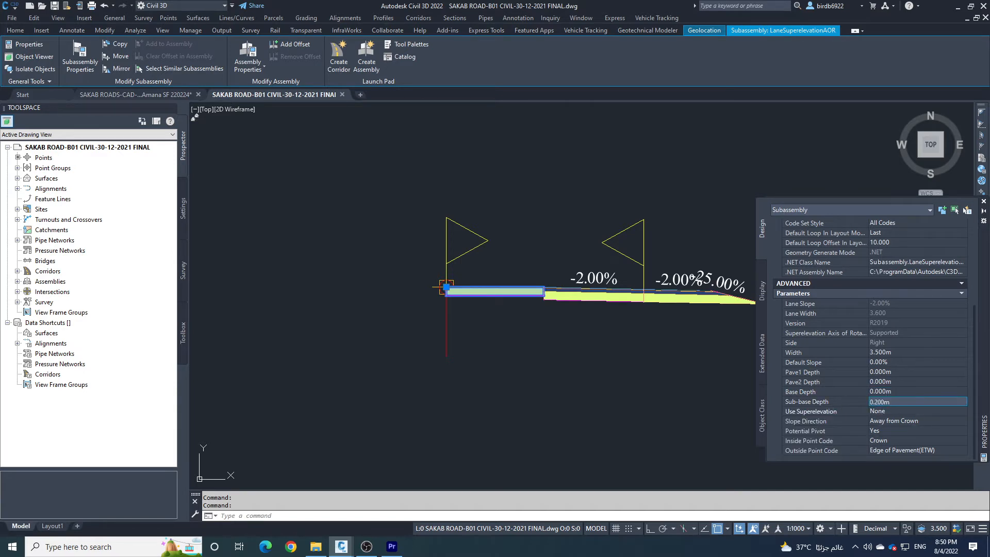
pyautogui.scroll(4, 512, 291)
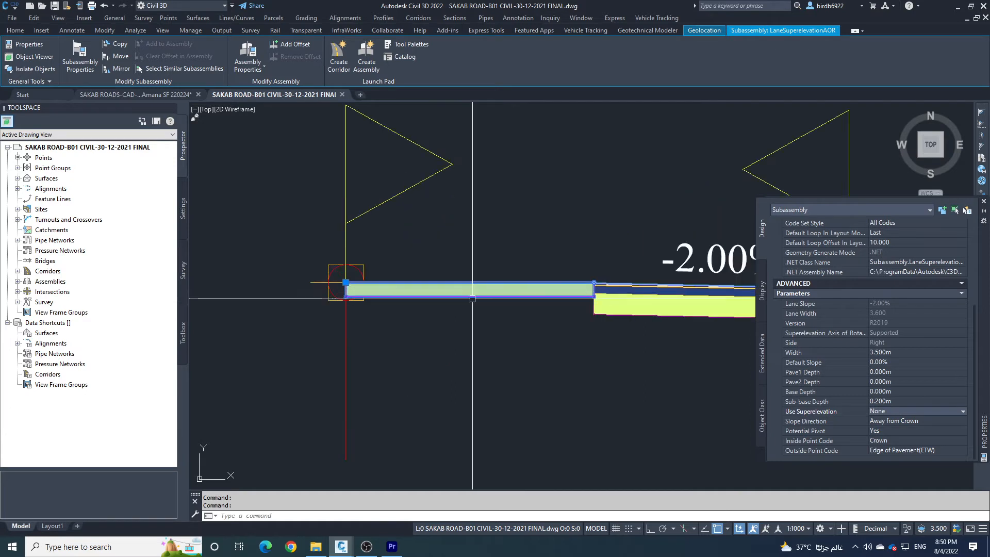
pyautogui.scroll(-4, 478, 308)
pyautogui.scroll(2, 478, 307)
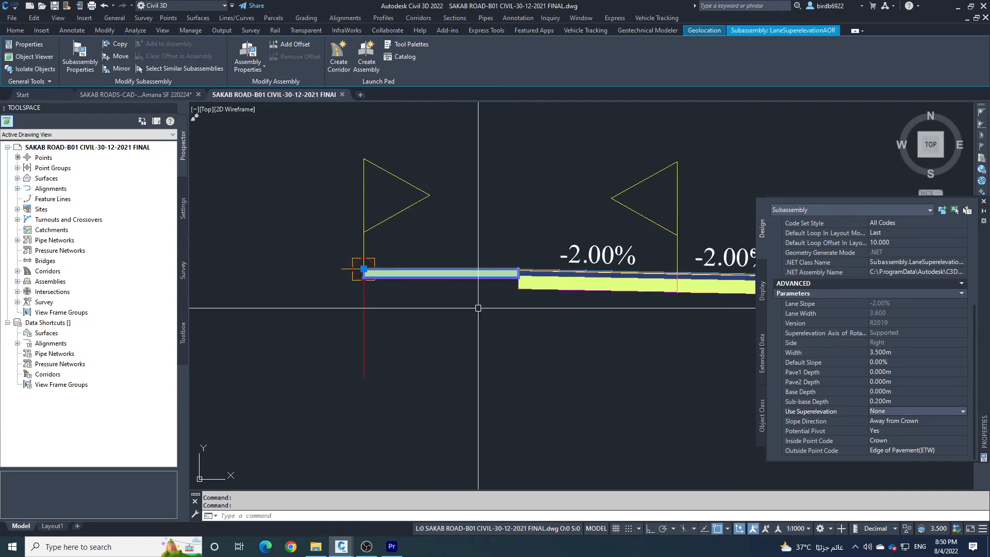
pyautogui.press('Escape')
# Set the second lane subassembly's width to 7 m, default slope to -1.5% and Pave1 depth to 0.05 m
pyautogui.scroll(-2, 462, 281)
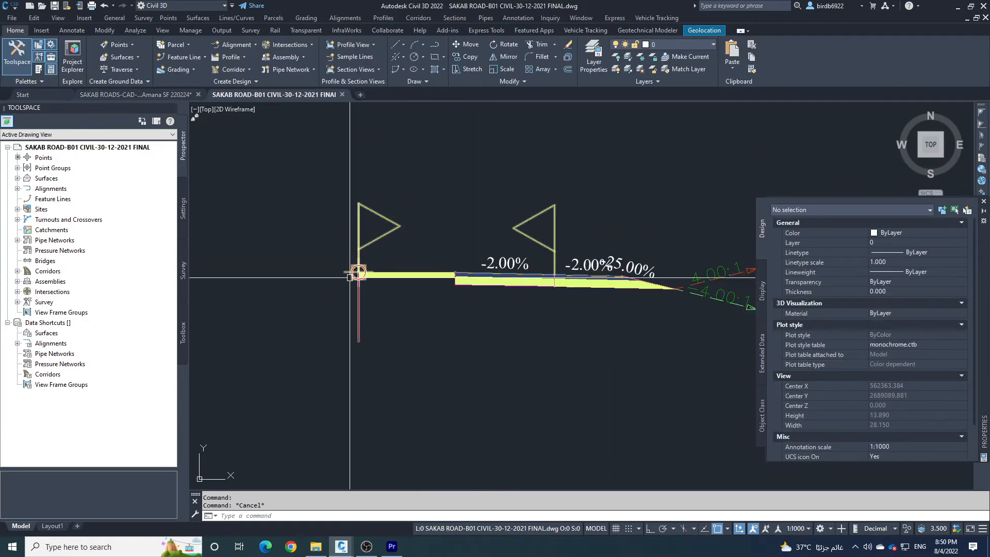
pyautogui.click(544, 279)
pyautogui.scroll(-5, 915, 406)
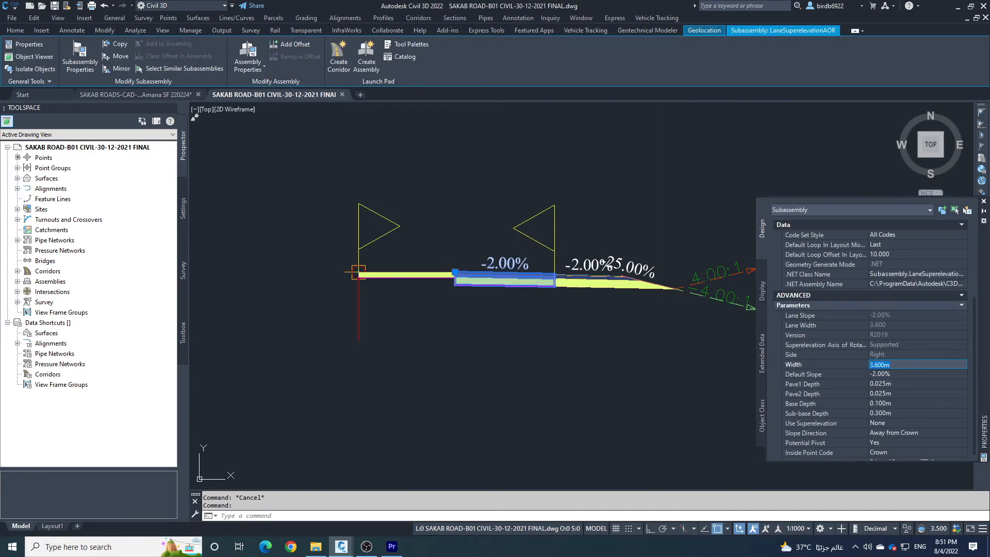
pyautogui.press('Tab')
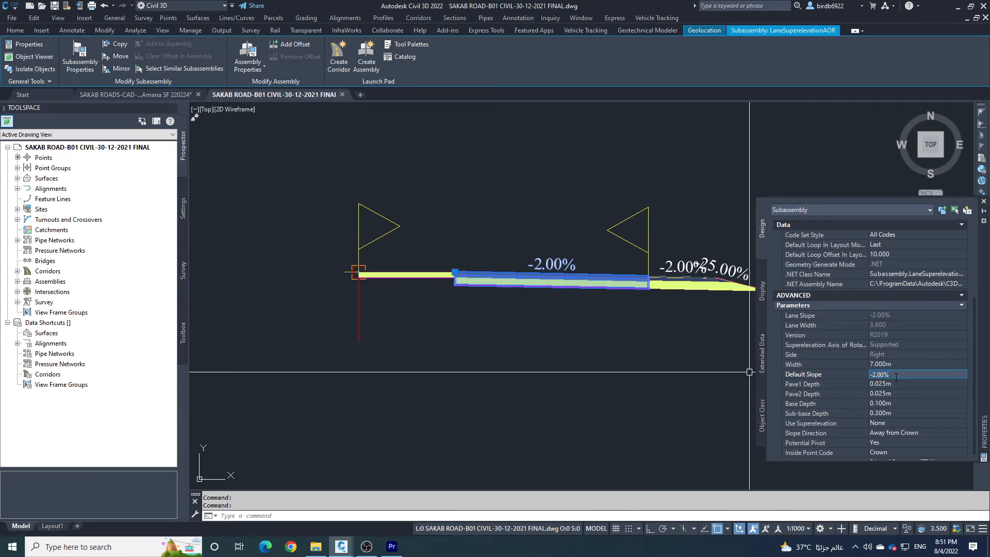
pyautogui.doubleClick(878, 375)
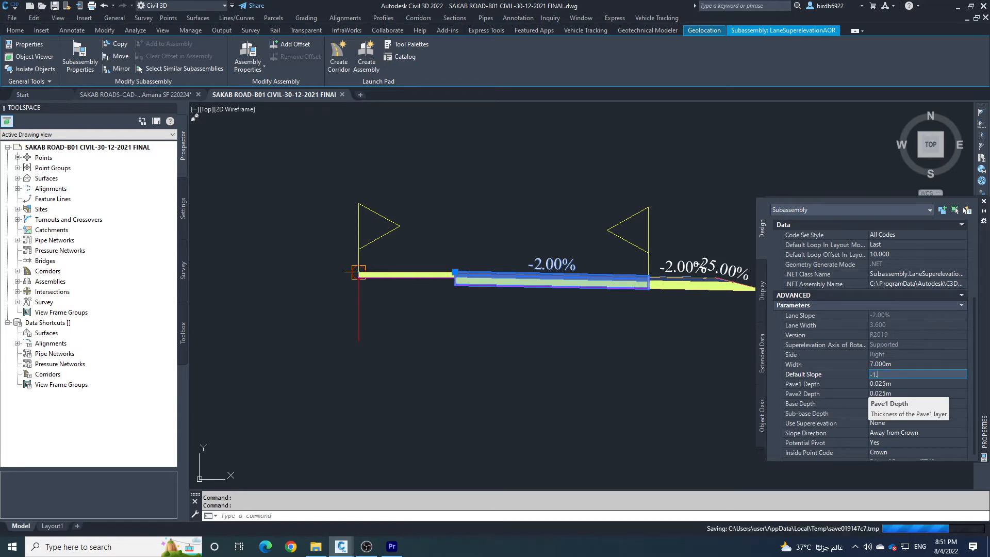
pyautogui.write('55')
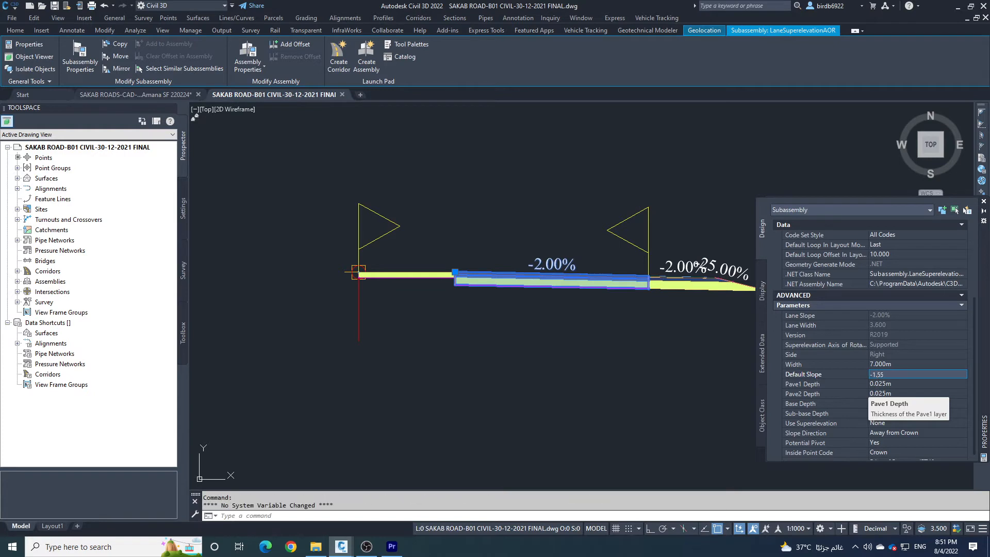
pyautogui.press('Return')
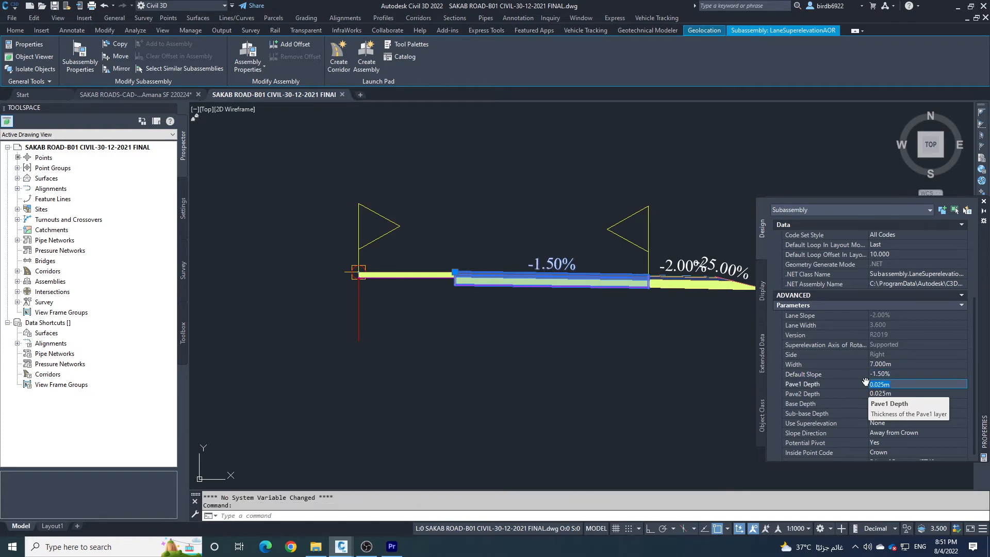
pyautogui.click(853, 387)
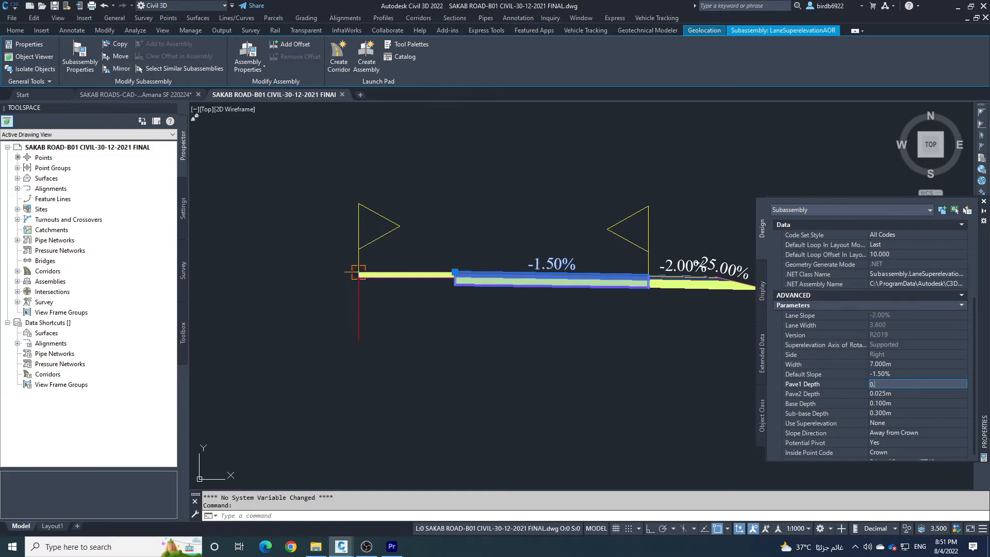
pyautogui.press('Tab')
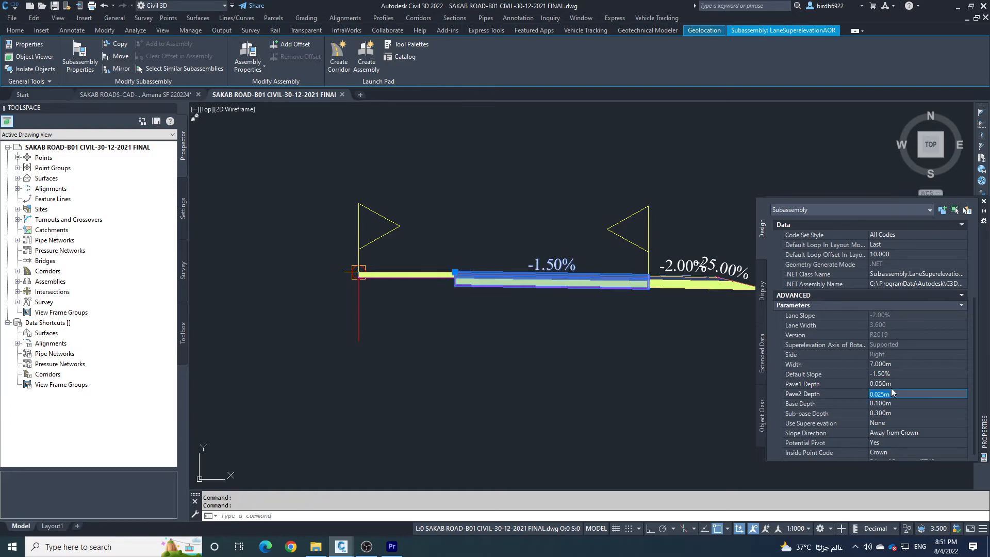
# Examine the asphalt and sub-base thicknesses in the pavement layer detail of the typical cross sections
pyautogui.scroll(-6, 550, 396)
pyautogui.scroll(-2, 549, 396)
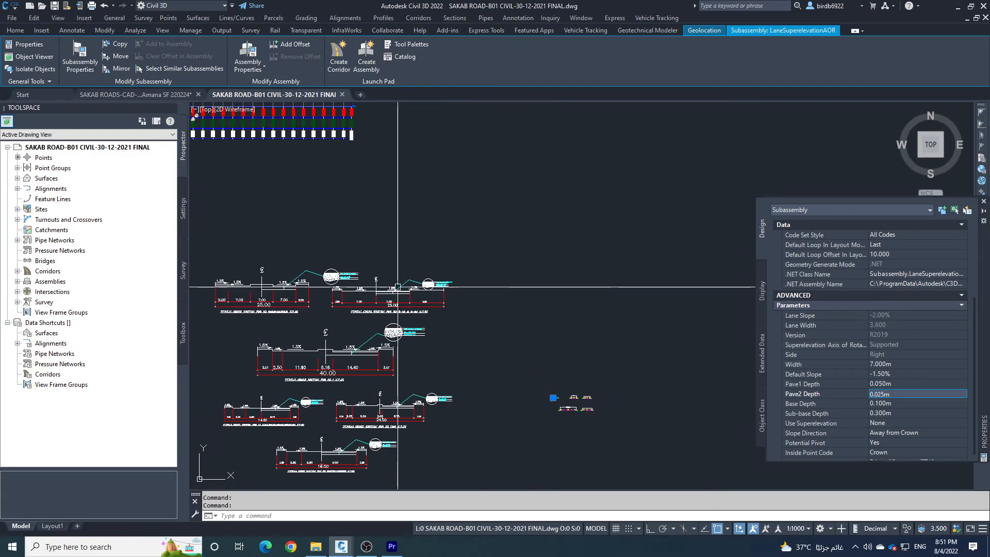
pyautogui.scroll(12, 335, 273)
pyautogui.scroll(-2, 430, 288)
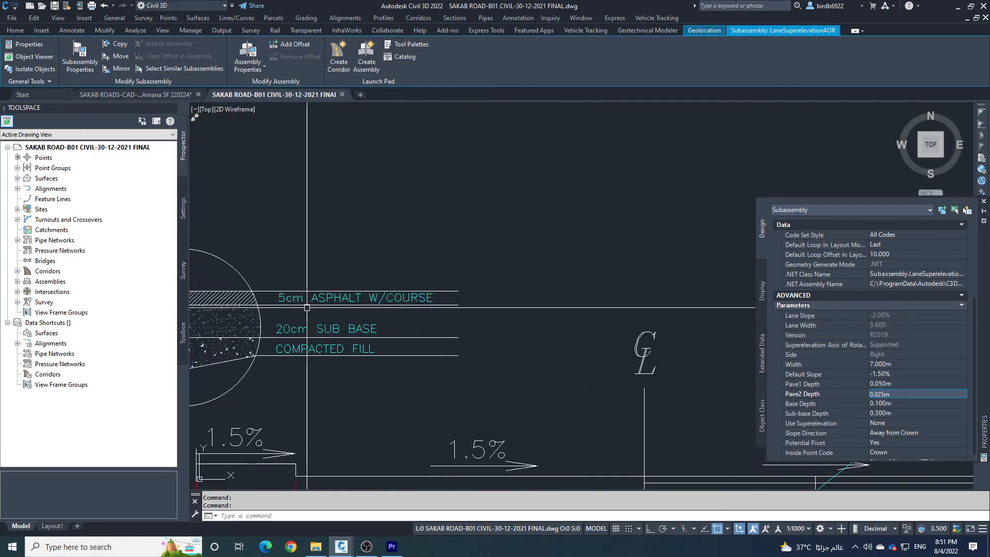
pyautogui.scroll(-4, 361, 279)
pyautogui.scroll(6, 354, 293)
pyautogui.scroll(-10, 355, 293)
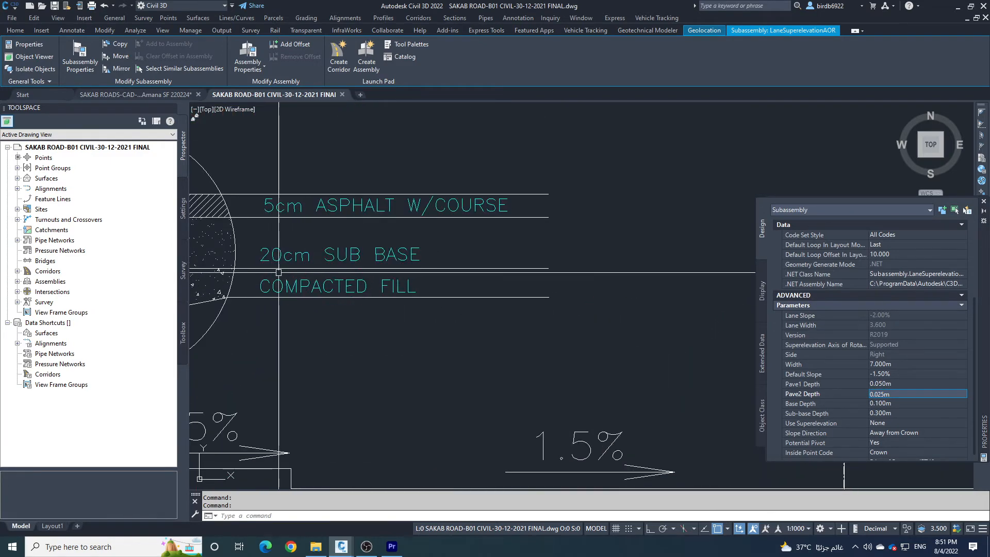
# Set the second lane's Pave2 and base depths to 0 and its sub-base depth to 0.2 m, then deselect it
pyautogui.scroll(10, 438, 328)
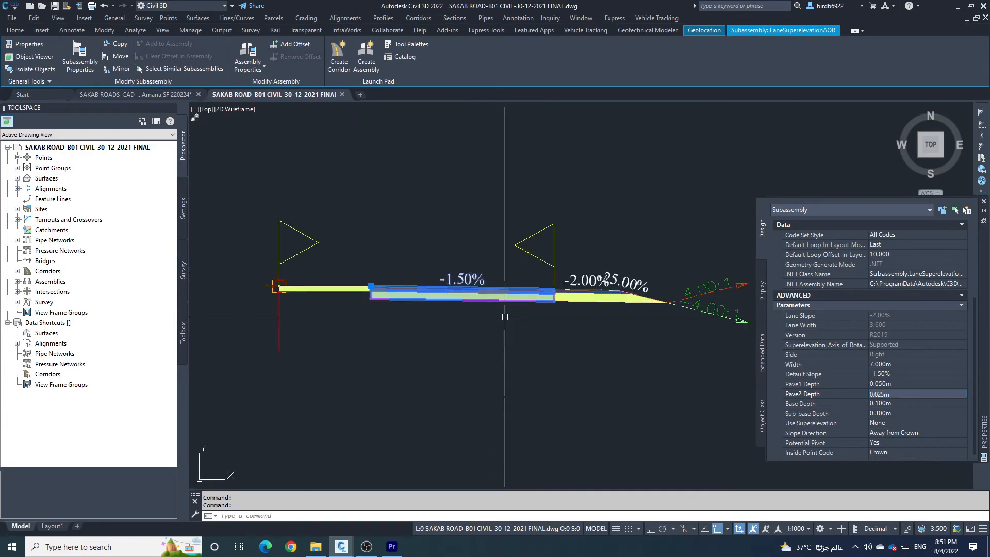
pyautogui.moveTo(900, 393); pyautogui.dragTo(867, 394)
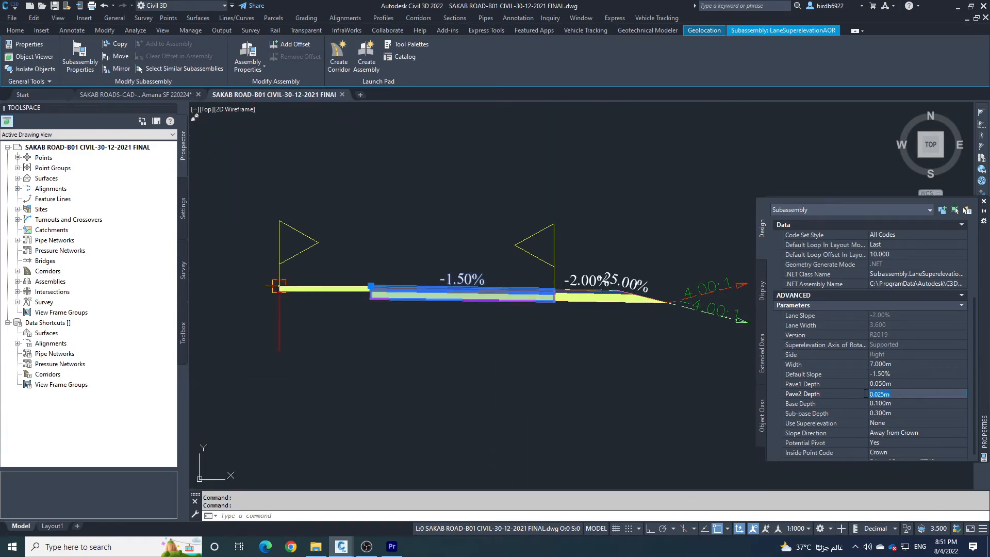
pyautogui.write('0')
pyautogui.press('Tab')
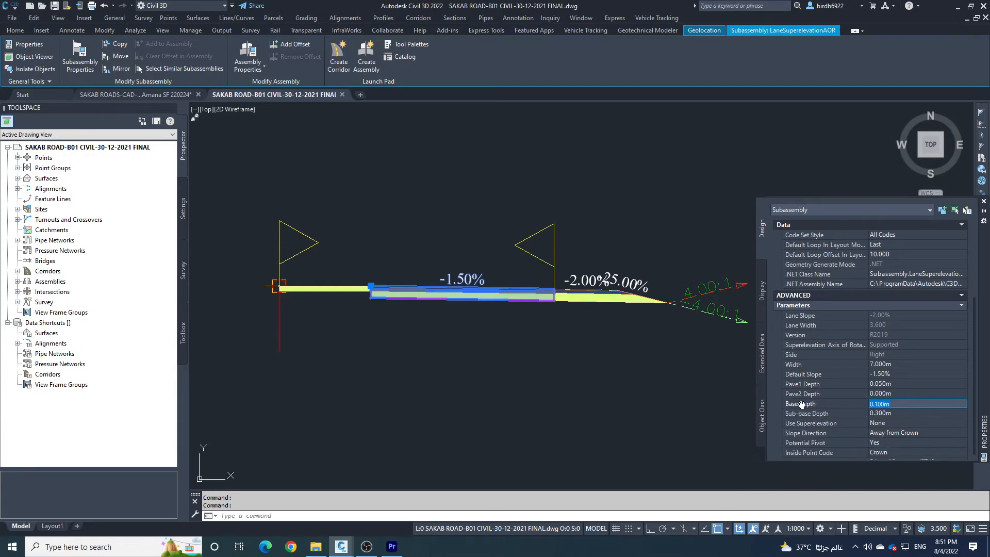
pyautogui.press('Tab')
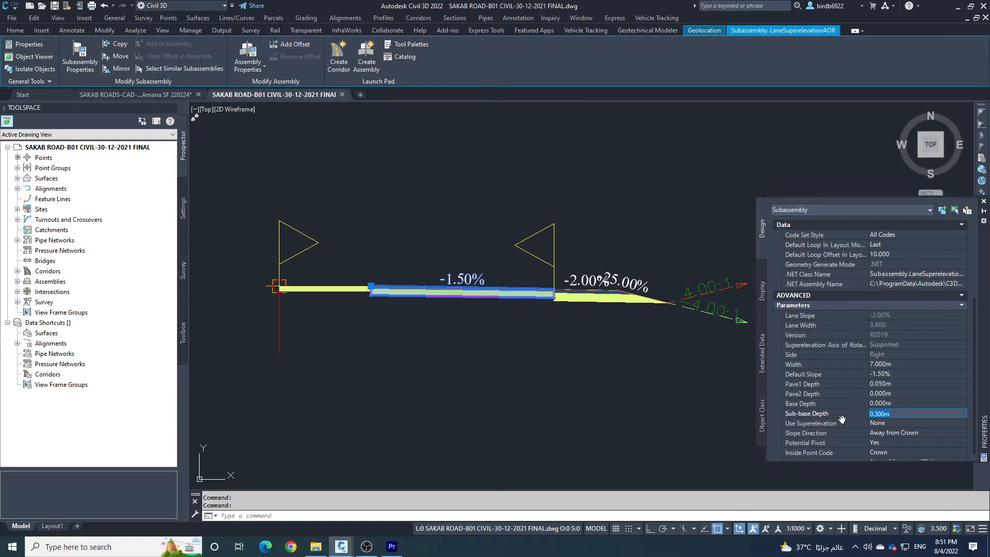
pyautogui.write('0.2')
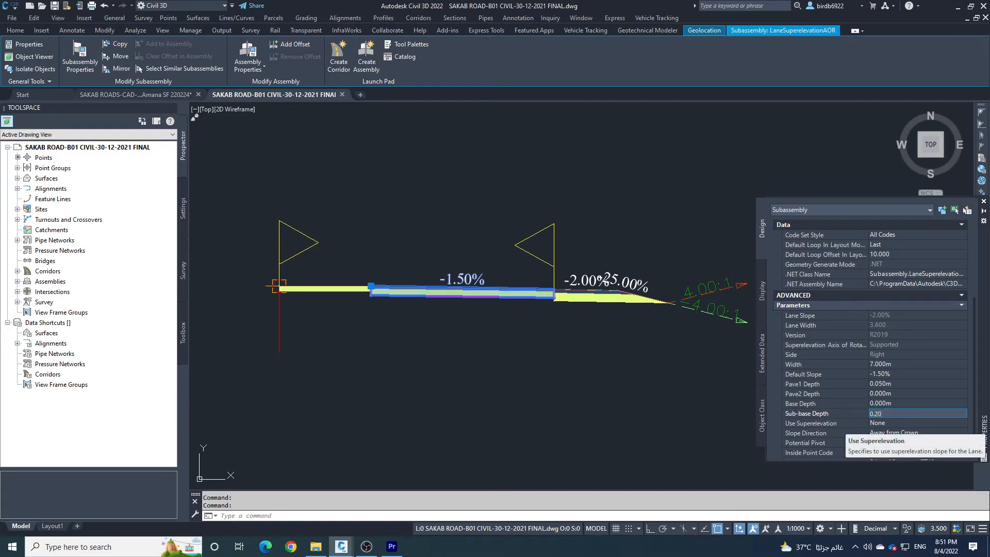
pyautogui.press('Return')
pyautogui.scroll(4, 470, 288)
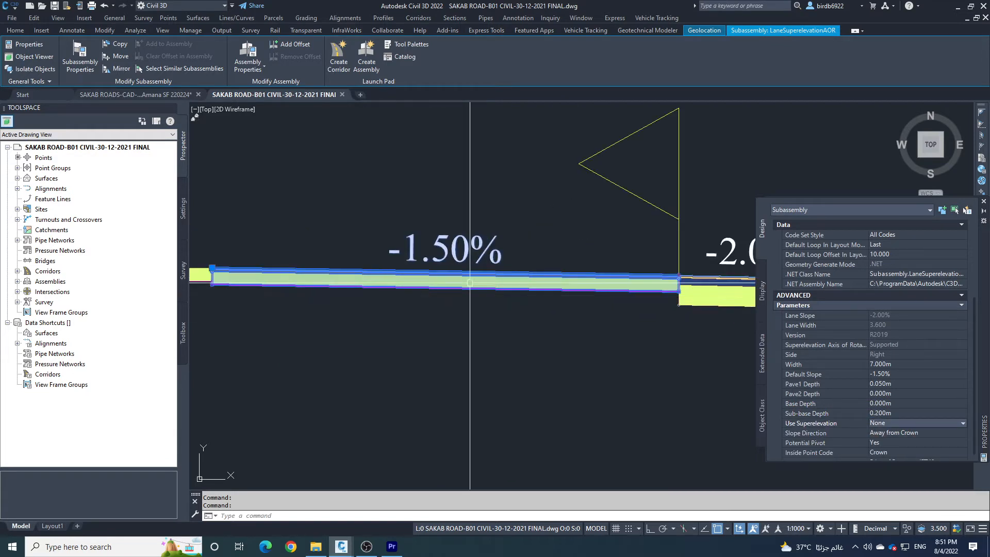
pyautogui.scroll(-3, 470, 283)
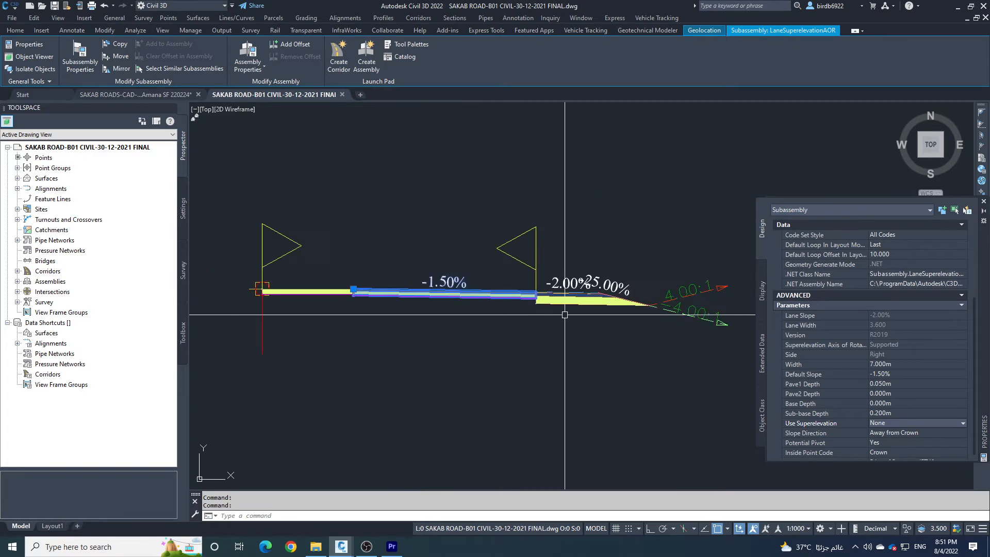
pyautogui.press('Escape')
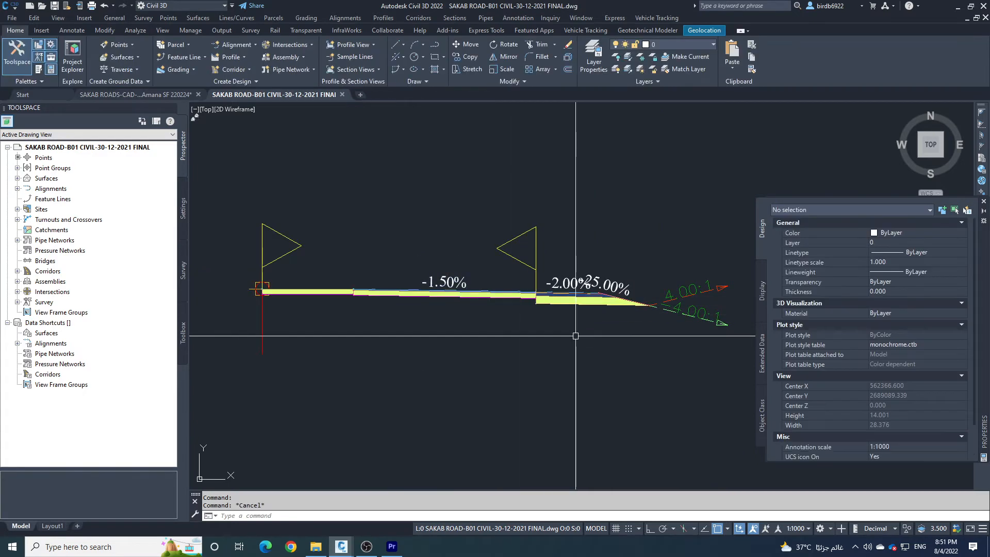
# Set the shoulder subassembly's width to 2 m and its shoulder slope to 1.5%
pyautogui.click(593, 298)
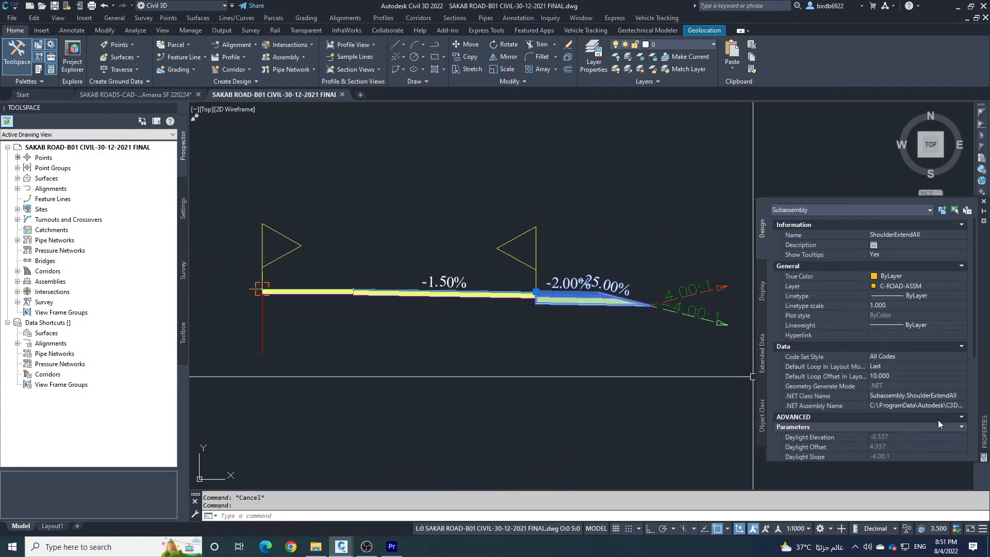
pyautogui.click(898, 394)
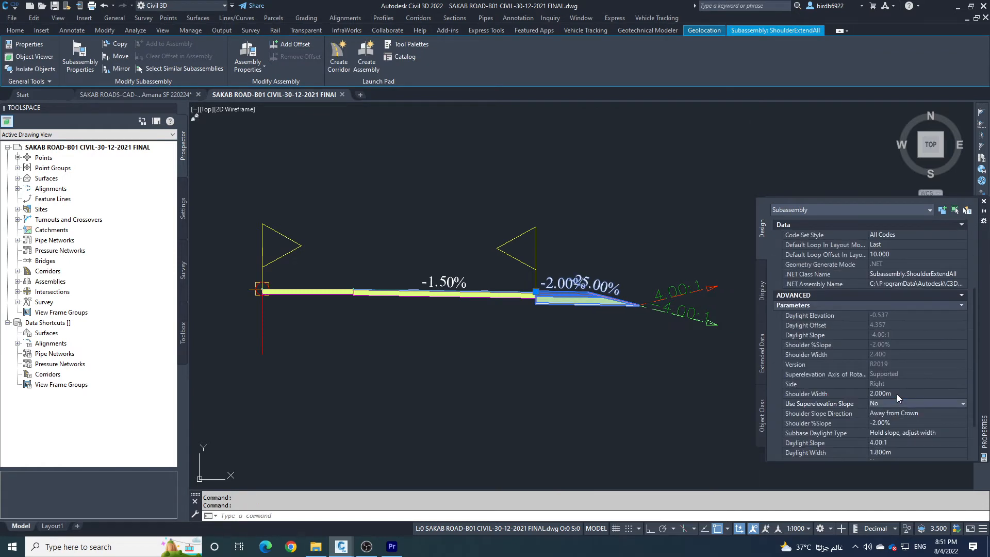
pyautogui.click(896, 422)
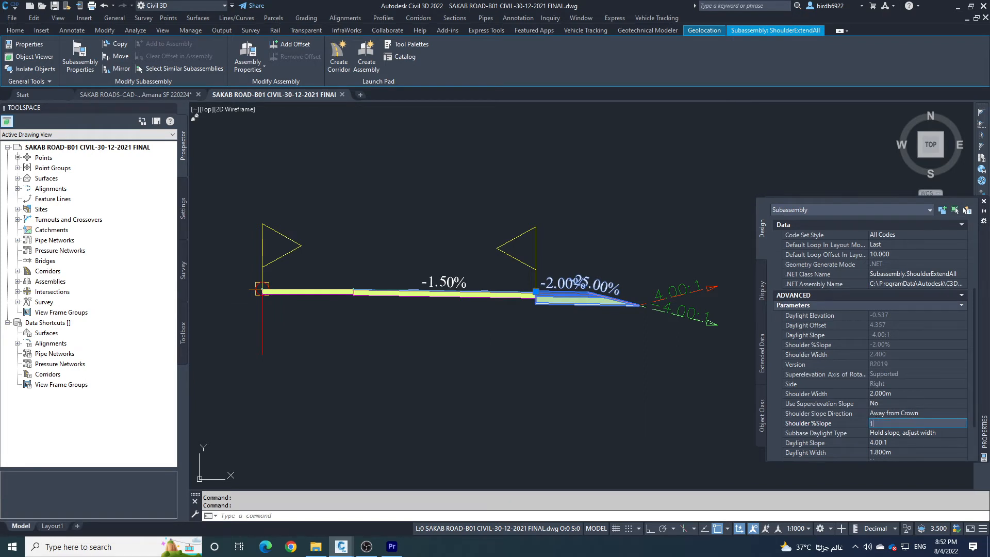
pyautogui.press('Tab')
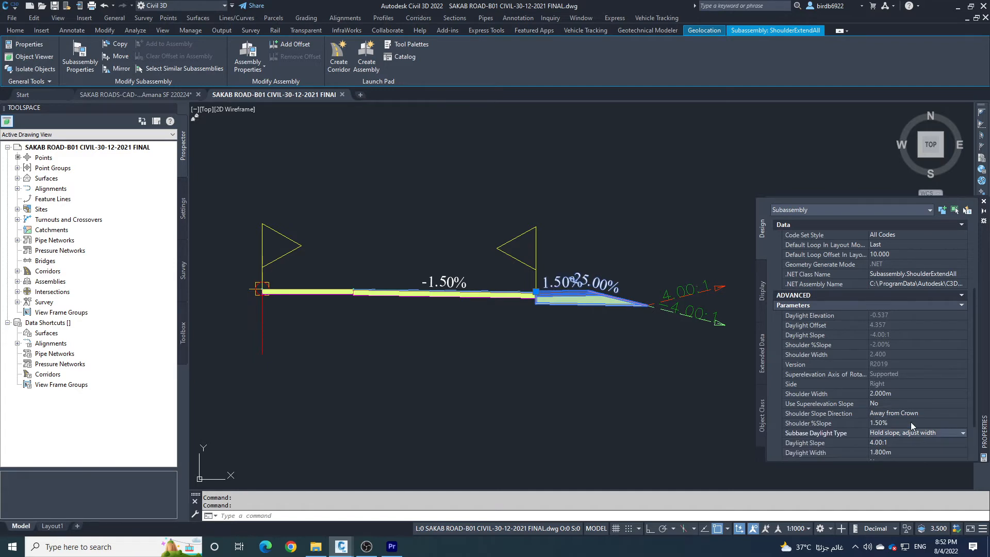
# Set the shoulder's daylight slope to 3:1 and its sub-base slope to 1.5%
pyautogui.click(884, 443)
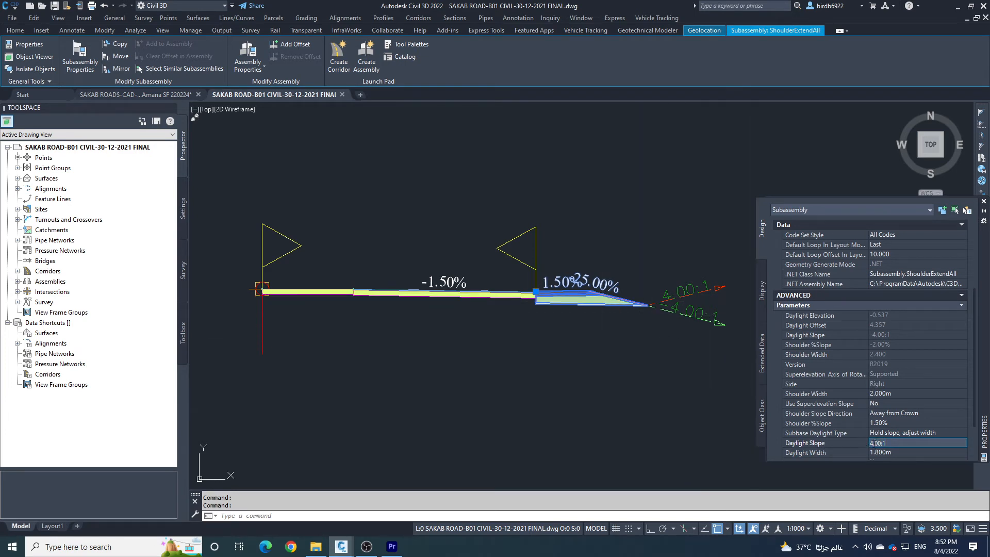
pyautogui.press('BackSpace')
pyautogui.write('3')
pyautogui.click(916, 453)
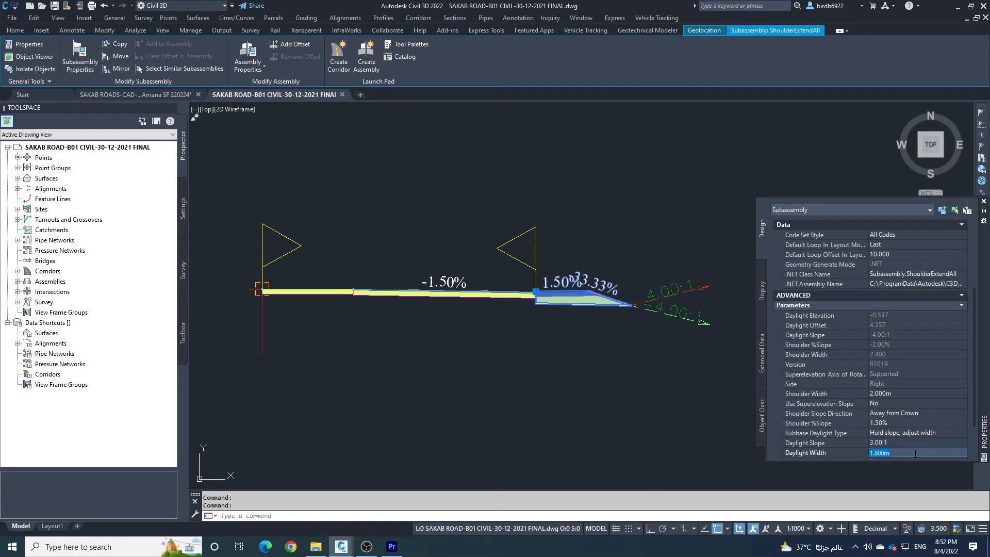
pyautogui.scroll(-3, 907, 449)
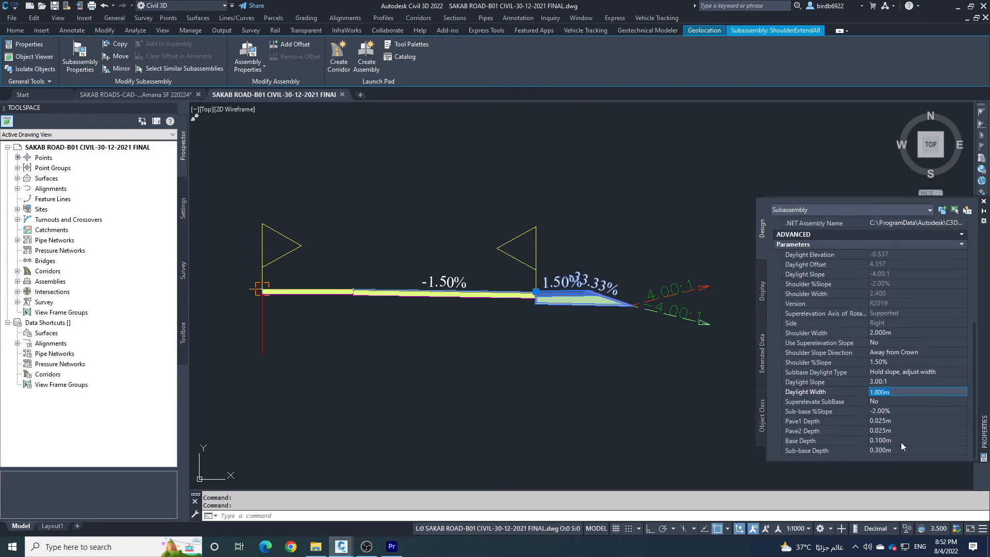
pyautogui.click(895, 411)
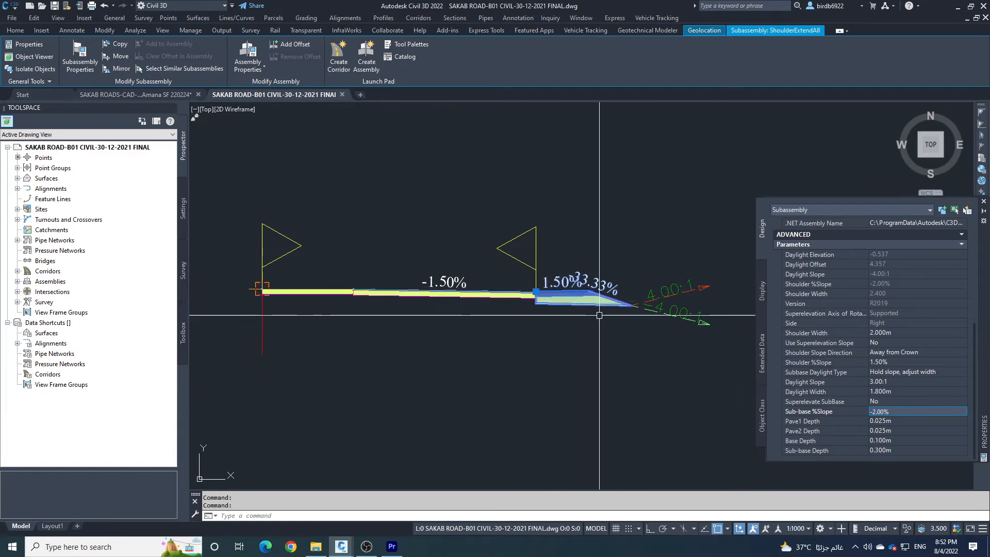
pyautogui.moveTo(896, 411); pyautogui.dragTo(871, 411)
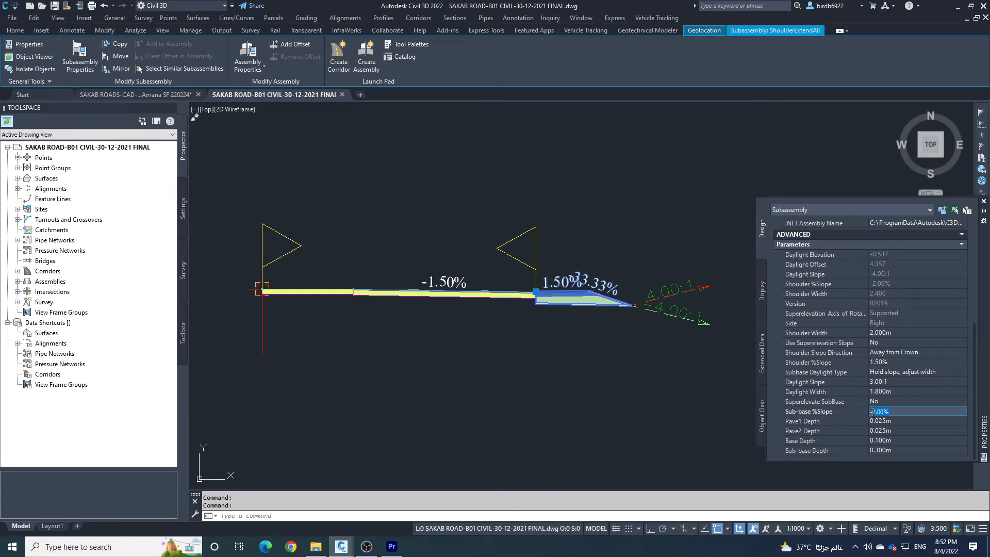
pyautogui.write('1.5')
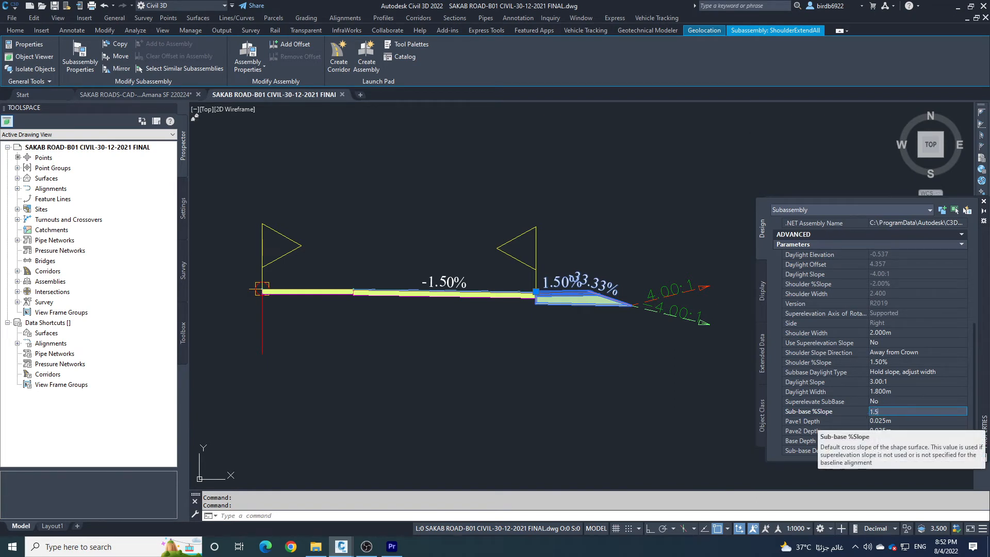
pyautogui.press('Return')
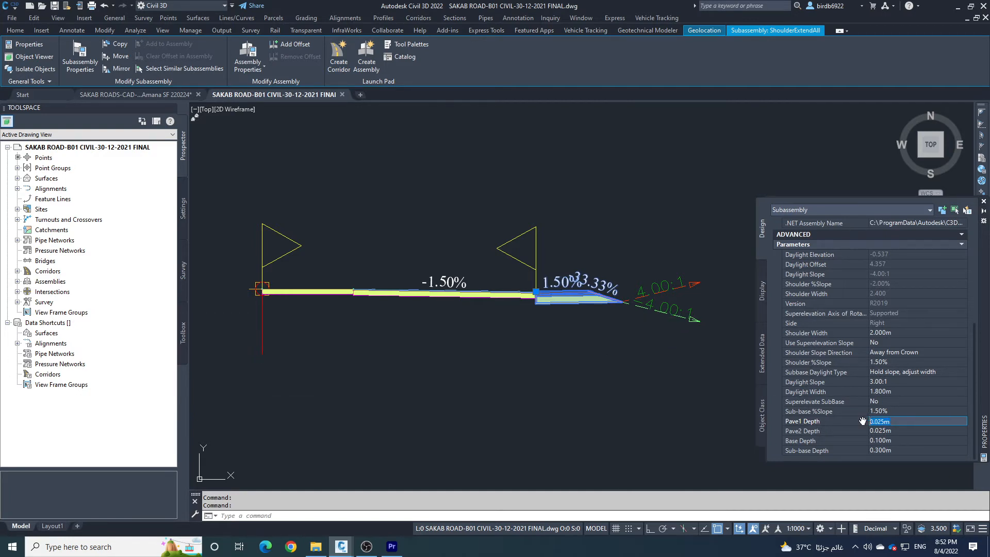
# Set the shoulder's Pave1, Pave2 and base depths to 0 and its sub-base depth to 0.2 m, then deselect it
pyautogui.write('0')
pyautogui.press('Return')
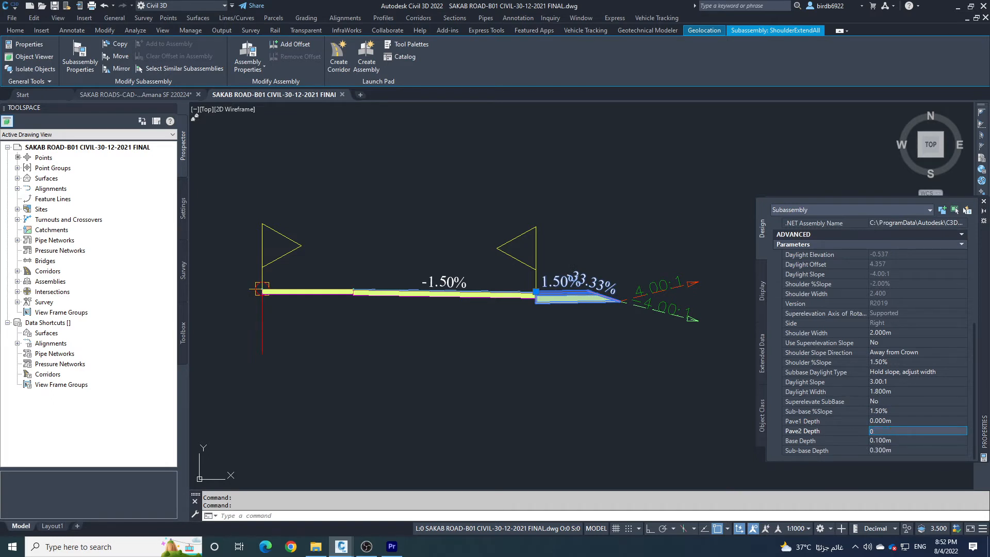
pyautogui.press('Return')
pyautogui.write('0')
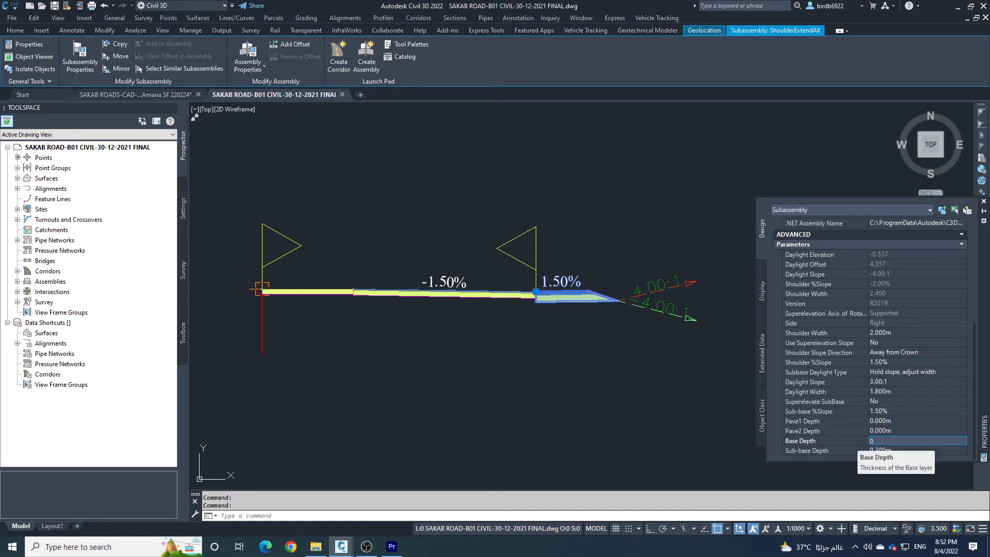
pyautogui.press('Return')
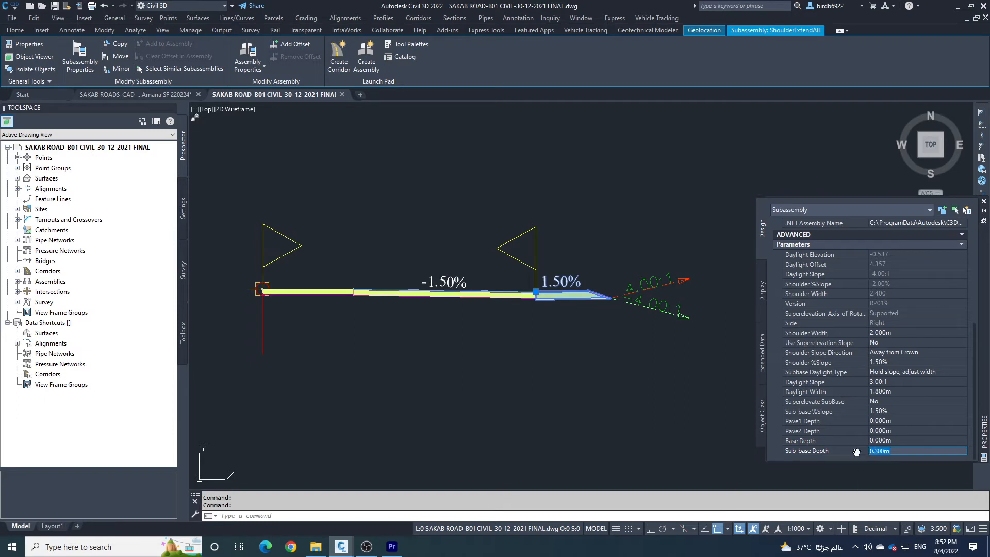
pyautogui.write('0')
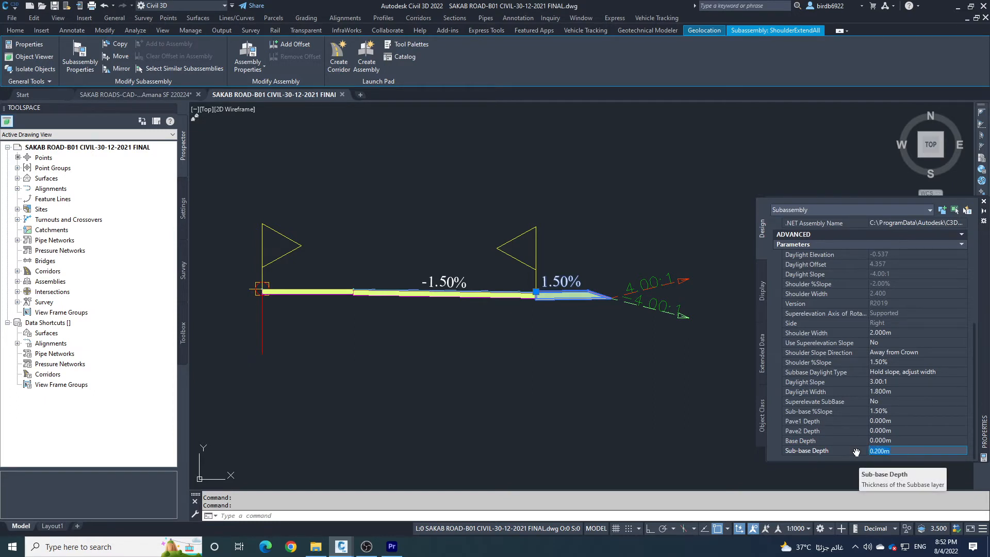
pyautogui.scroll(2, 611, 317)
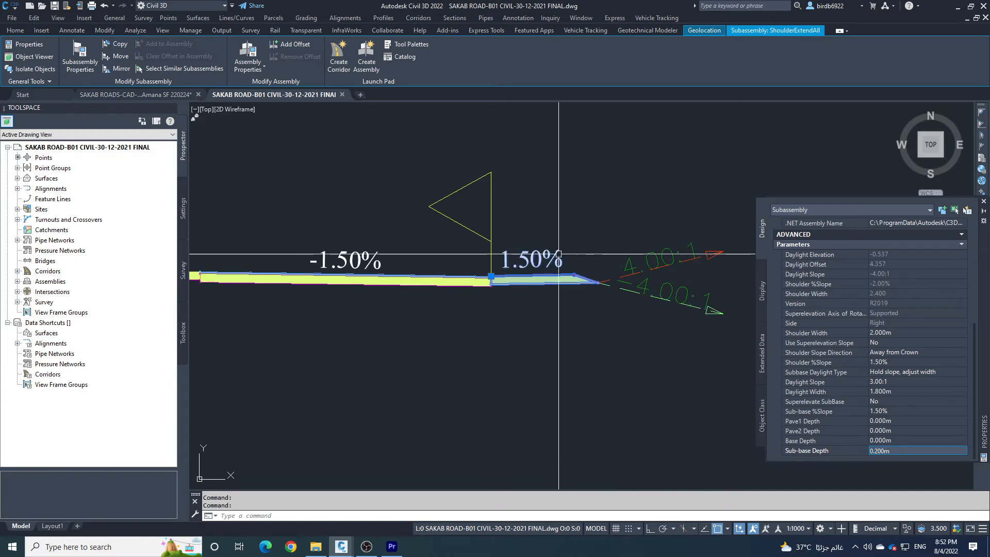
pyautogui.scroll(-2, 558, 253)
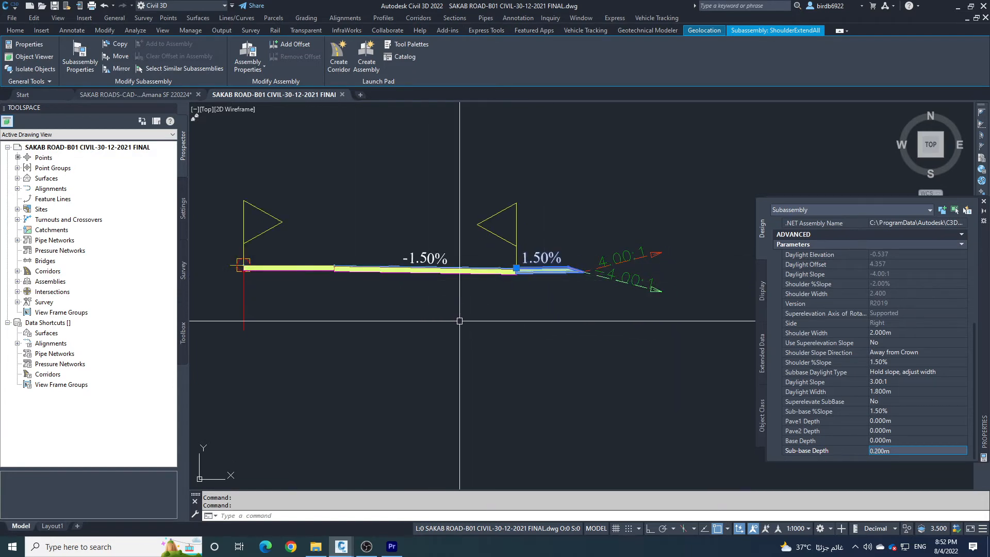
pyautogui.press('Escape')
pyautogui.press('Escape')
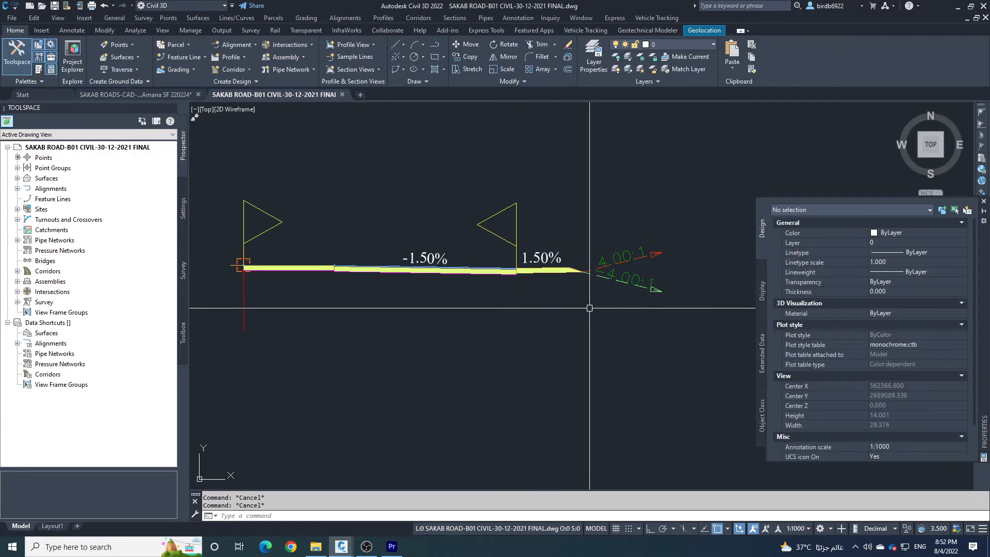
# Set the cut slope of the daylight subassembly at the shoulder's outer edge to 2:1
pyautogui.click(638, 288)
pyautogui.scroll(-3, 876, 423)
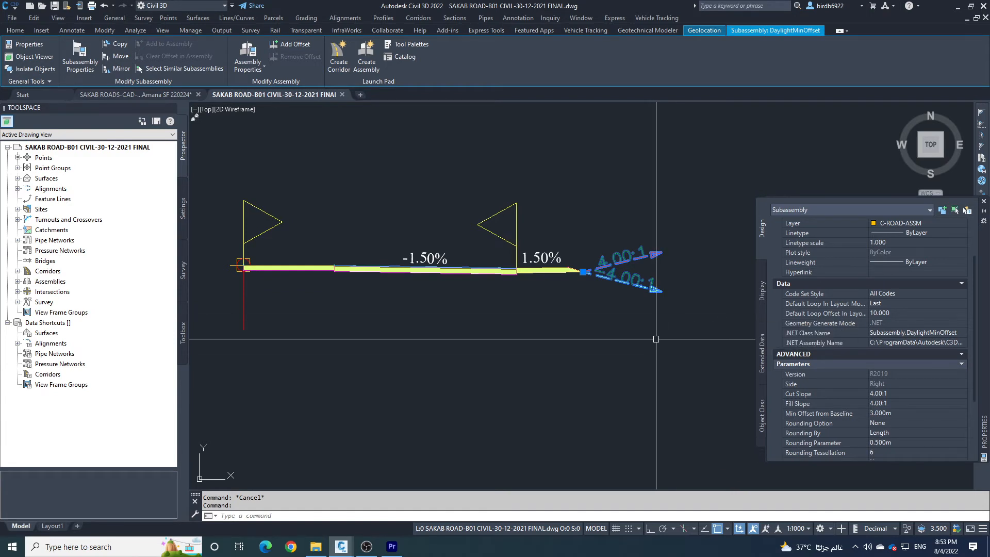
pyautogui.scroll(4, 630, 259)
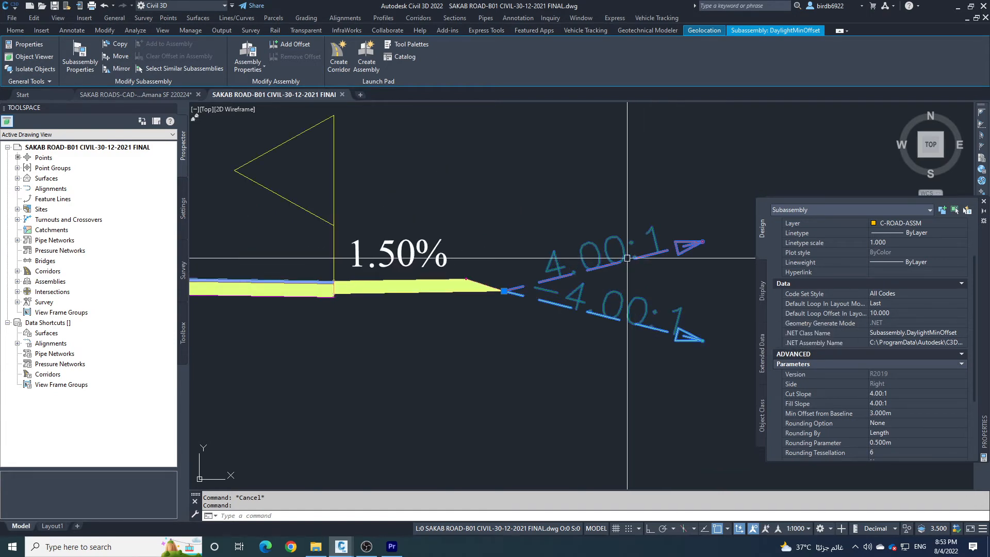
pyautogui.scroll(-2, 627, 258)
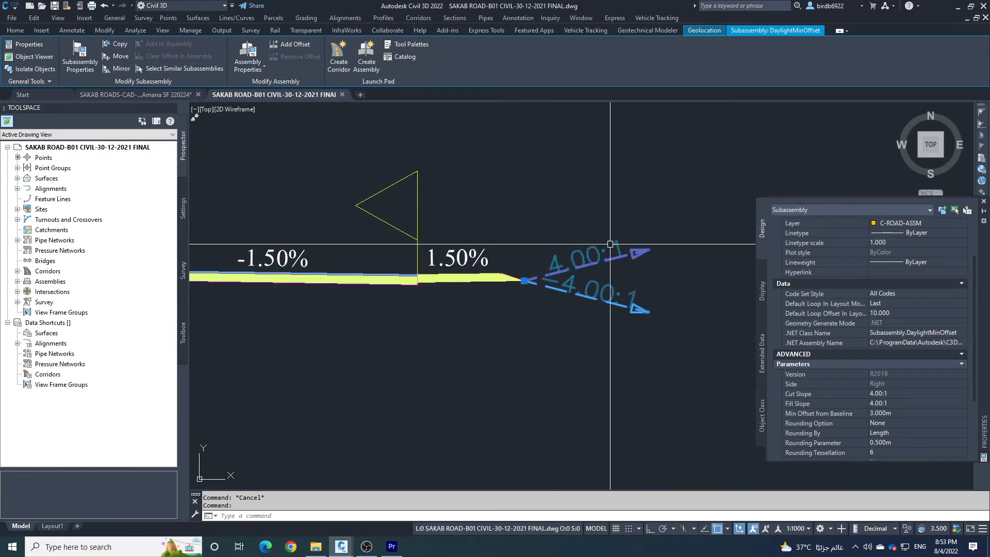
pyautogui.click(907, 395)
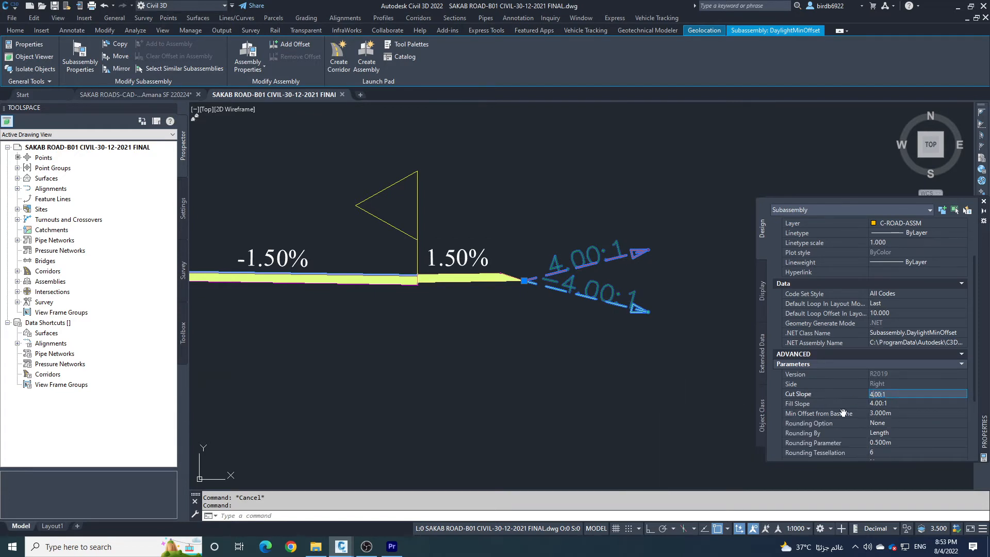
pyautogui.press('Home')
pyautogui.press('Delete')
pyautogui.write('2')
pyautogui.press('Tab')
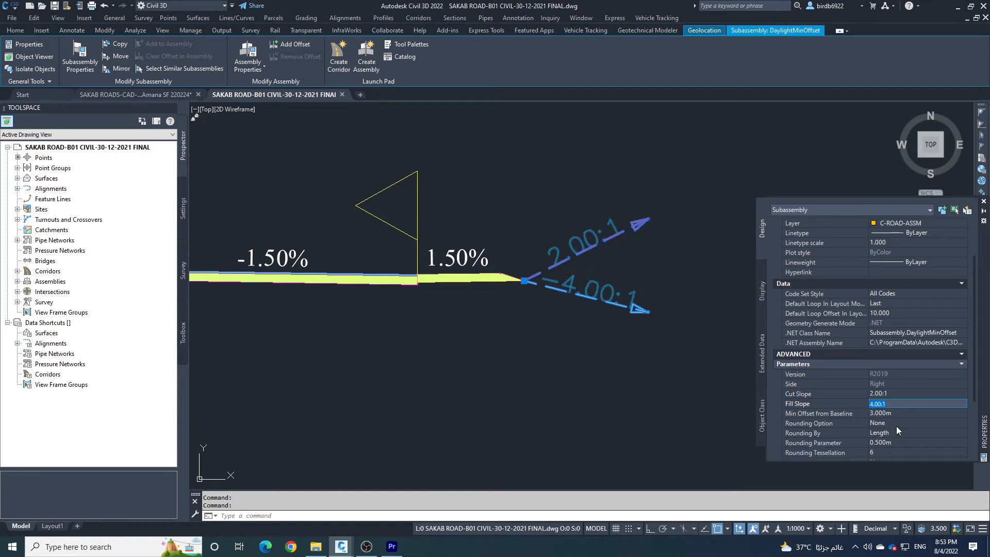
# Set the daylight subassembly's fill slope to 3:1
pyautogui.click(890, 405)
pyautogui.press('Home')
pyautogui.press('Delete')
pyautogui.write('3')
pyautogui.press('Tab')
pyautogui.scroll(-3, 908, 433)
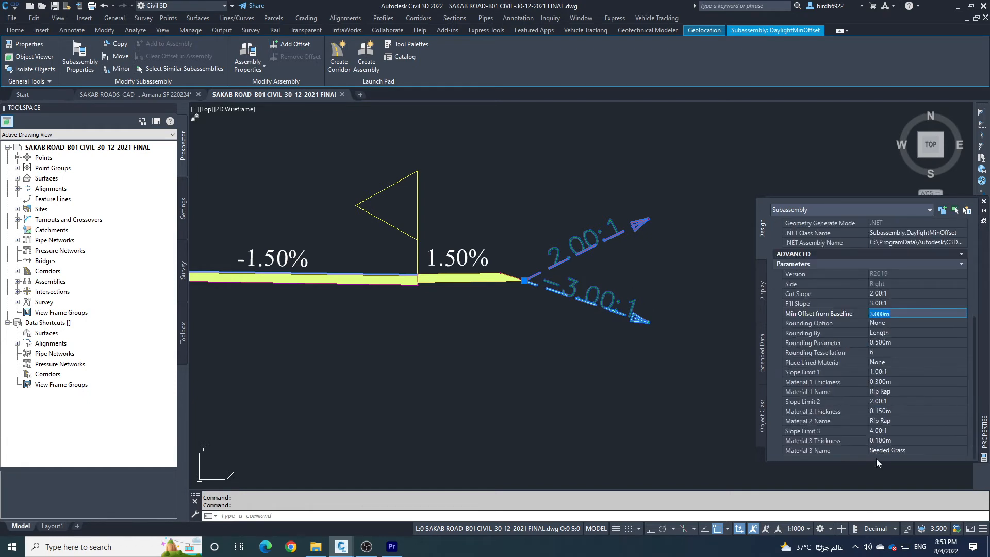
# Close the object properties and deselect the daylight subassembly
pyautogui.click(984, 203)
pyautogui.scroll(-4, 693, 313)
pyautogui.scroll(2, 631, 323)
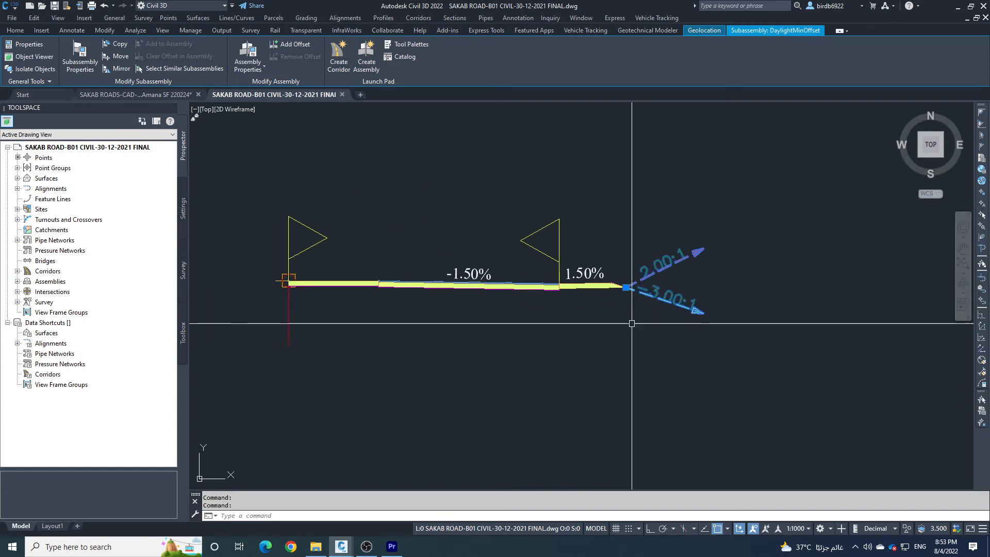
pyautogui.press('Escape')
pyautogui.press('Escape')
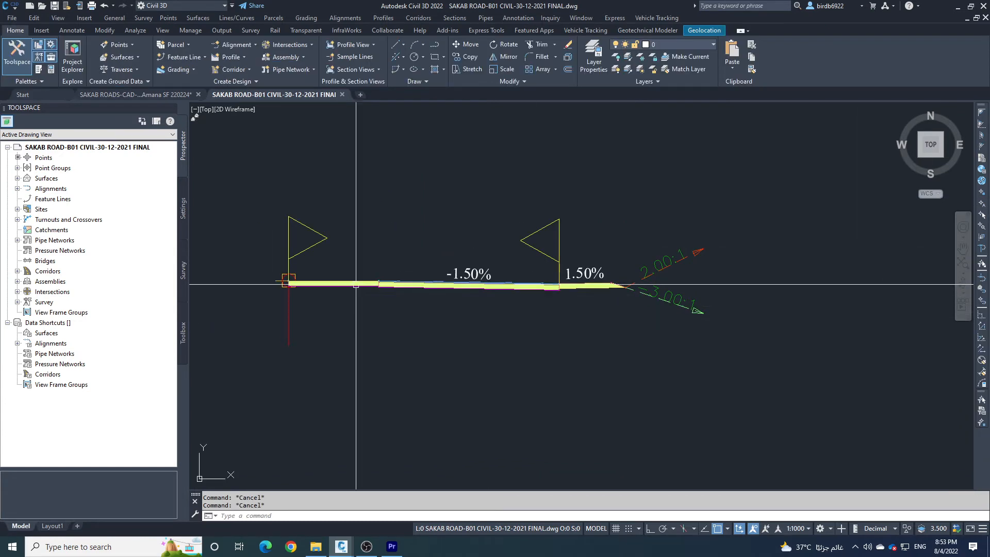
pyautogui.moveTo(525, 289); pyautogui.dragTo(686, 292, button='middle')
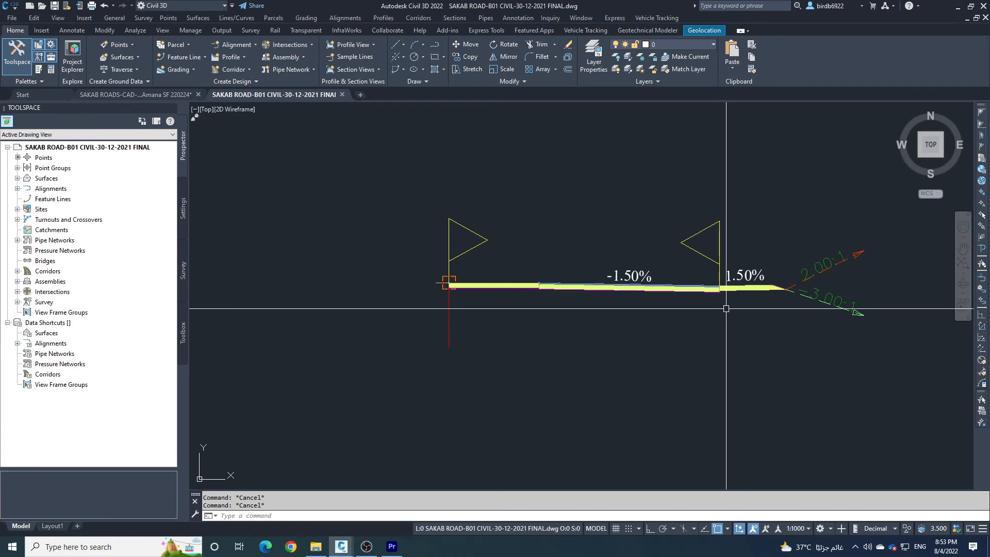
# Open the All Codes code set style for editing from the assembly properties of the selected lane subassembly
pyautogui.scroll(6, 754, 286)
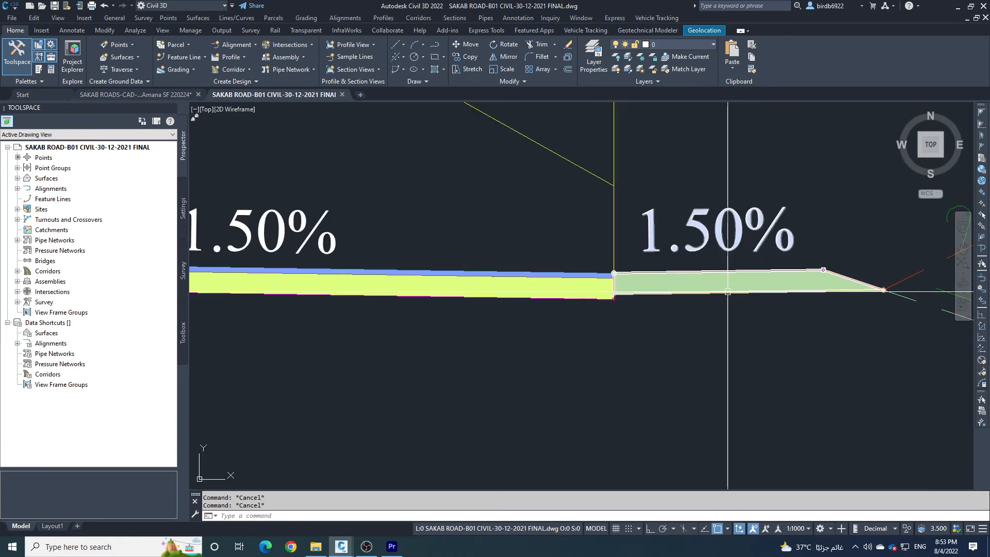
pyautogui.scroll(-4, 759, 300)
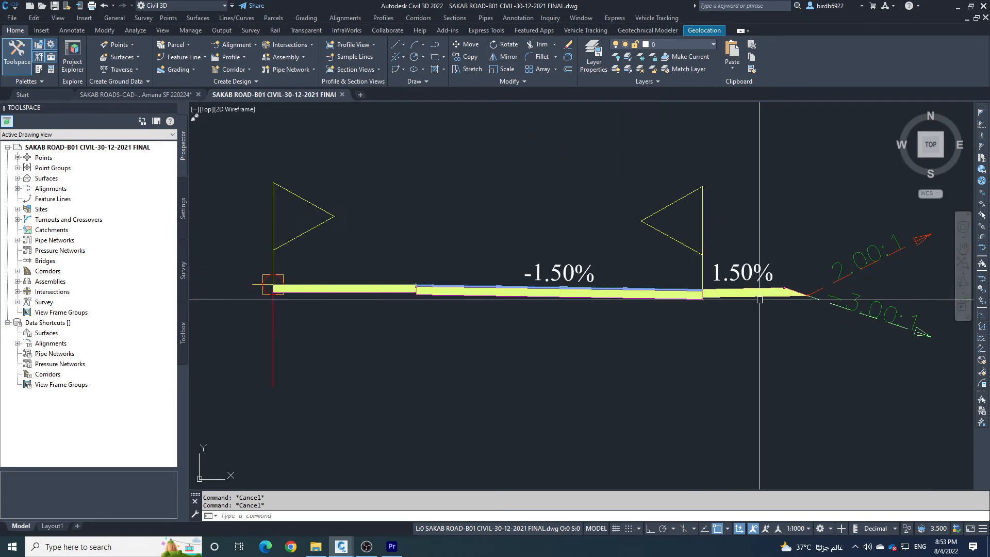
pyautogui.moveTo(593, 303); pyautogui.dragTo(640, 303, button='middle')
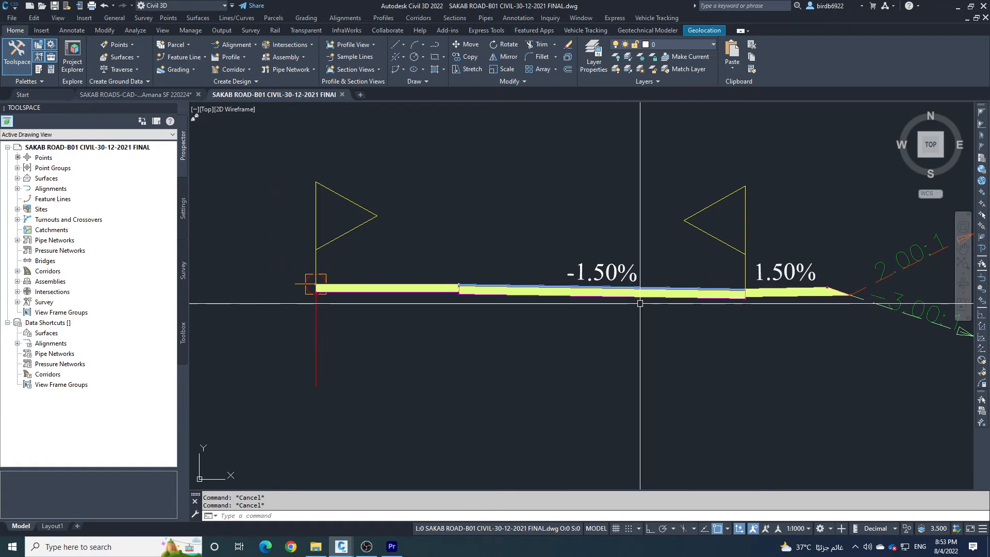
pyautogui.click(640, 292)
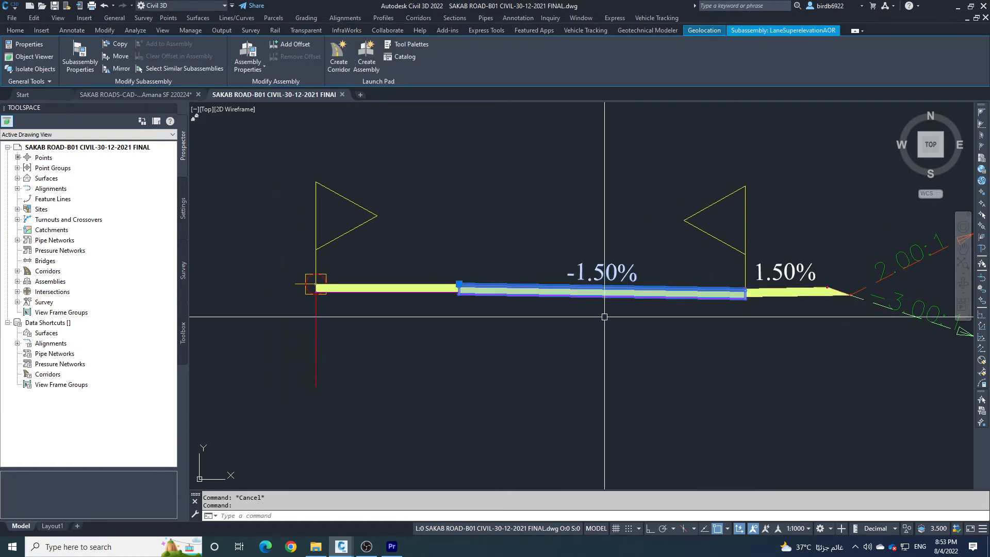
pyautogui.rightClick(427, 156)
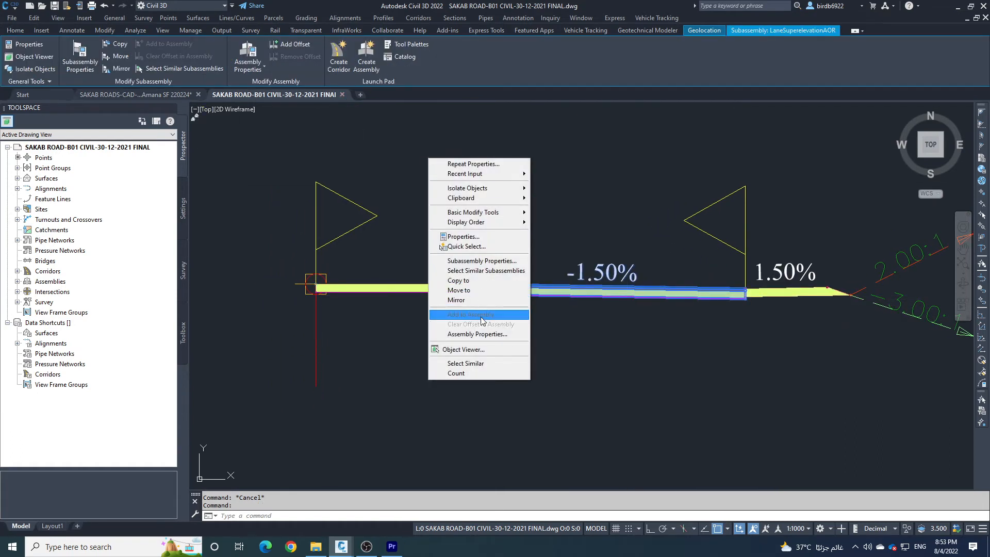
pyautogui.click(481, 335)
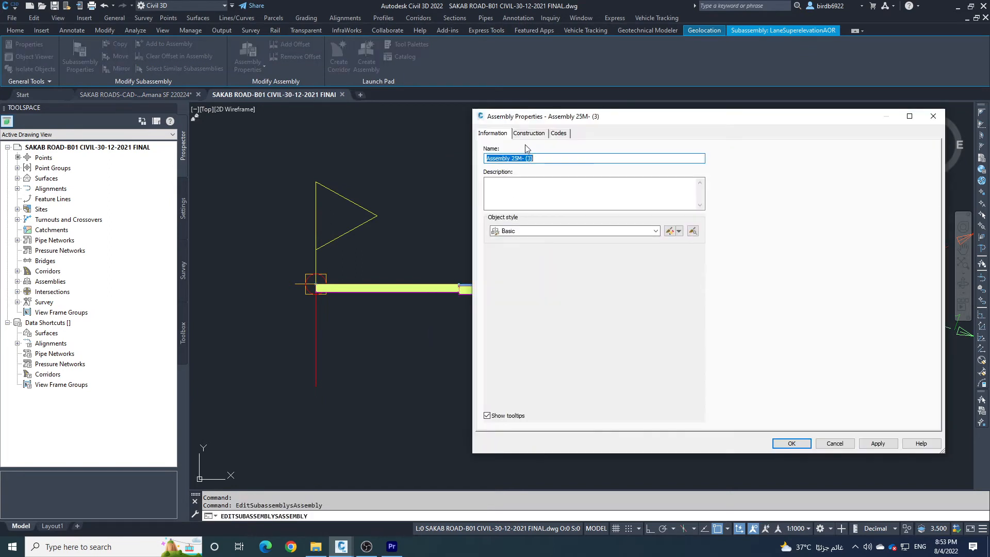
pyautogui.click(558, 133)
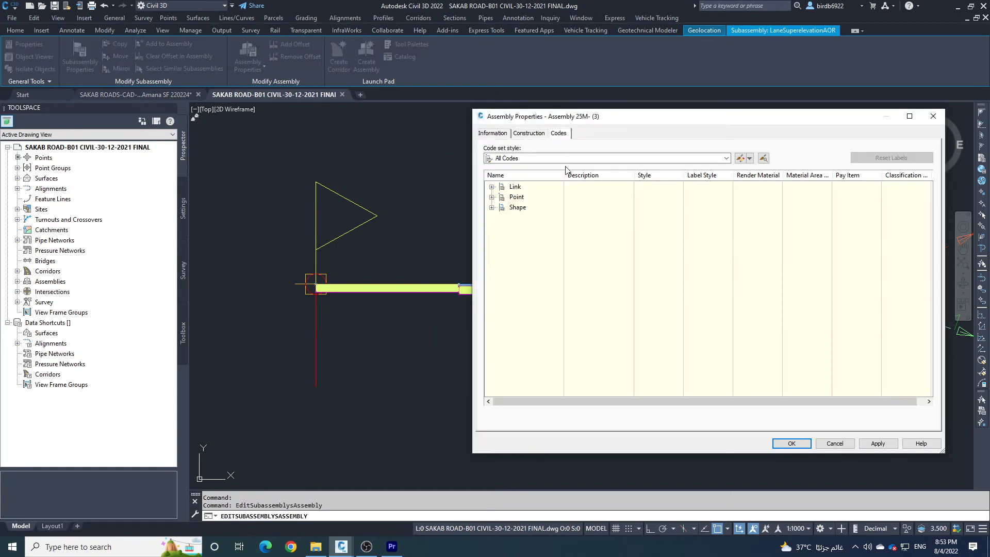
pyautogui.click(740, 157)
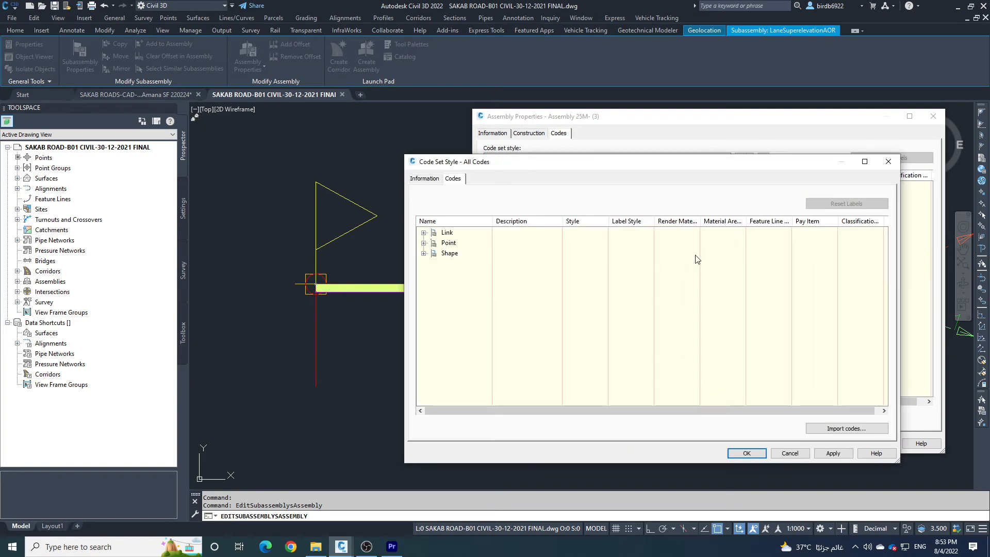
# Open the hatch pattern settings of the Pave1 shape style's area fill for the Section view direction
pyautogui.click(424, 253)
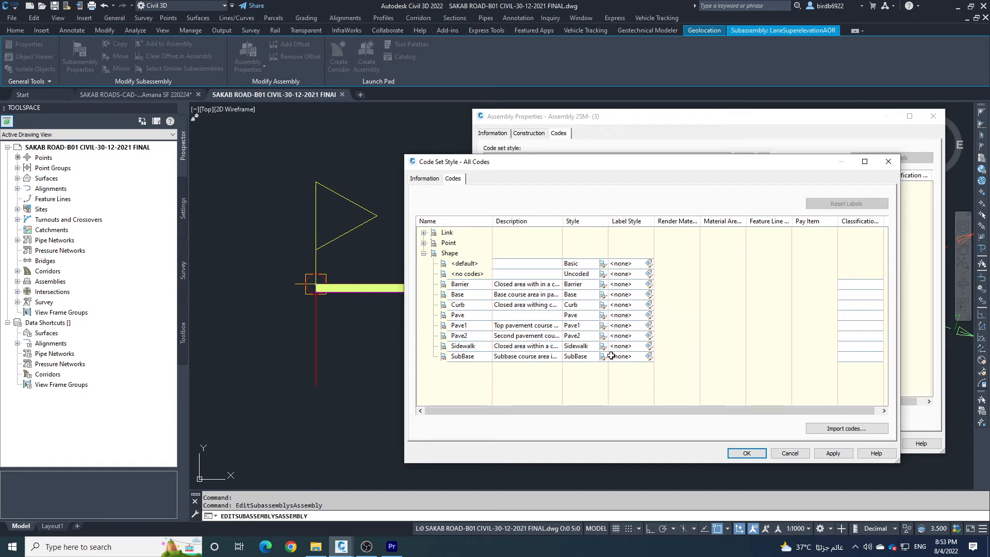
pyautogui.click(603, 325)
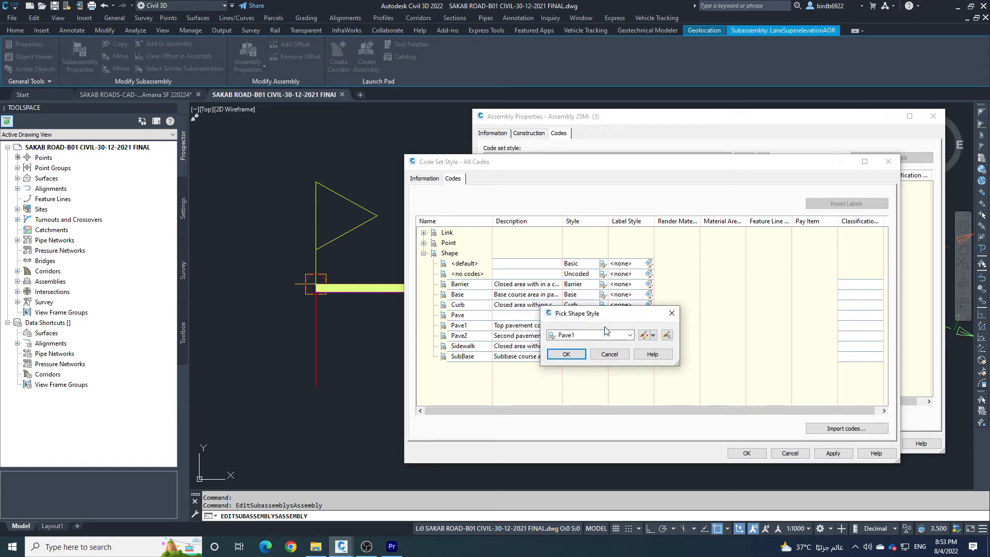
pyautogui.click(644, 336)
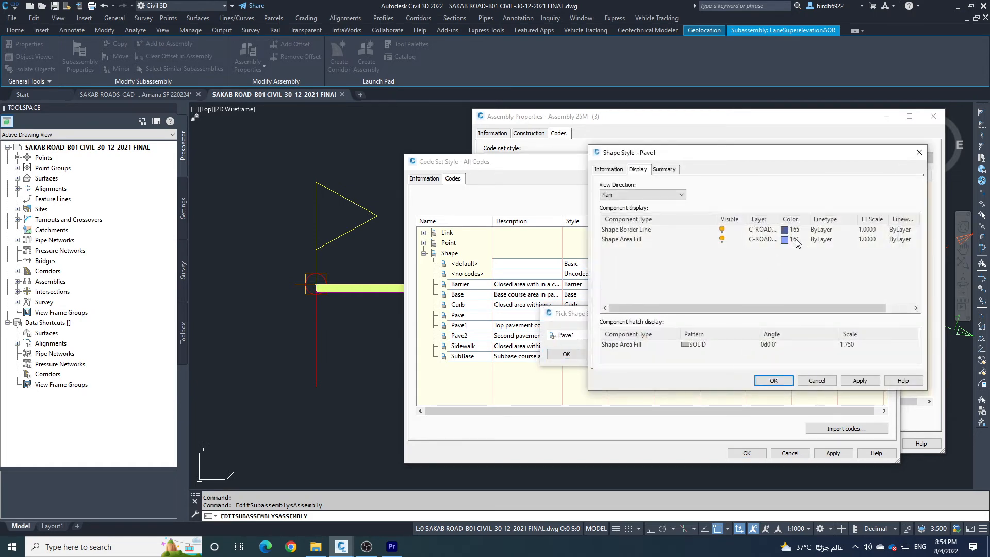
pyautogui.click(663, 195)
pyautogui.click(623, 229)
pyautogui.click(693, 348)
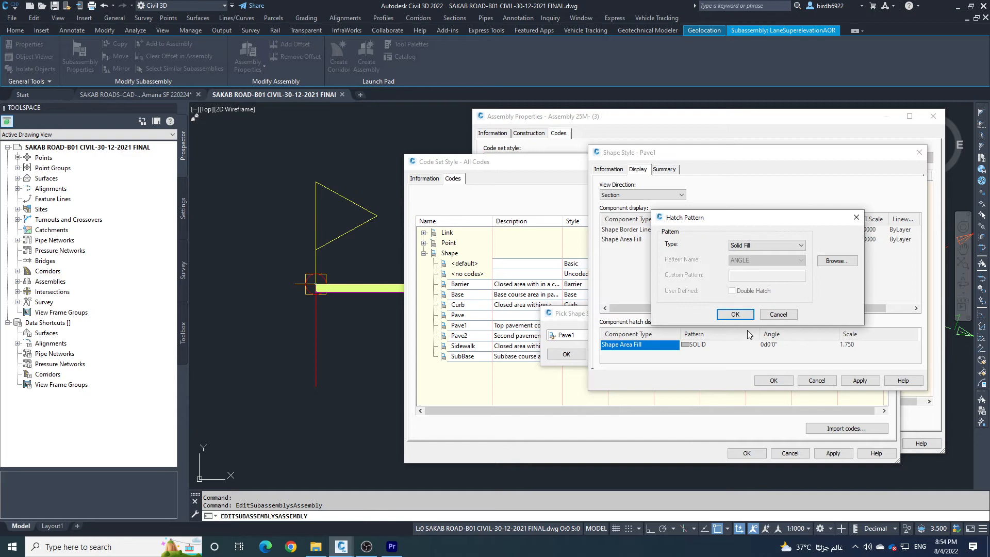
# Browse the ANSI, ISO, predefined and custom hatch patterns available for the Pave1 area fill, then cancel the pattern selection
pyautogui.click(776, 246)
pyautogui.click(833, 262)
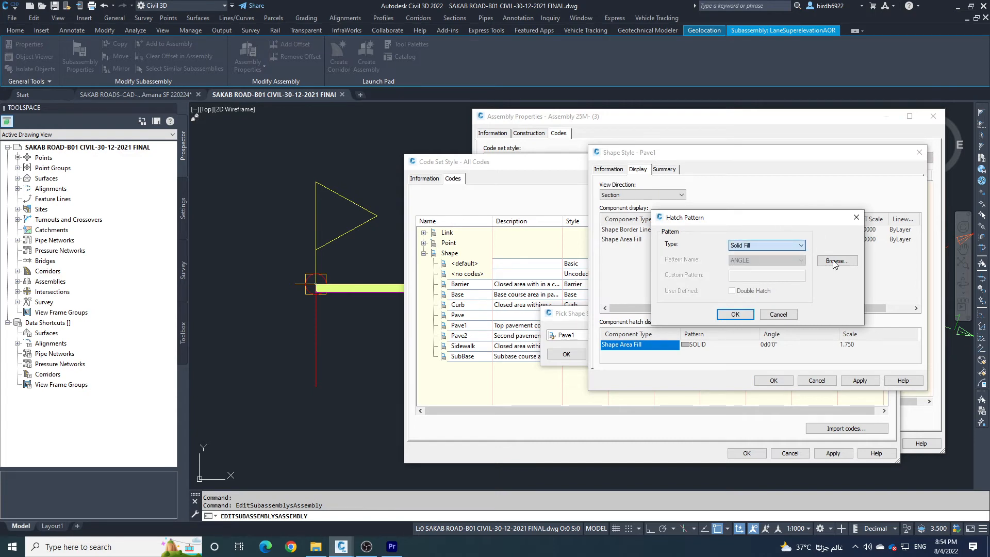
pyautogui.click(834, 262)
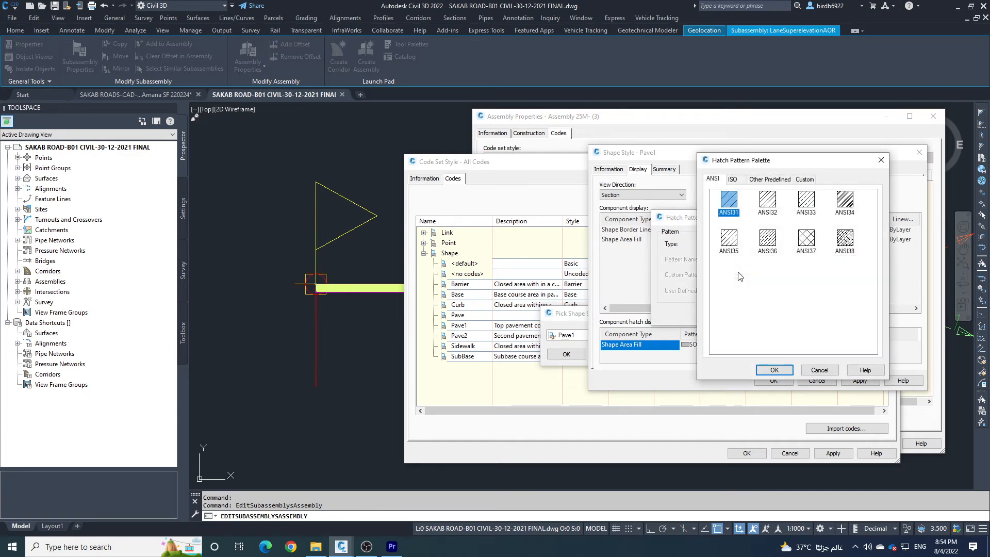
pyautogui.click(768, 179)
pyautogui.click(805, 179)
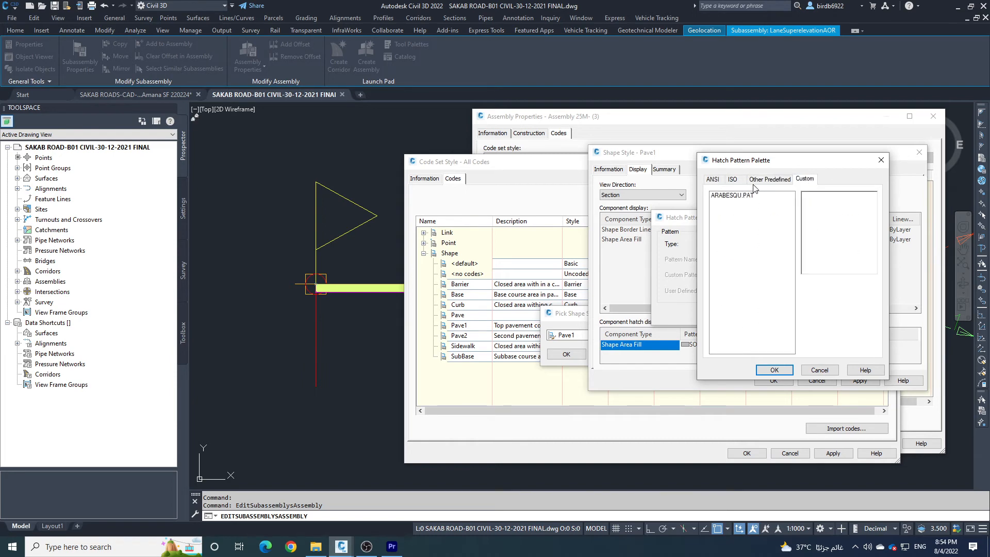
pyautogui.click(733, 179)
pyautogui.click(714, 179)
pyautogui.click(886, 164)
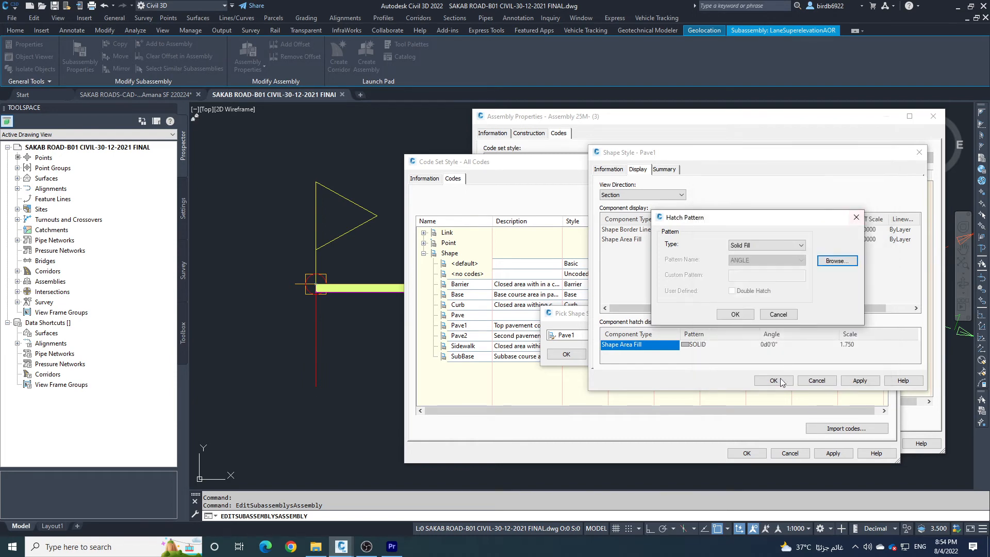
pyautogui.click(777, 316)
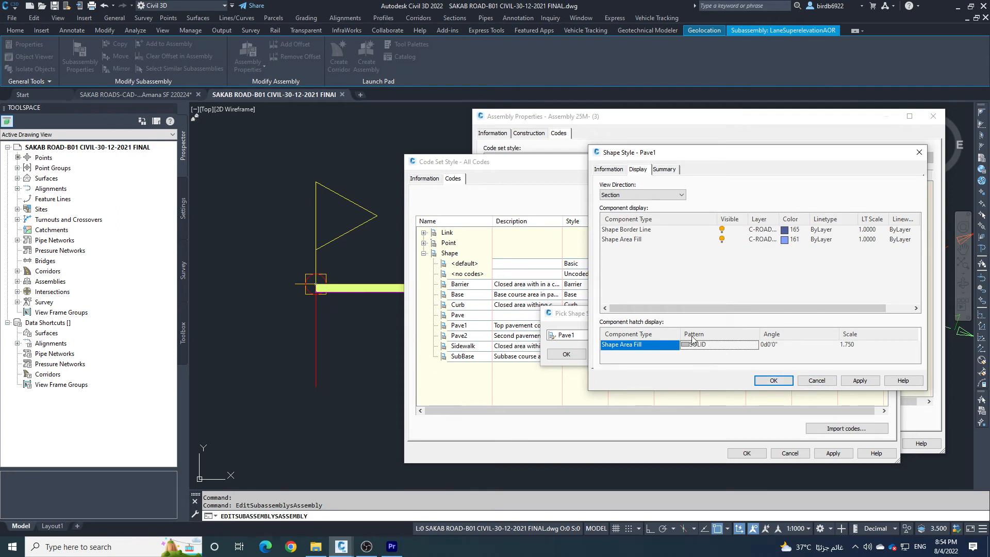
# Cancel out of the Pave1 shape style and the code set style, and close the assembly properties
pyautogui.click(817, 381)
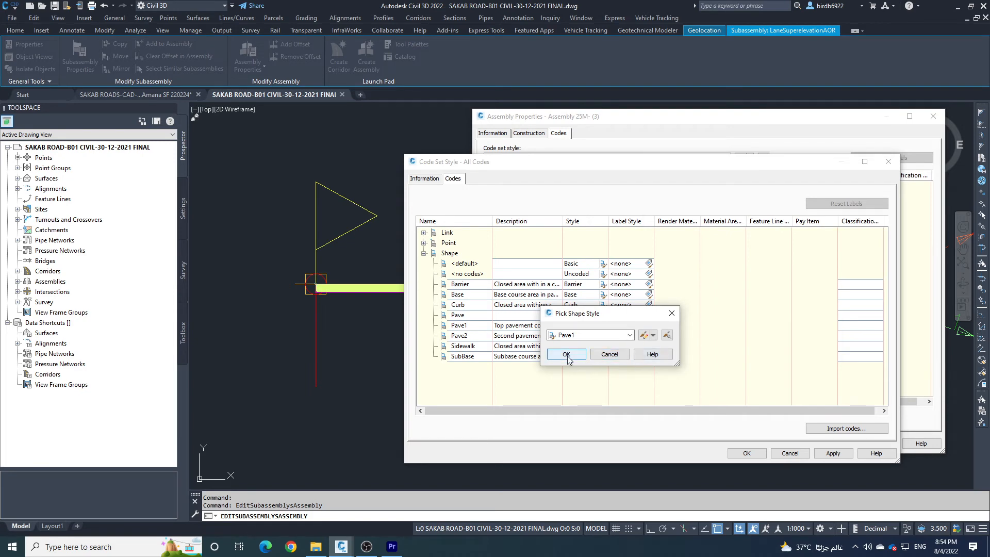
pyautogui.click(599, 357)
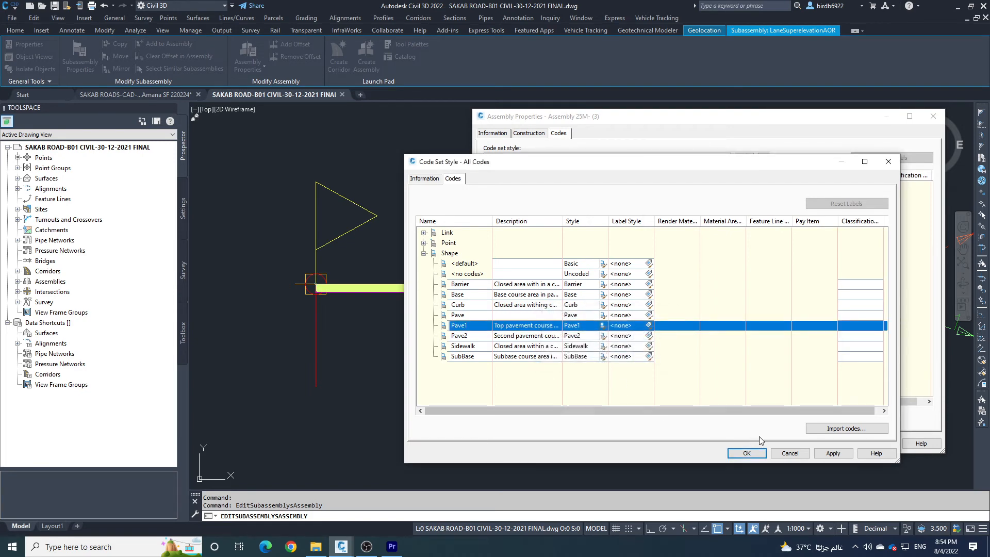
pyautogui.click(788, 454)
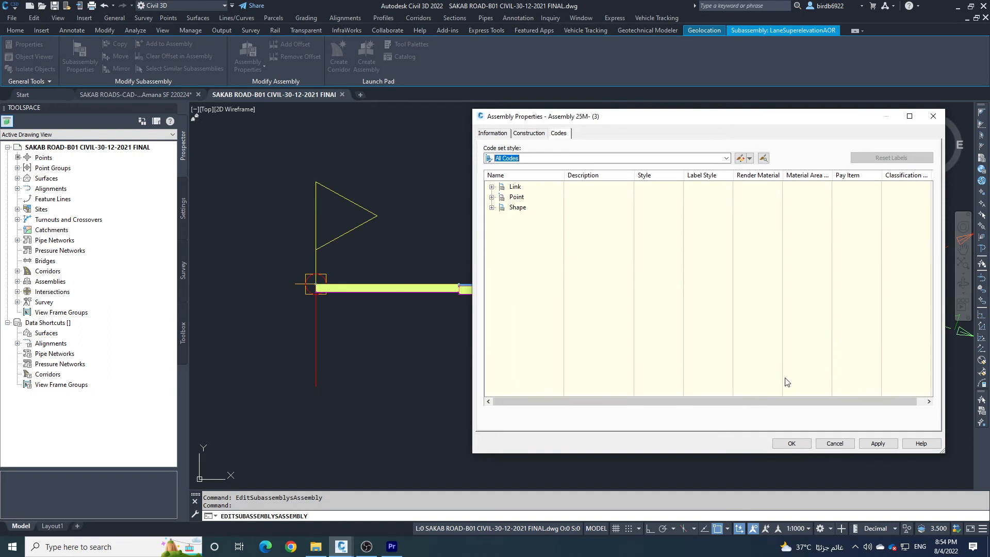
pyautogui.click(798, 446)
# Mirror the daylight, shoulder, lane and median subassemblies to the assembly's other side about its central marker point, then deselect them
pyautogui.scroll(-3, 530, 307)
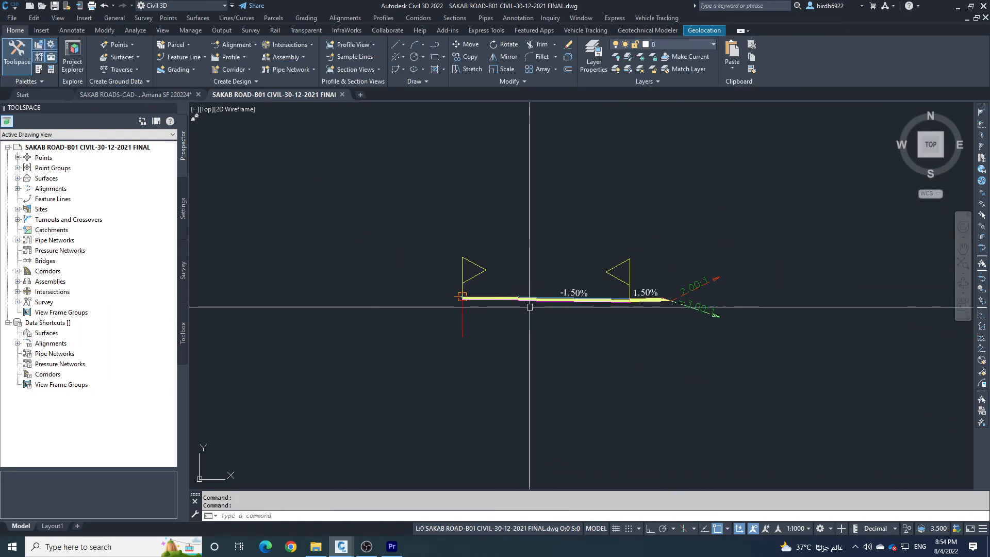
pyautogui.scroll(4, 529, 307)
pyautogui.scroll(-2, 356, 303)
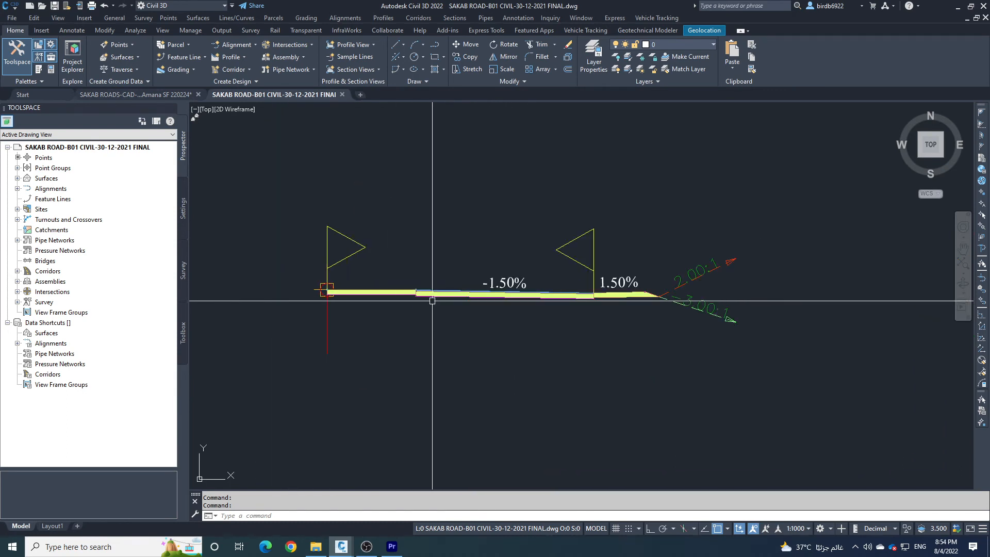
pyautogui.moveTo(432, 301); pyautogui.dragTo(556, 314, button='middle')
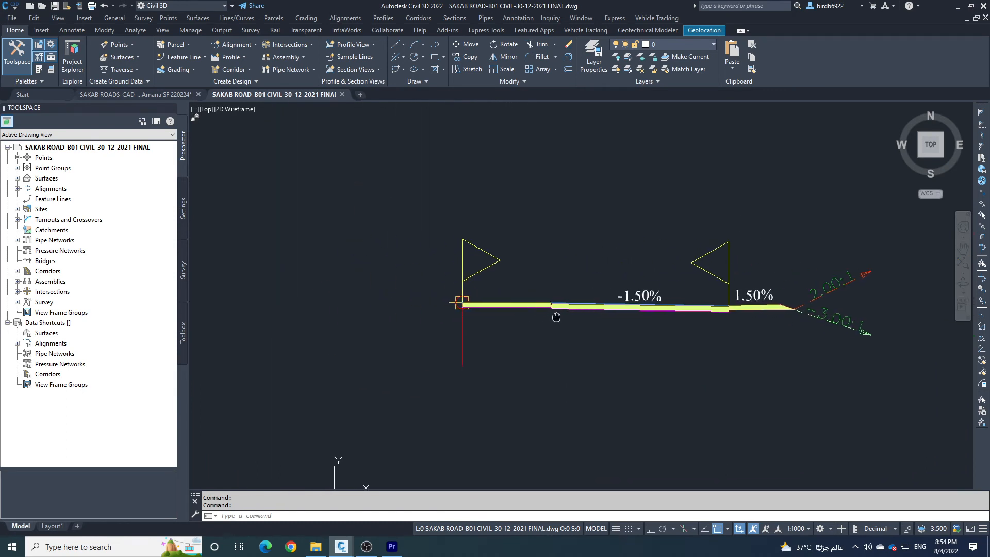
pyautogui.click(797, 311)
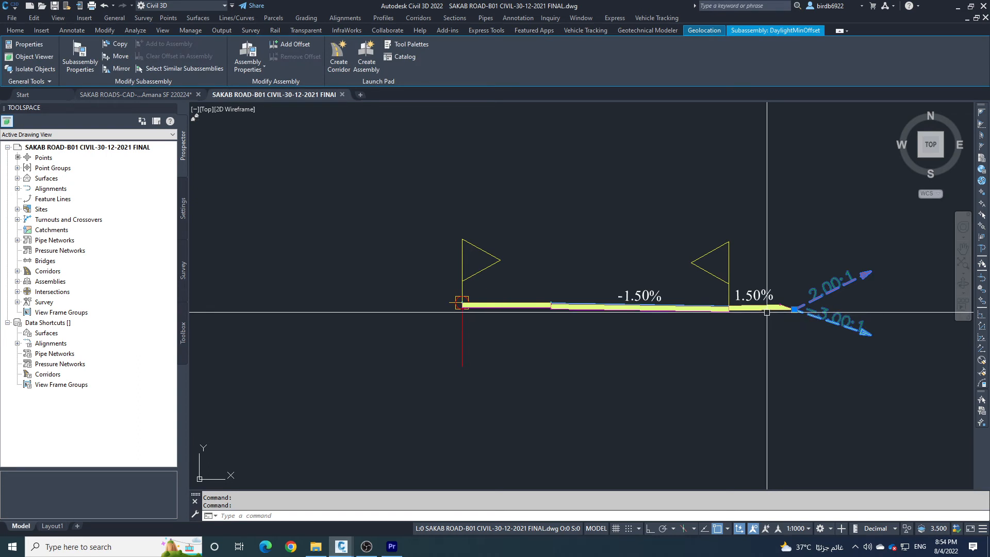
pyautogui.click(711, 308)
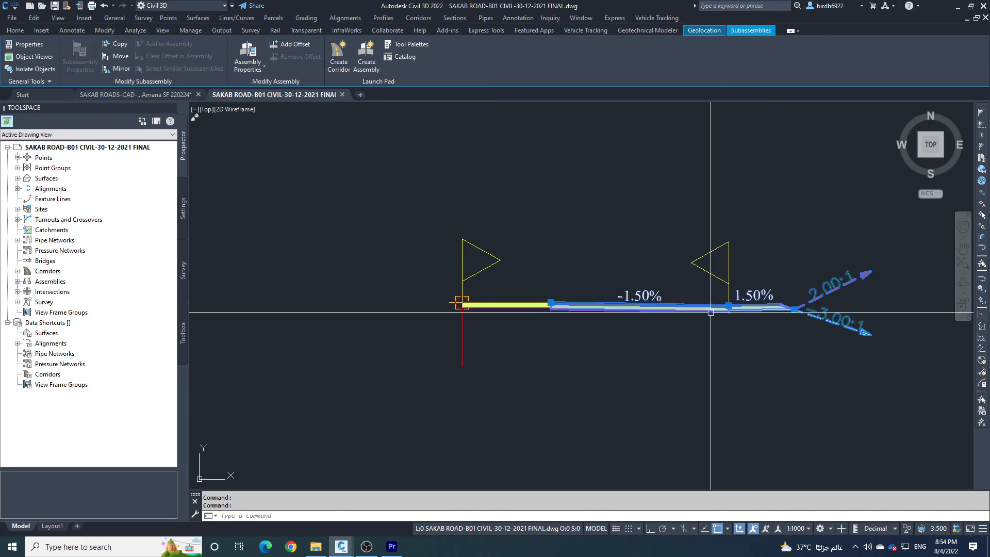
pyautogui.click(506, 305)
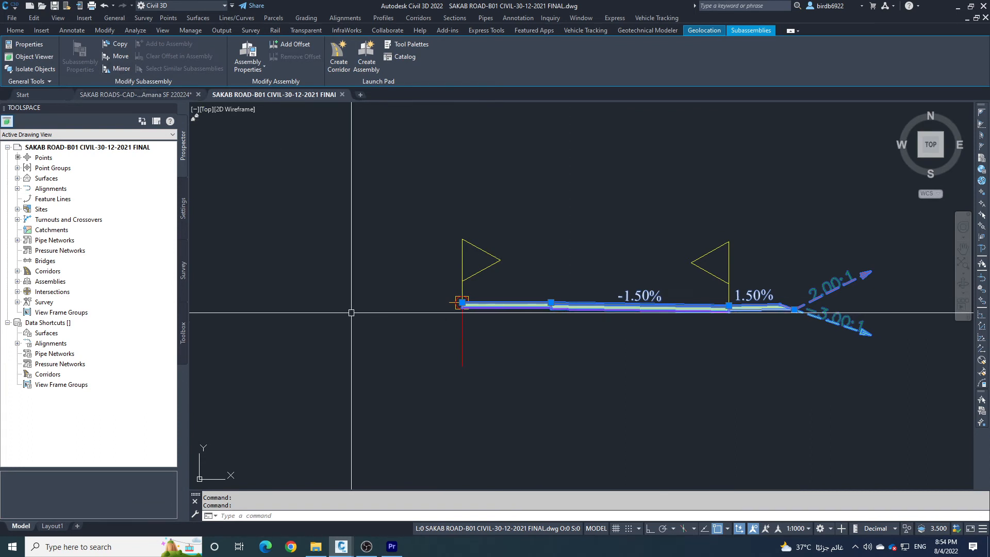
pyautogui.moveTo(430, 322); pyautogui.dragTo(504, 316, button='middle')
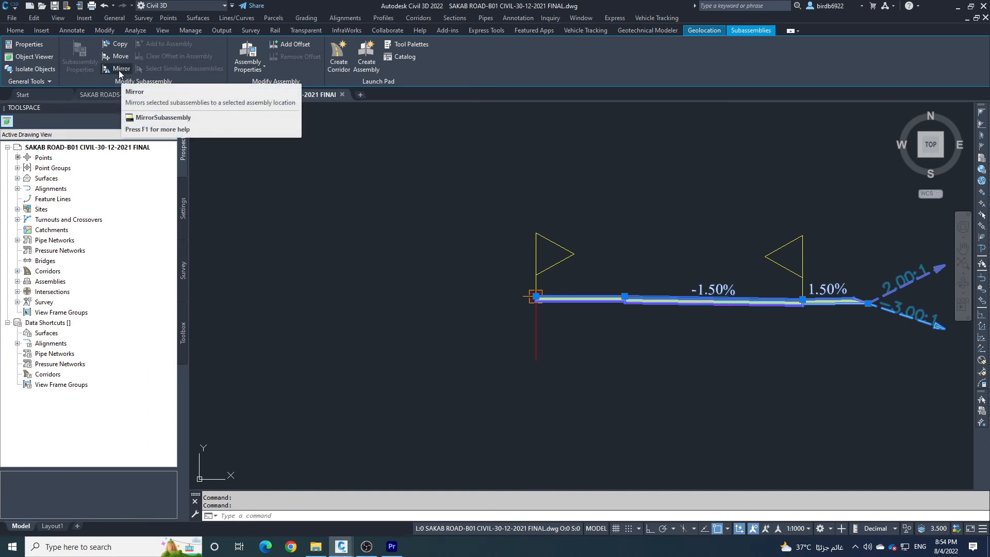
pyautogui.click(120, 70)
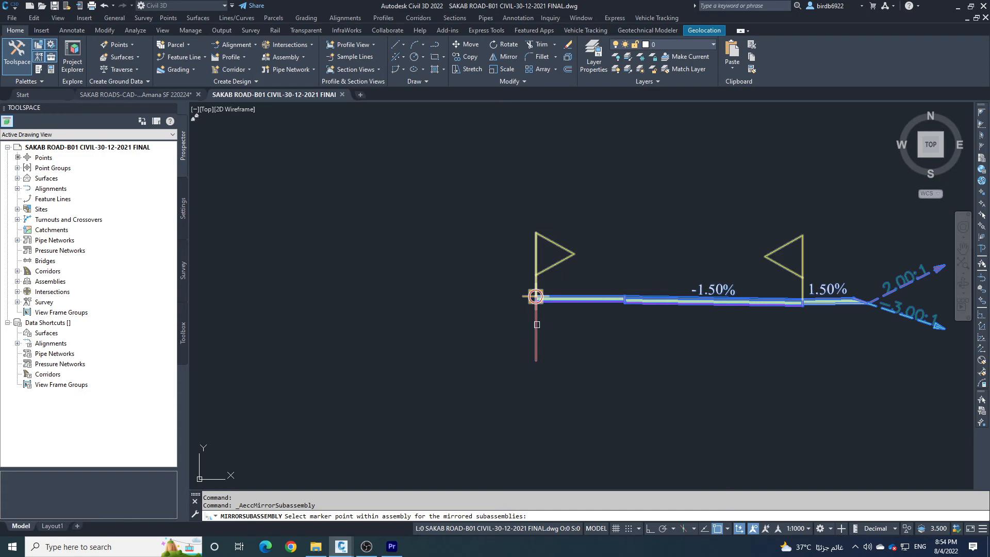
pyautogui.click(535, 296)
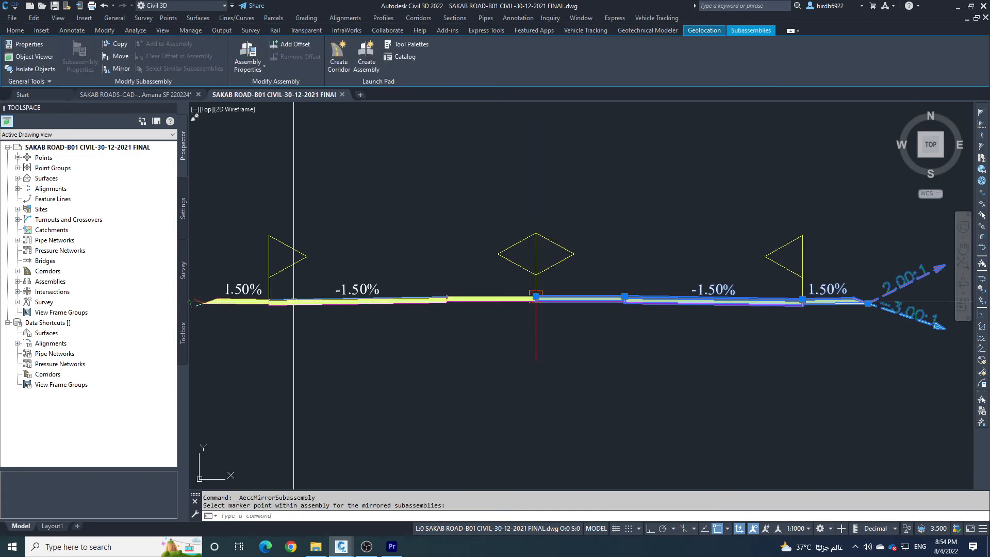
pyautogui.moveTo(295, 302); pyautogui.dragTo(338, 303, button='middle')
pyautogui.scroll(-2, 352, 305)
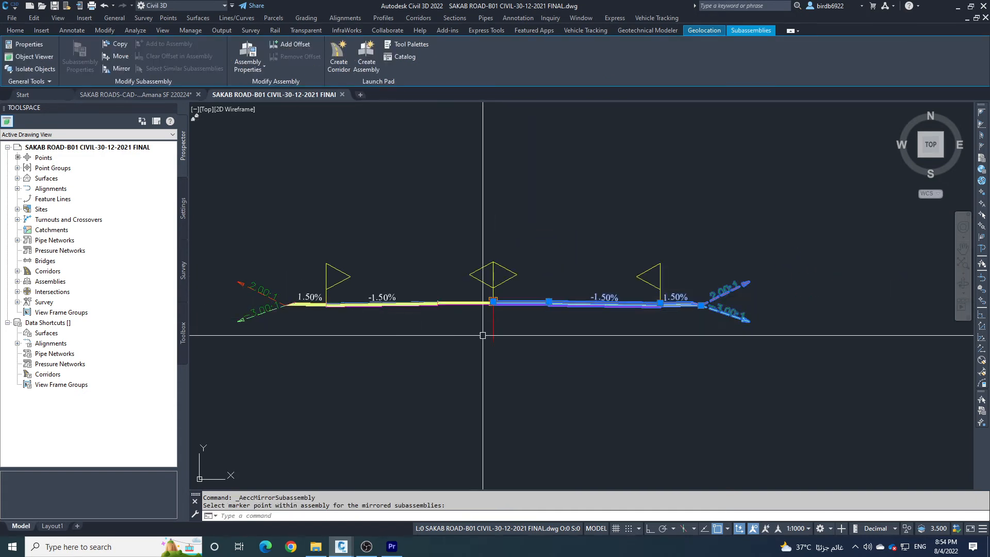
pyautogui.press('Escape')
pyautogui.press('Escape')
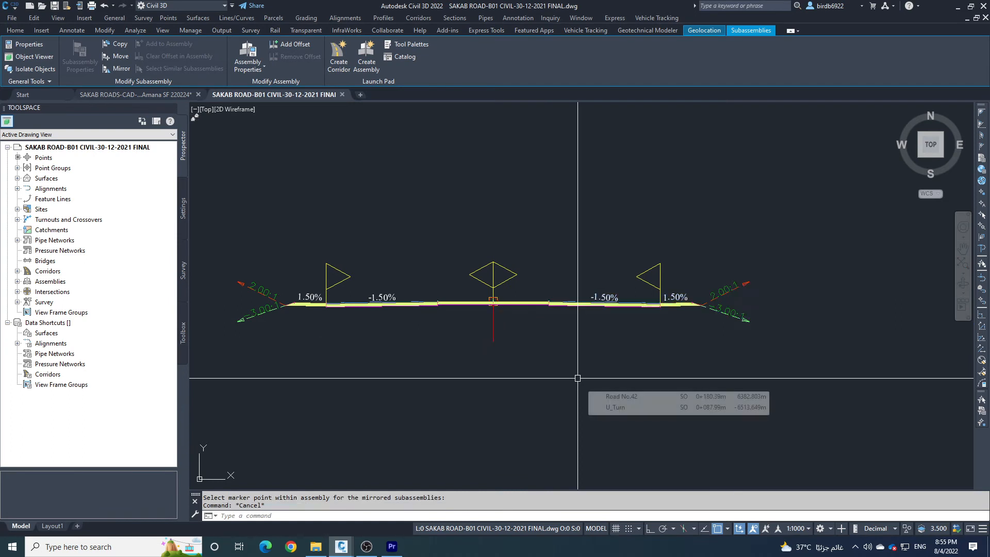
# Add an aligned dimension across the assembly between the outer top corners of both shoulders, placing it above the section
pyautogui.write('dal')
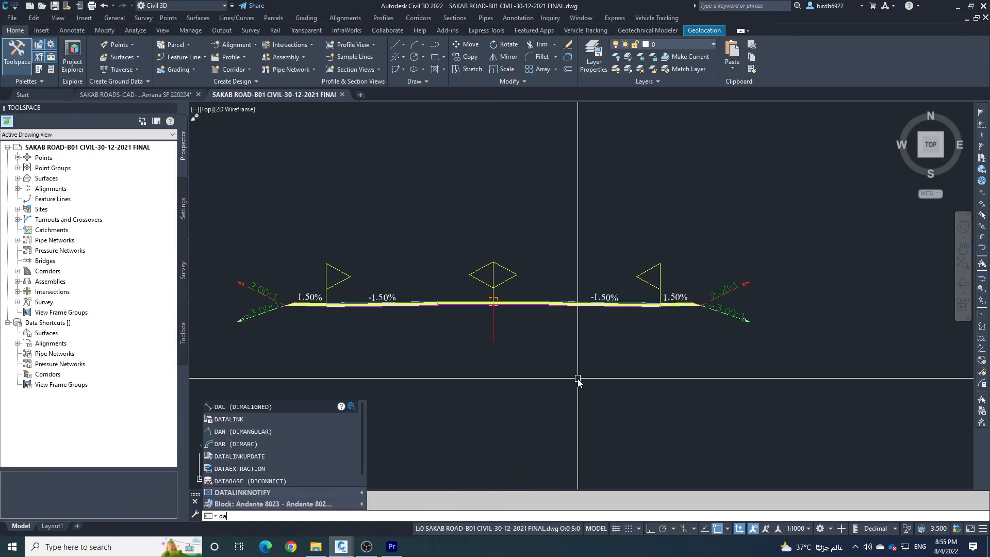
pyautogui.press('Return')
pyautogui.scroll(10, 288, 305)
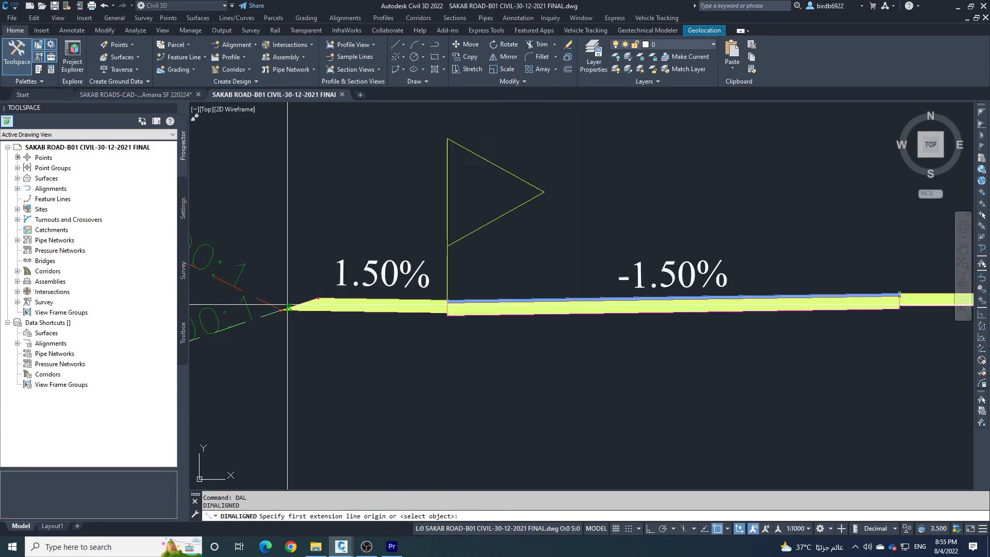
pyautogui.click(348, 286)
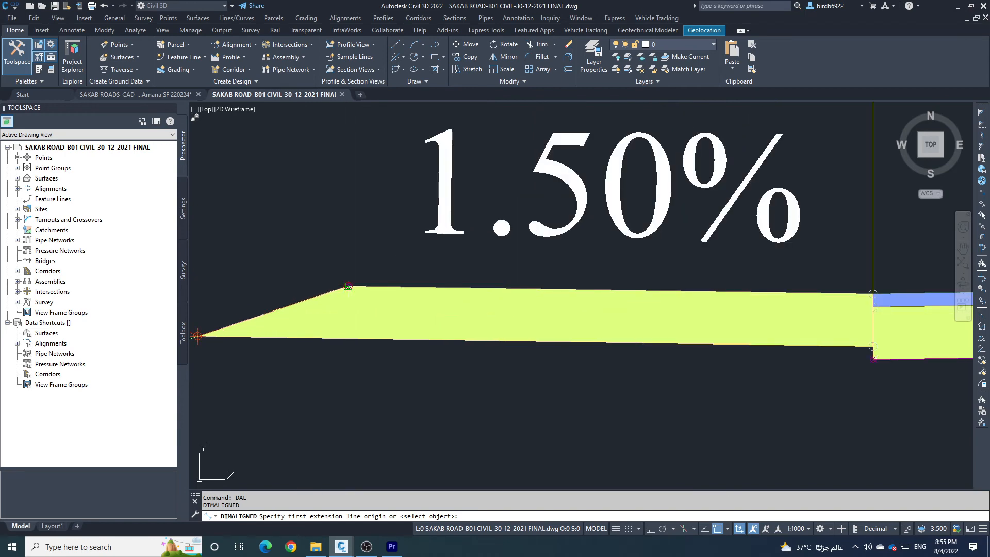
pyautogui.scroll(-8, 348, 286)
pyautogui.scroll(8, 899, 259)
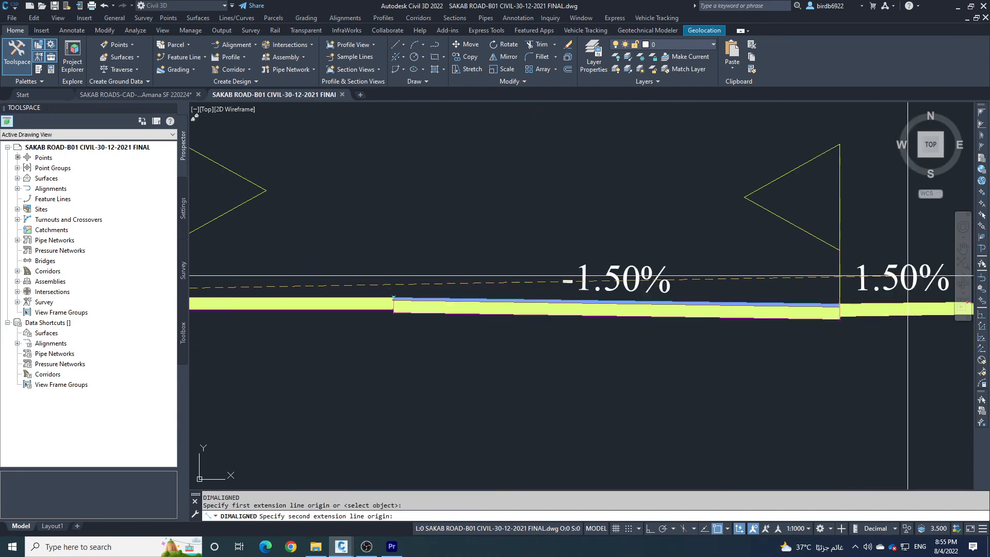
pyautogui.scroll(2, 658, 339)
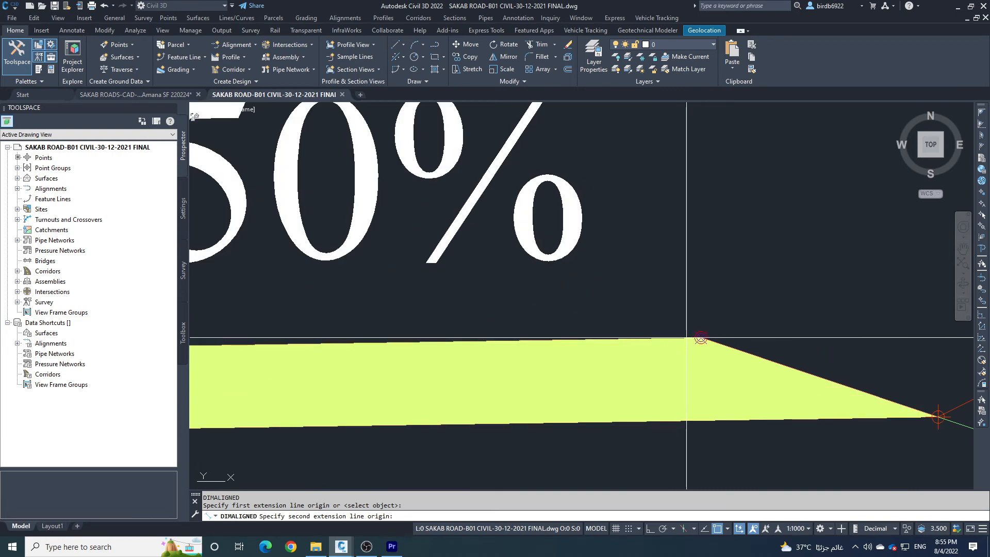
pyautogui.click(701, 338)
pyautogui.scroll(-7, 711, 307)
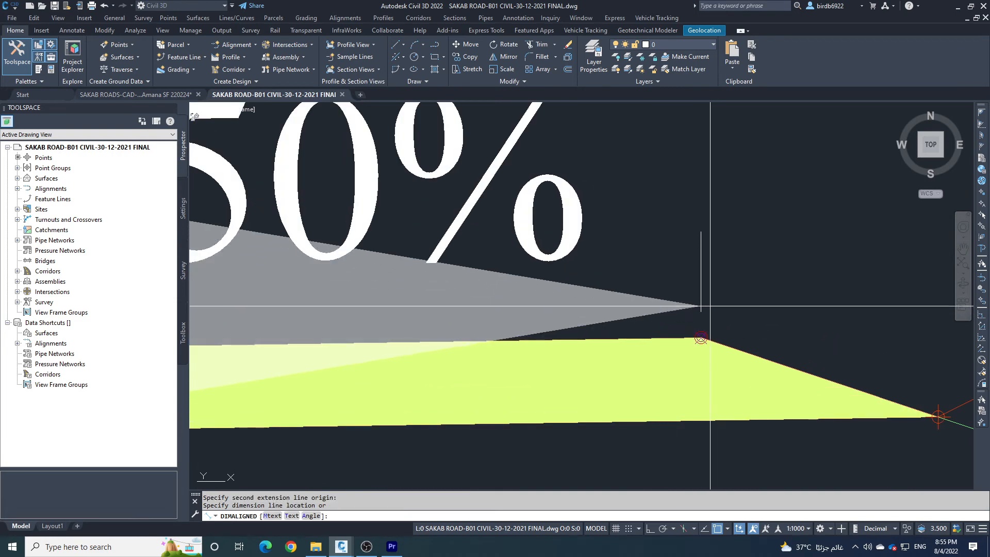
pyautogui.scroll(-2, 742, 270)
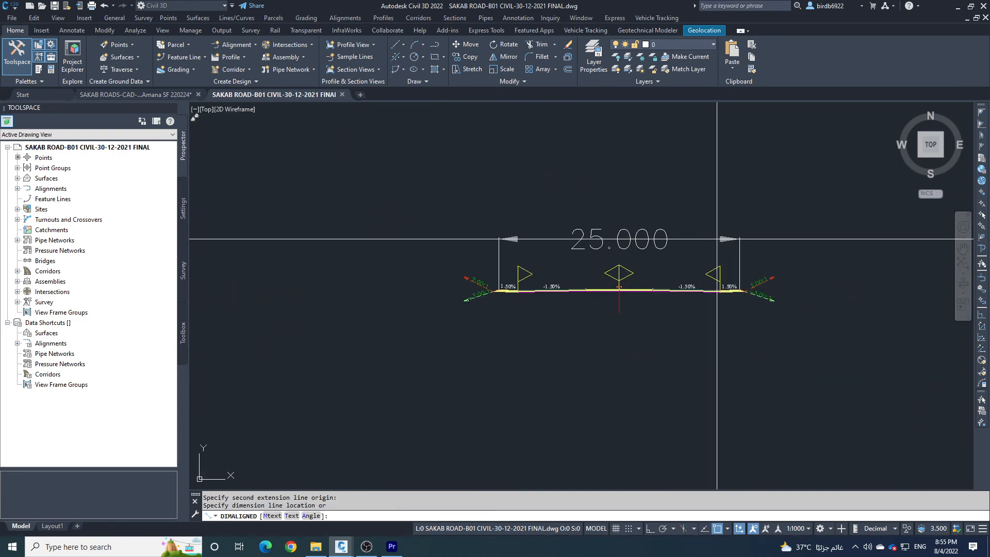
pyautogui.click(709, 219)
# Match the new width dimension's properties to those of the neighbouring 14 m assembly's dimension
pyautogui.scroll(-3, 638, 300)
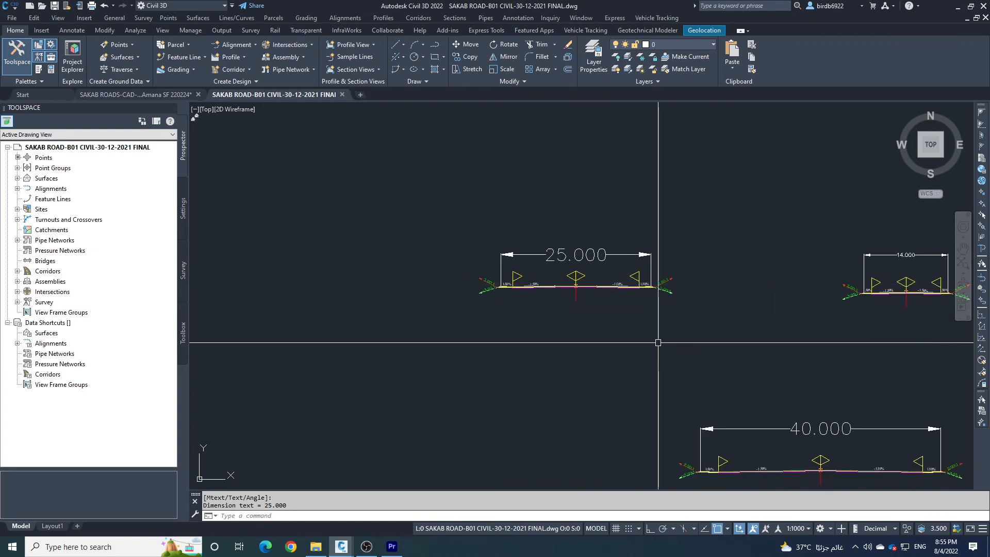
pyautogui.write('m')
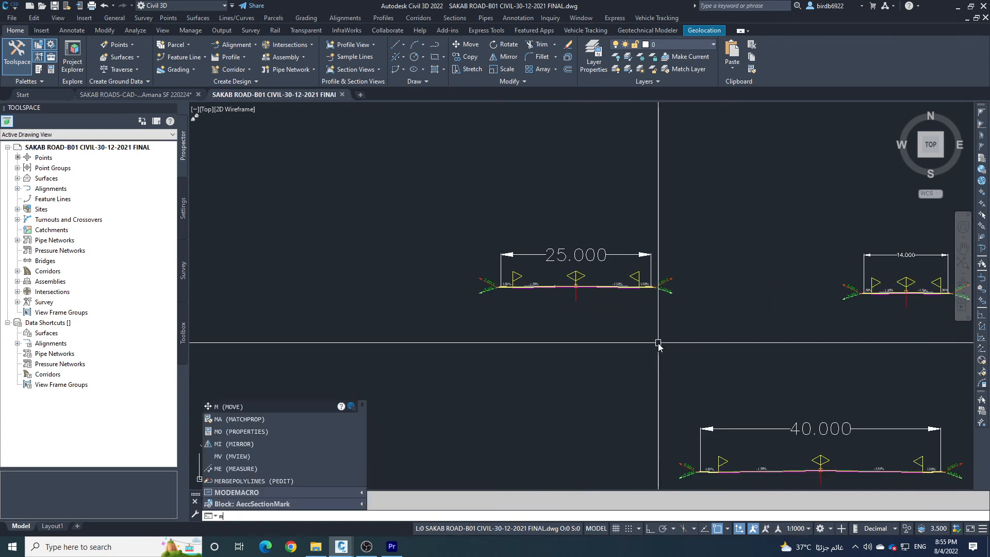
pyautogui.write('a')
pyautogui.press('Return')
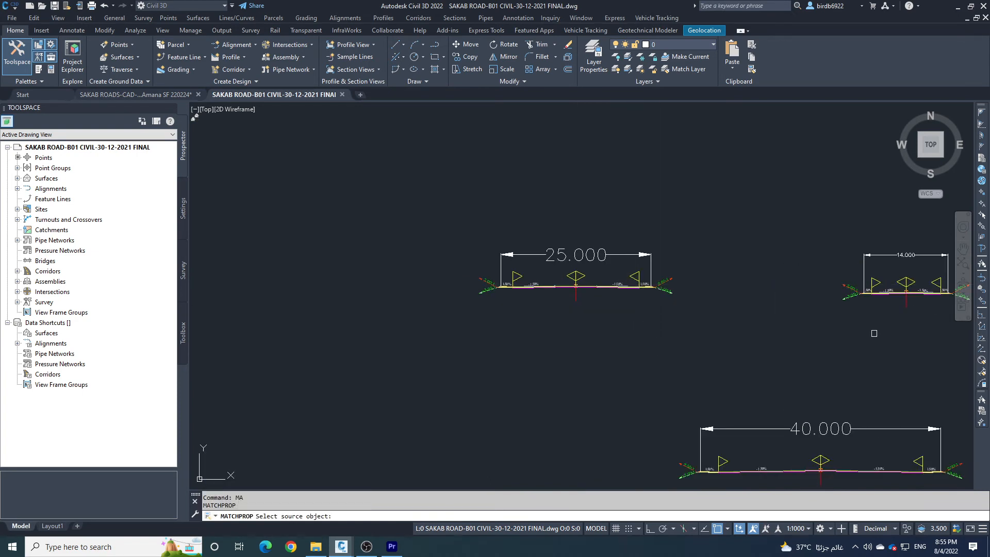
pyautogui.click(888, 256)
pyautogui.click(591, 259)
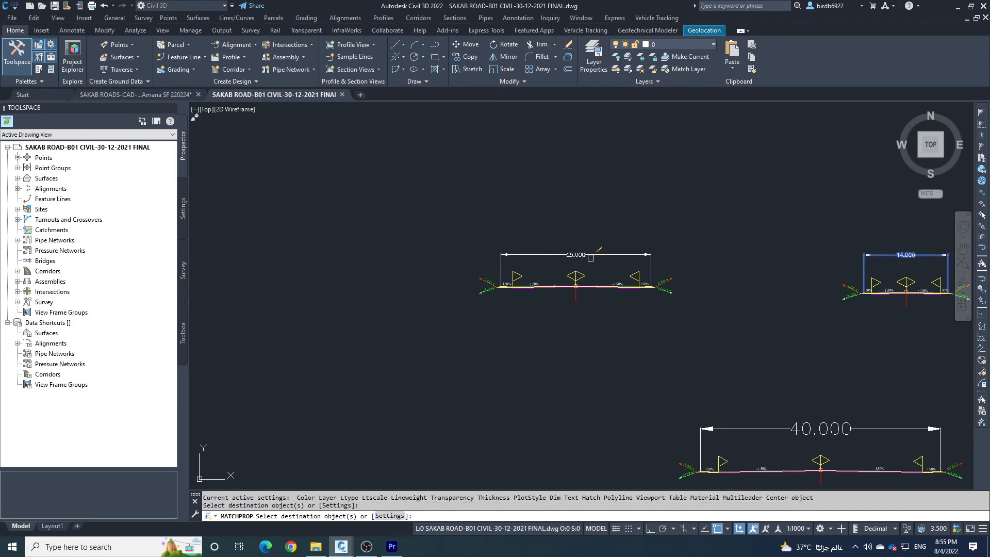
pyautogui.scroll(5, 588, 261)
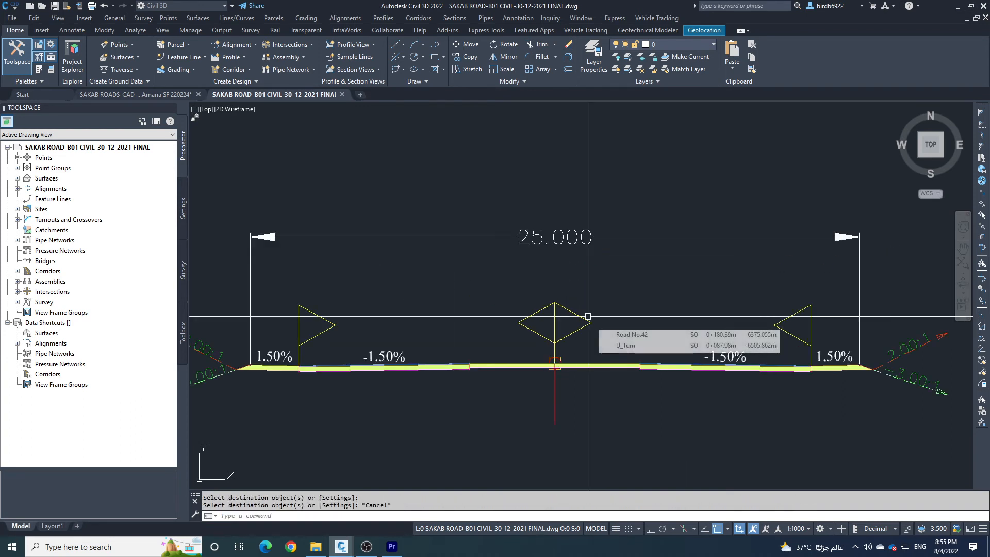
pyautogui.press('Escape')
pyautogui.press('Escape')
# Examine the mirrored assembly's shoulders, lanes and median across its full width, and compare it with the neighbouring assemblies
pyautogui.scroll(2, 416, 388)
pyautogui.moveTo(416, 388); pyautogui.dragTo(459, 355, button='middle')
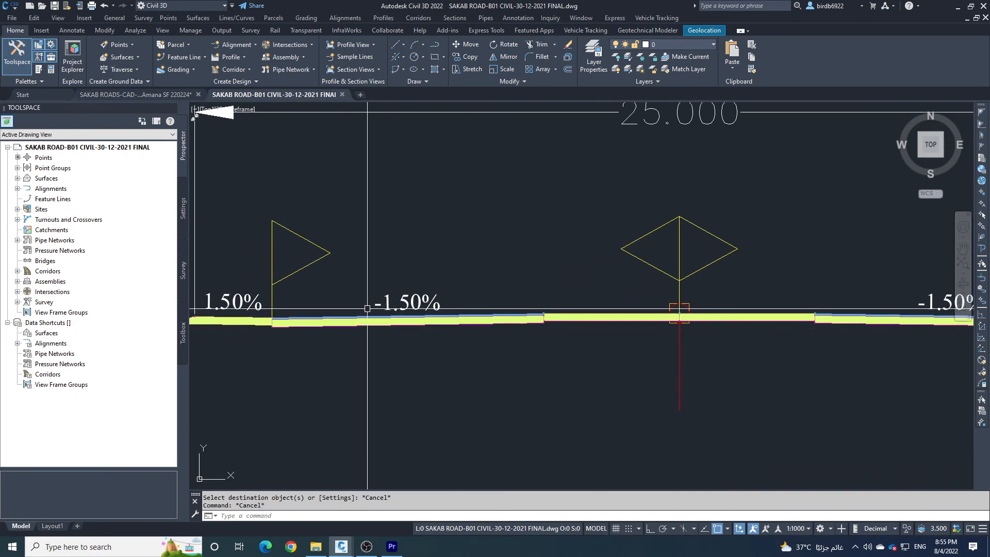
pyautogui.scroll(-2, 407, 309)
pyautogui.scroll(2, 302, 307)
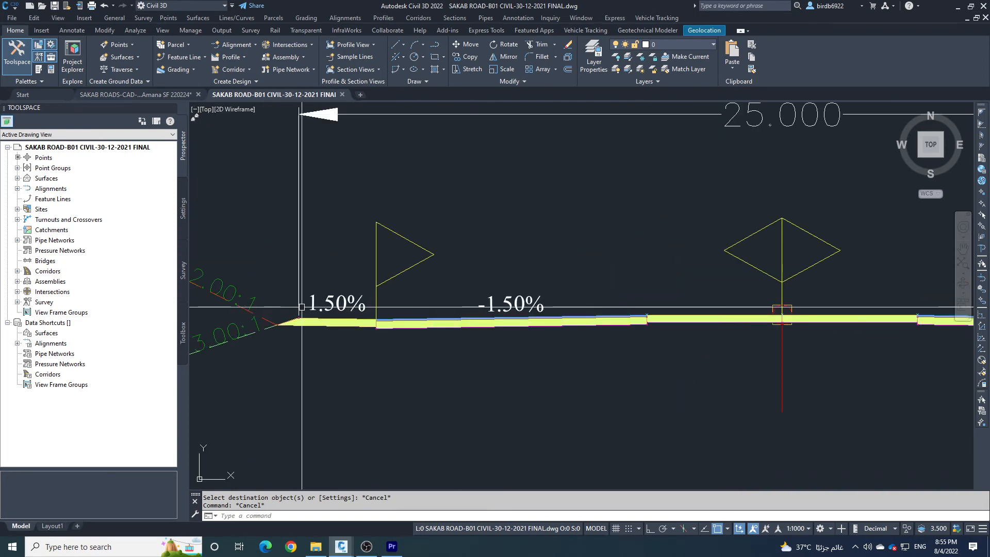
pyautogui.scroll(-2, 484, 335)
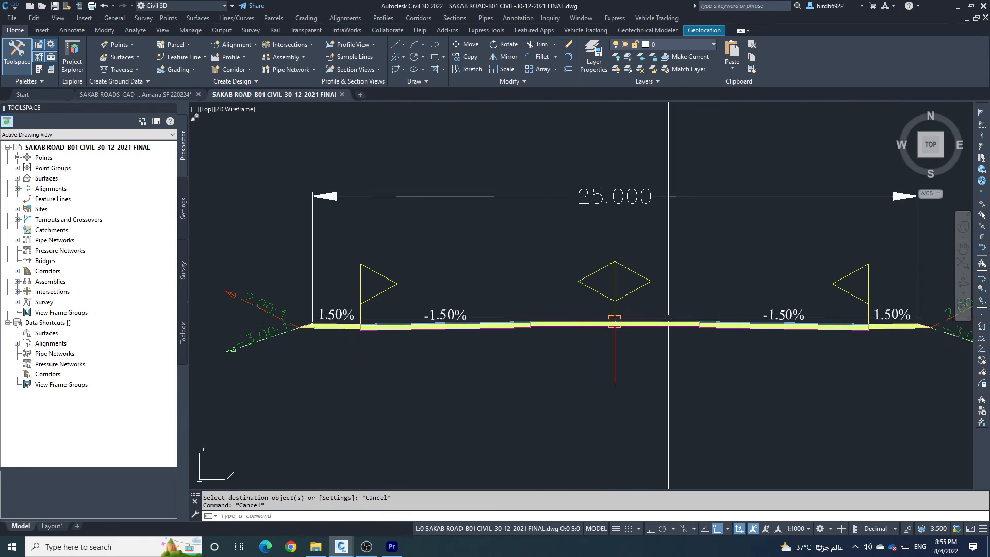
pyautogui.scroll(-2, 536, 334)
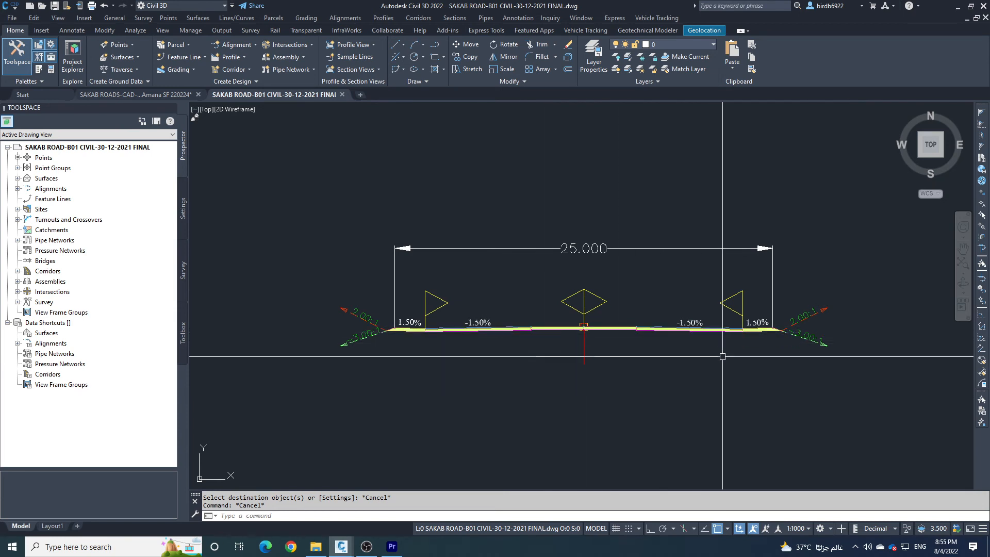
pyautogui.scroll(6, 542, 341)
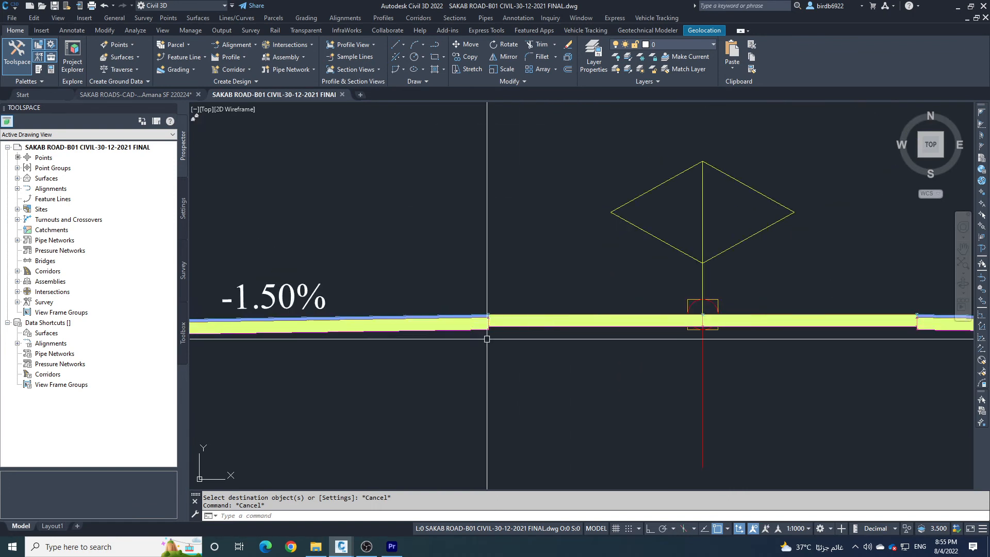
pyautogui.scroll(-4, 487, 339)
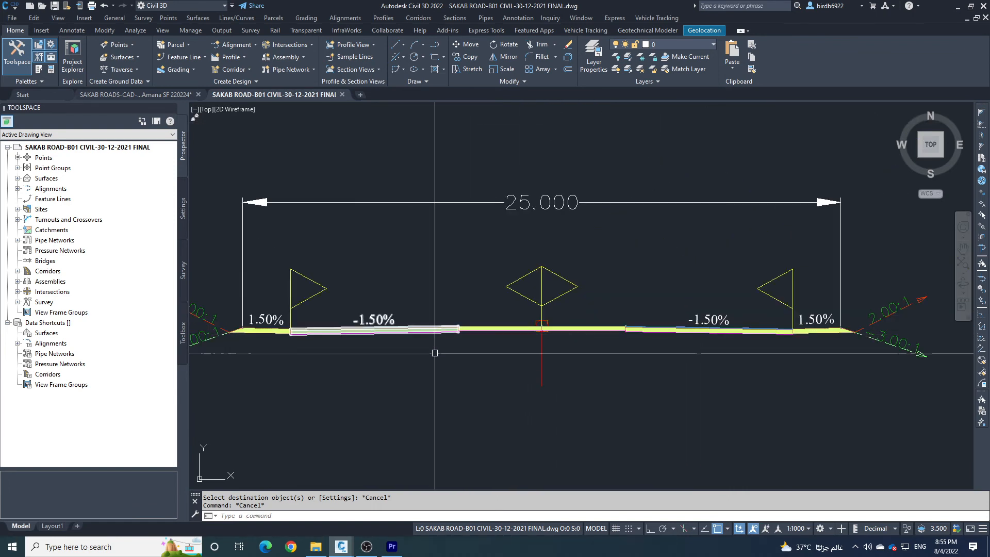
pyautogui.scroll(-4, 514, 320)
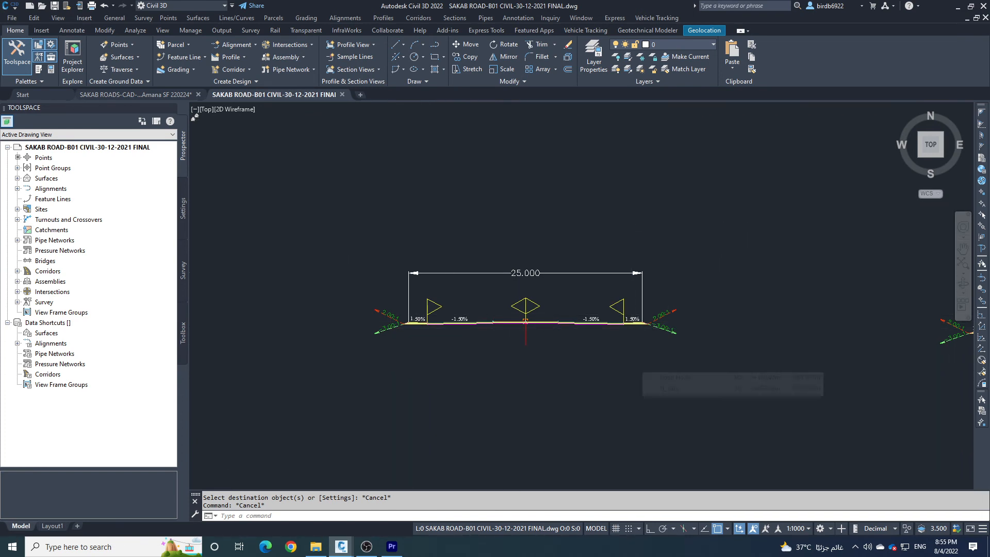
pyautogui.scroll(-2, 631, 359)
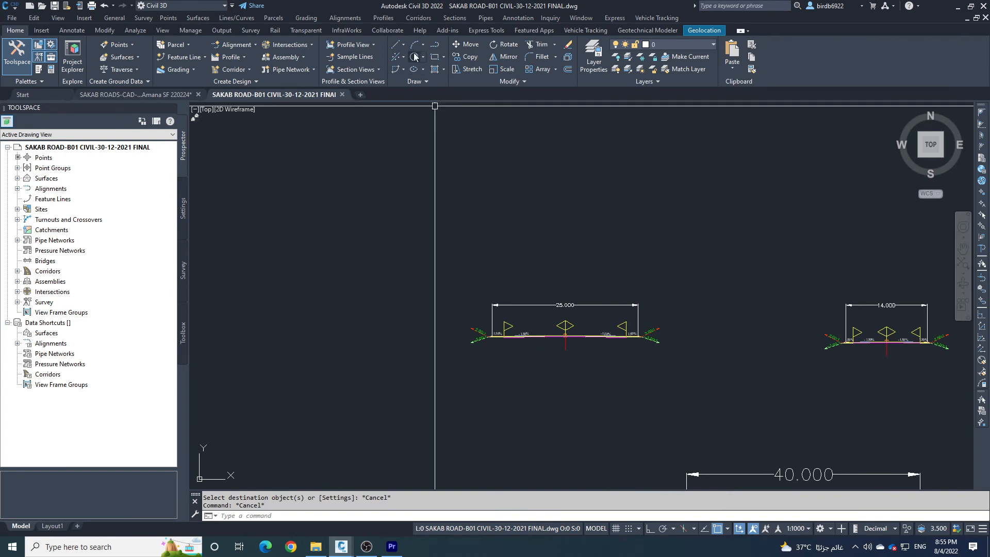
pyautogui.click(418, 18)
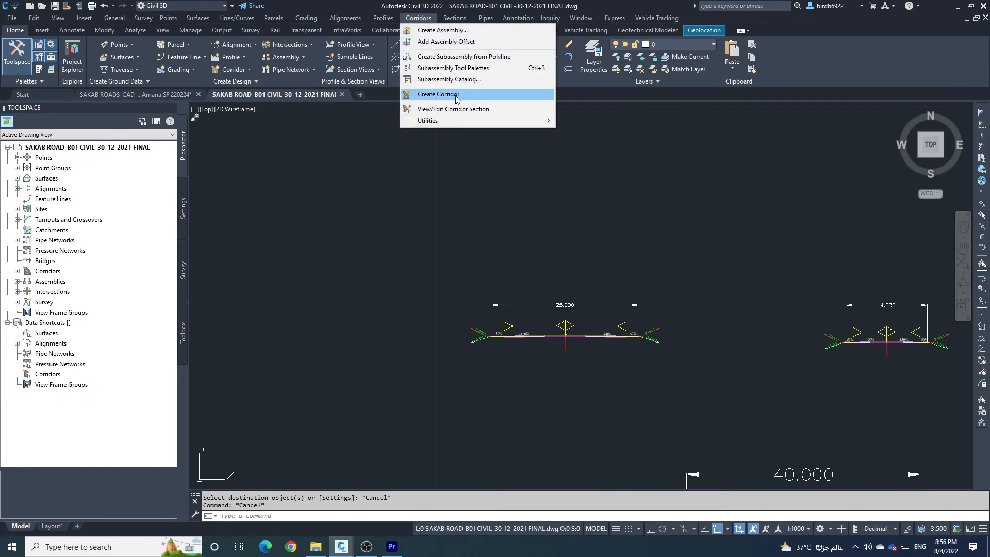
pyautogui.click(518, 221)
pyautogui.click(465, 186)
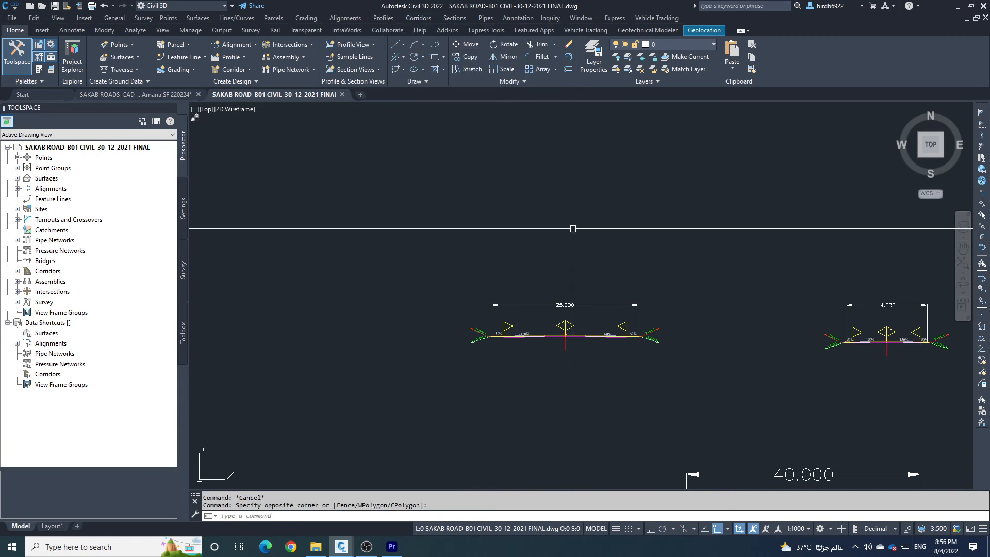
pyautogui.scroll(-2, 630, 277)
pyautogui.scroll(-4, 633, 324)
pyautogui.scroll(10, 641, 321)
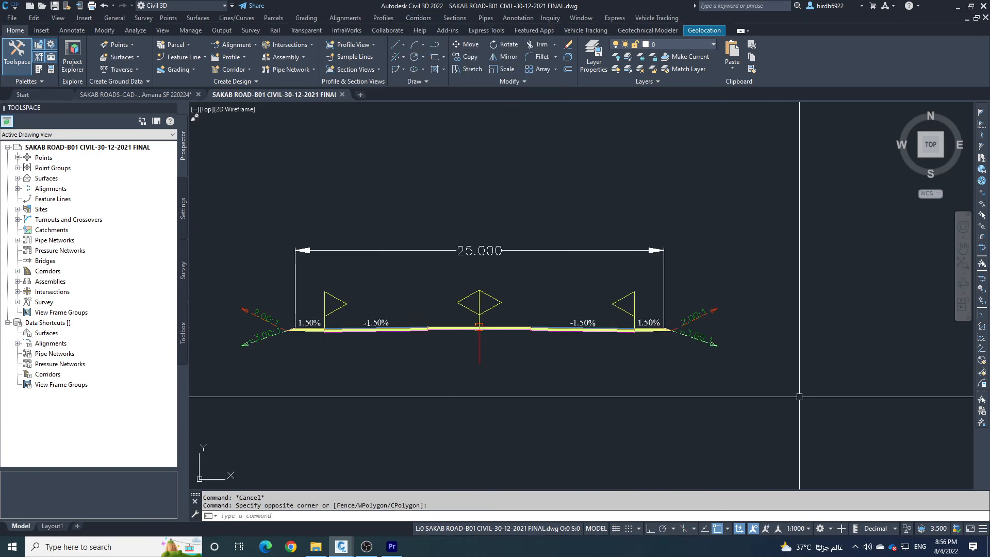
pyautogui.scroll(-2, 809, 362)
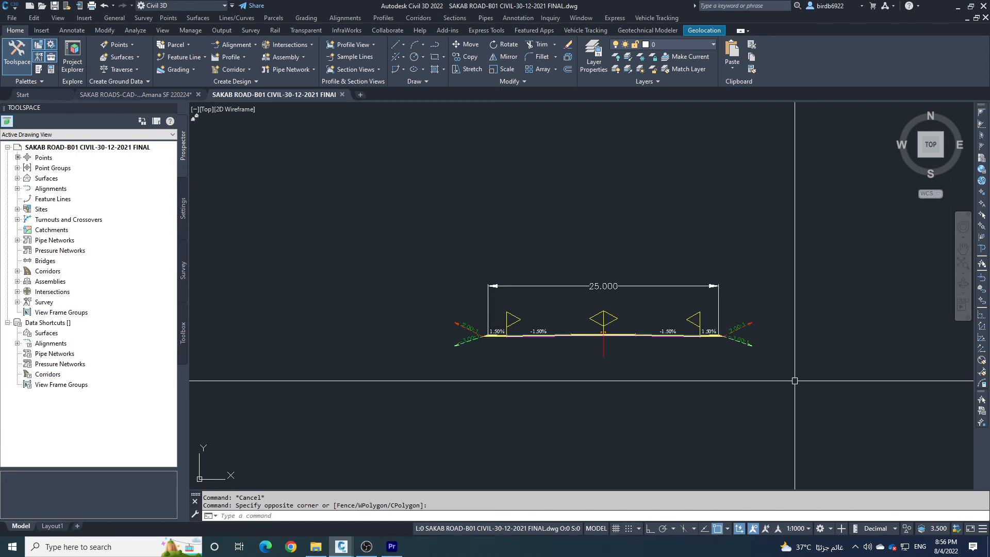
pyautogui.scroll(2, 611, 338)
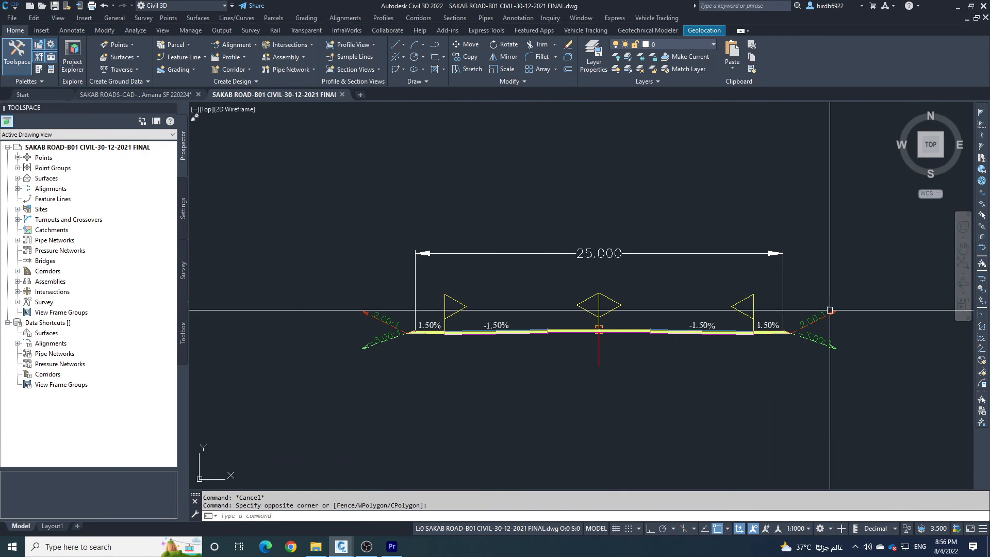
pyautogui.moveTo(715, 417)
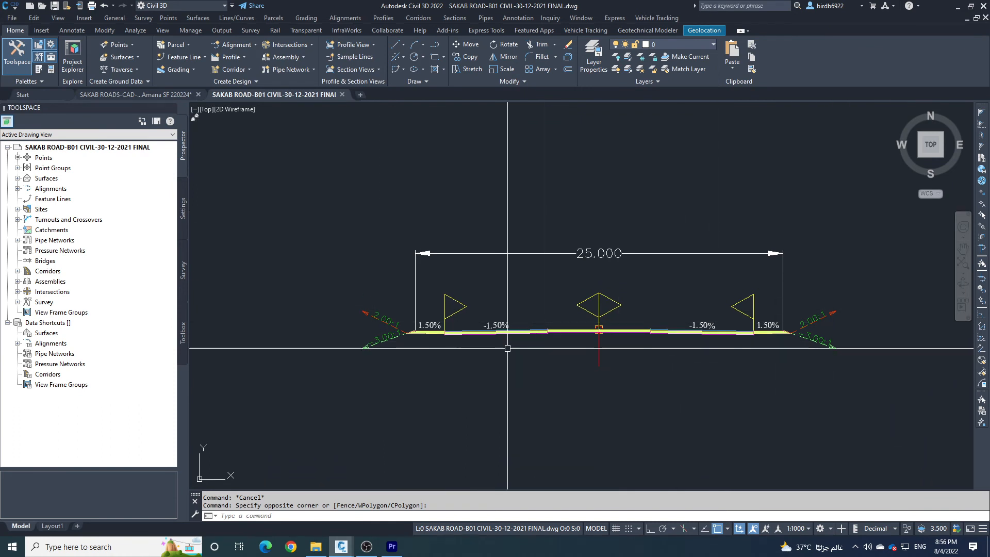
pyautogui.press('Escape')
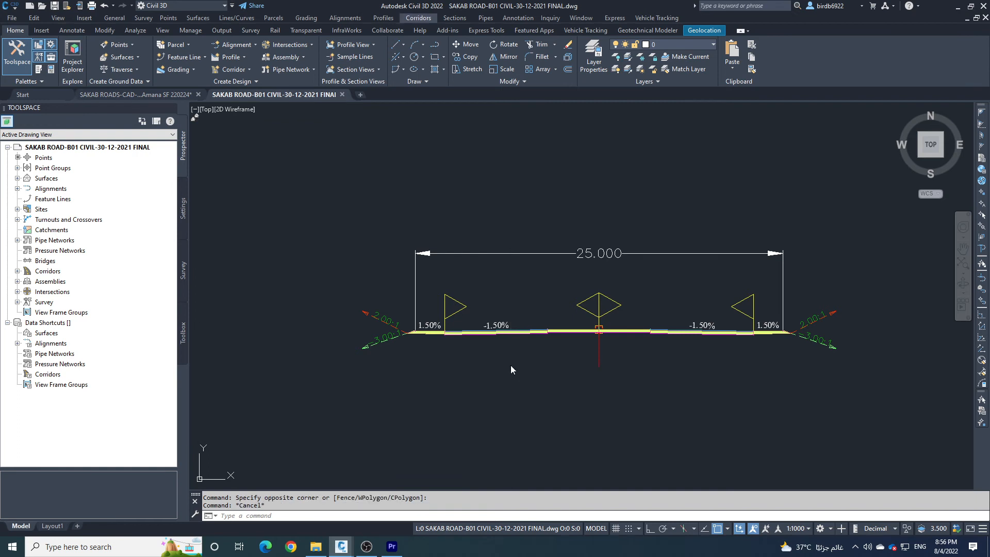
pyautogui.click(482, 391)
pyautogui.click(597, 412)
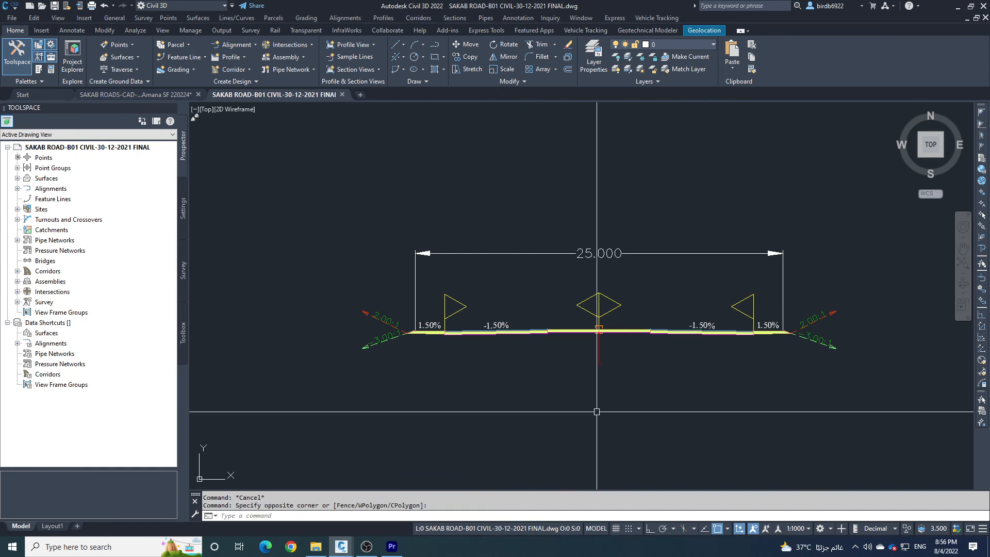
# Copy the 25 m assembly to the empty area below the original, beside the 40 m assembly
pyautogui.write('c')
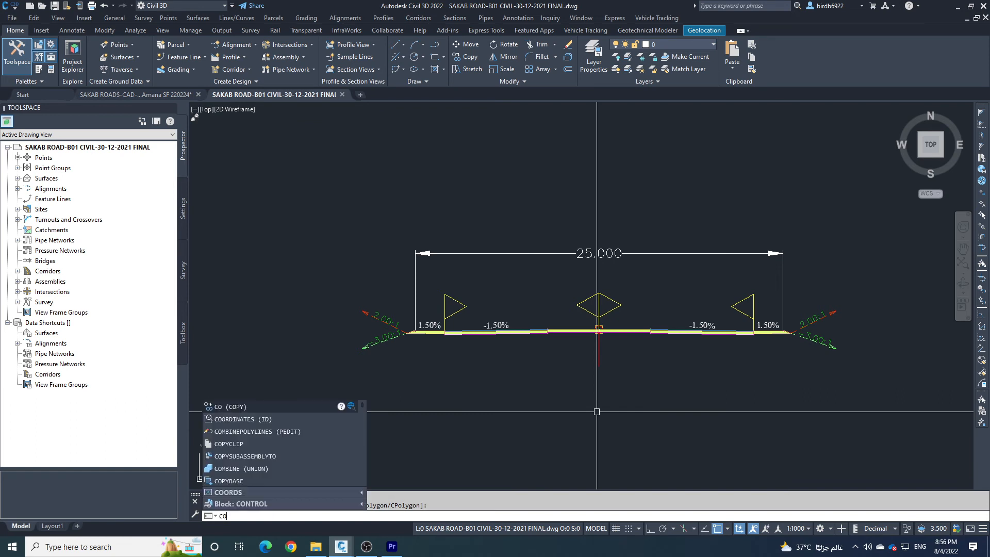
pyautogui.press('Return')
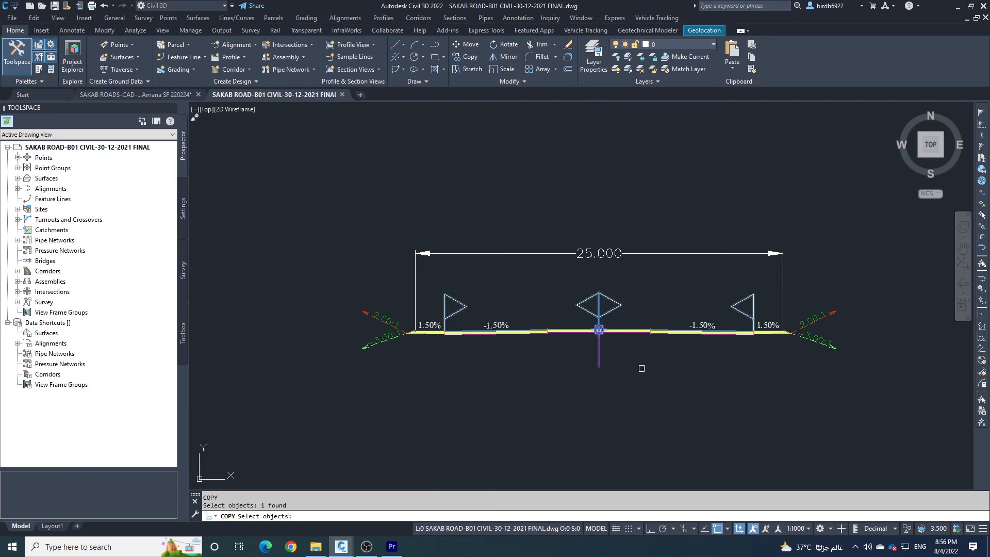
pyautogui.press('Return')
pyautogui.click(566, 357)
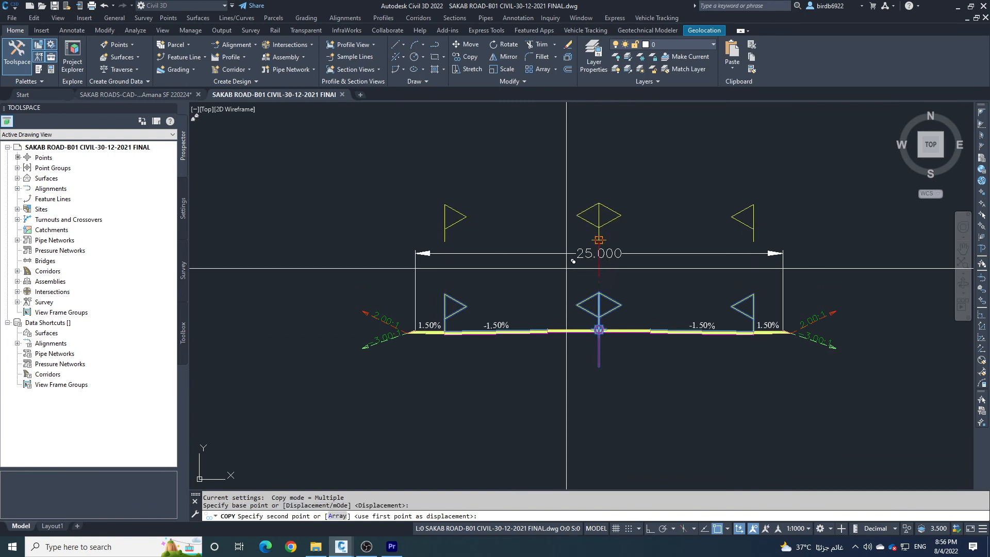
pyautogui.scroll(-8, 567, 257)
pyautogui.click(552, 348)
pyautogui.scroll(4, 563, 337)
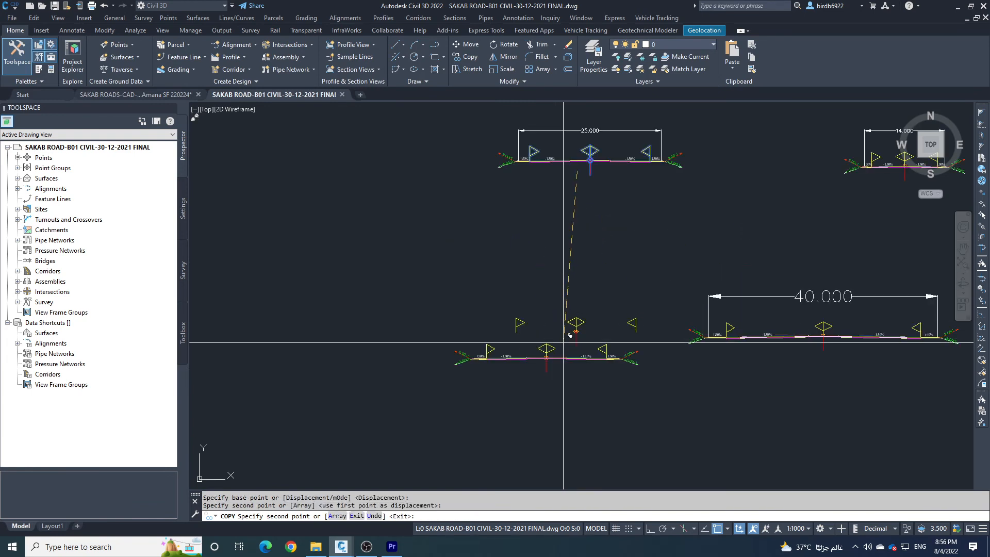
pyautogui.press('Escape')
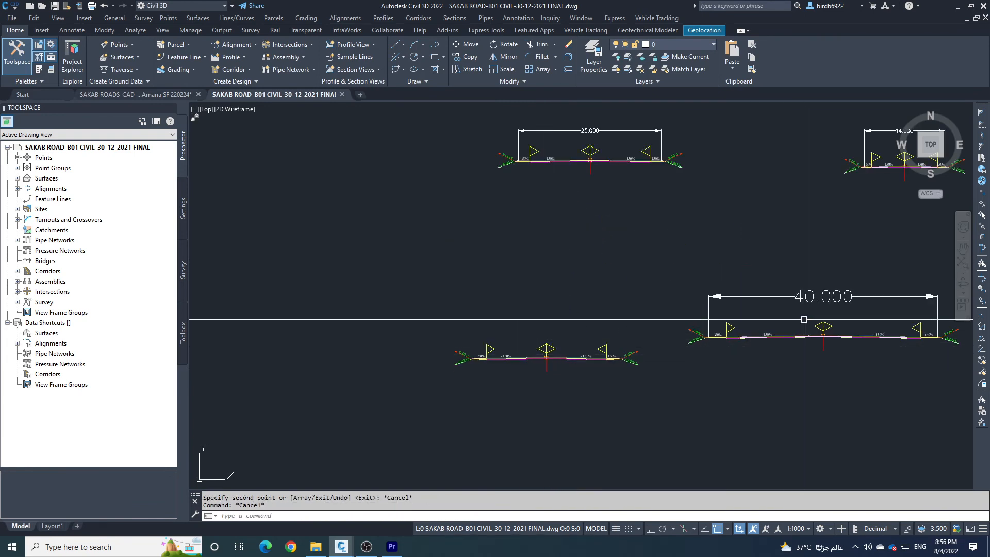
pyautogui.scroll(4, 625, 356)
pyautogui.scroll(-6, 467, 364)
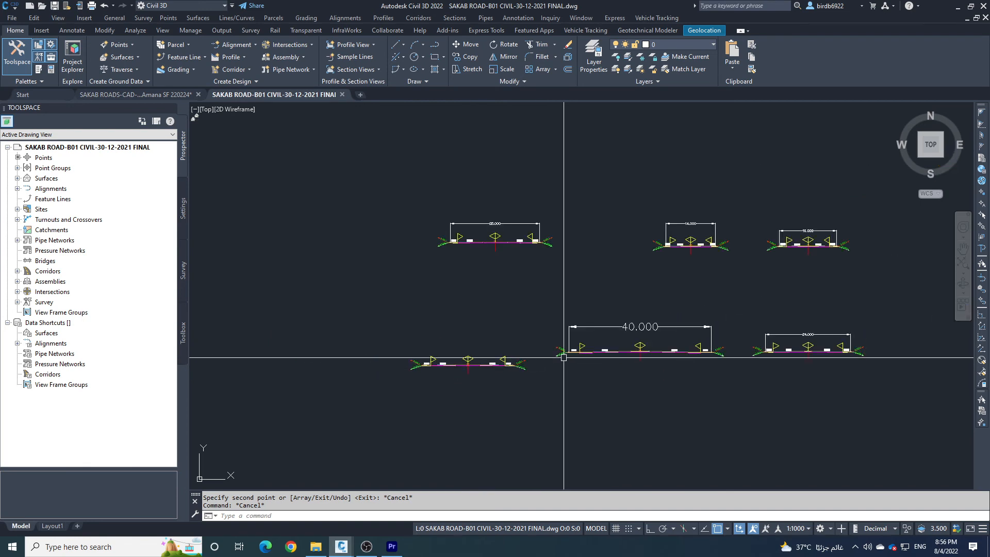
pyautogui.scroll(4, 719, 248)
pyautogui.scroll(2, 719, 248)
pyautogui.scroll(-5, 592, 221)
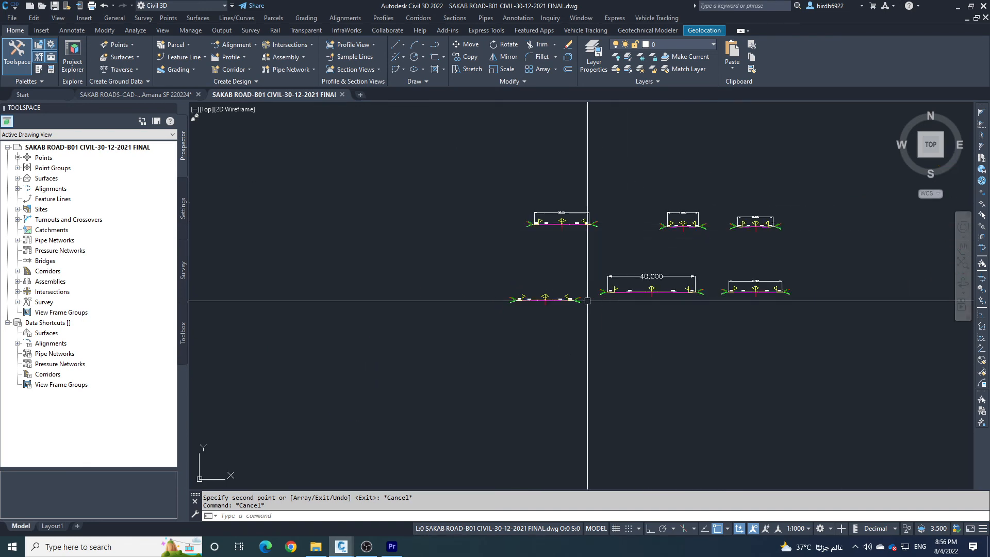
# Inspect the properties of the lane subassembly right of the centreline in the copied 25 m assembly, including its width, slope and depth parameters
pyautogui.scroll(5, 593, 294)
pyautogui.scroll(4, 465, 304)
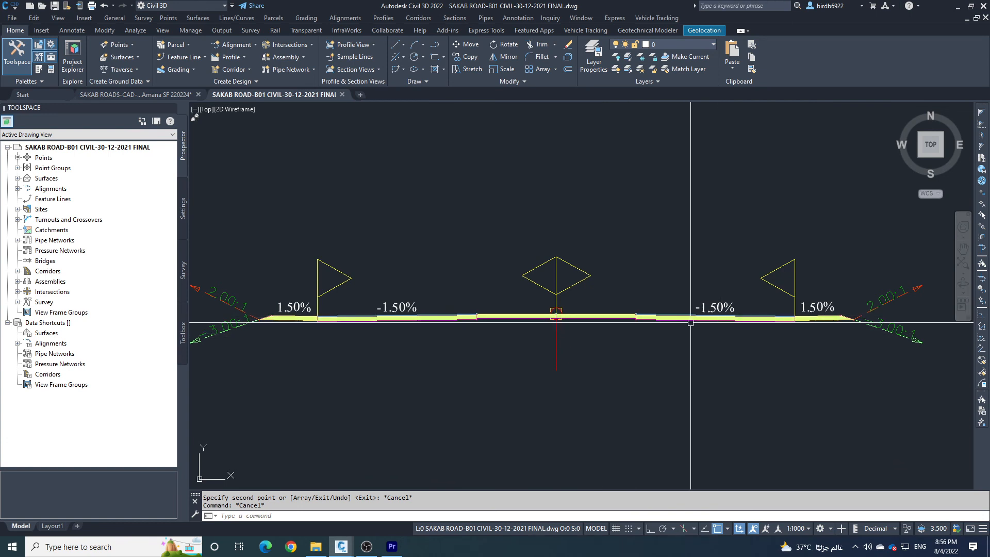
pyautogui.click(670, 319)
pyautogui.rightClick(676, 322)
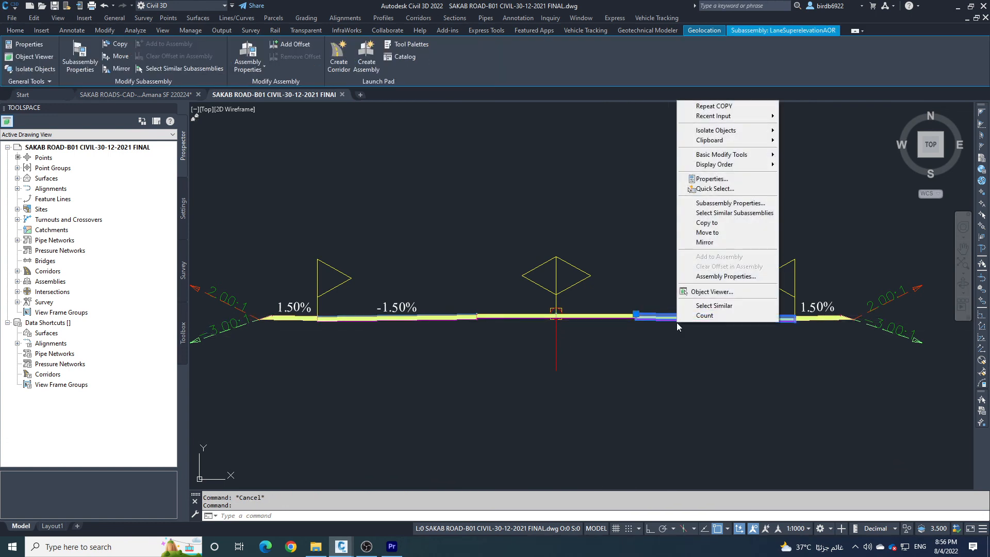
pyautogui.click(712, 178)
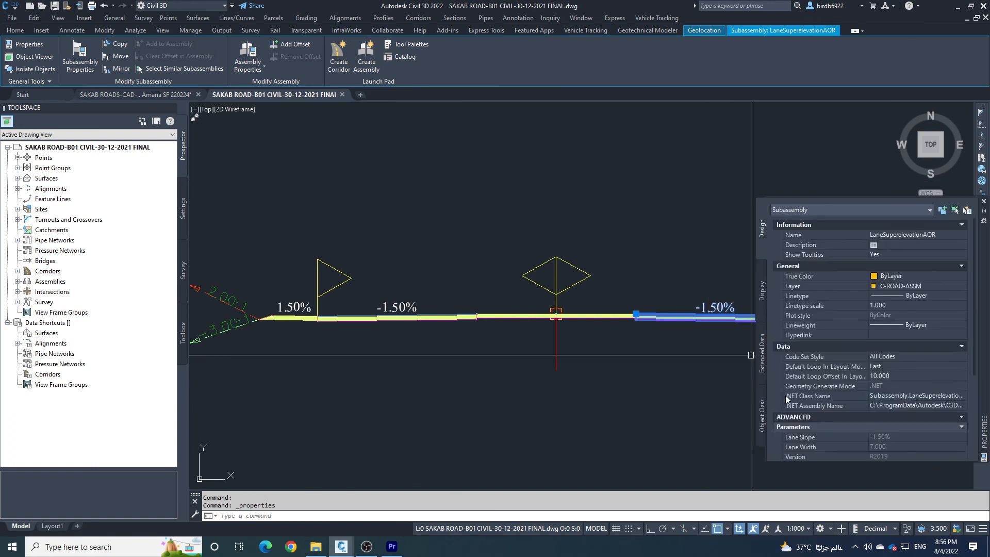
pyautogui.scroll(-5, 850, 419)
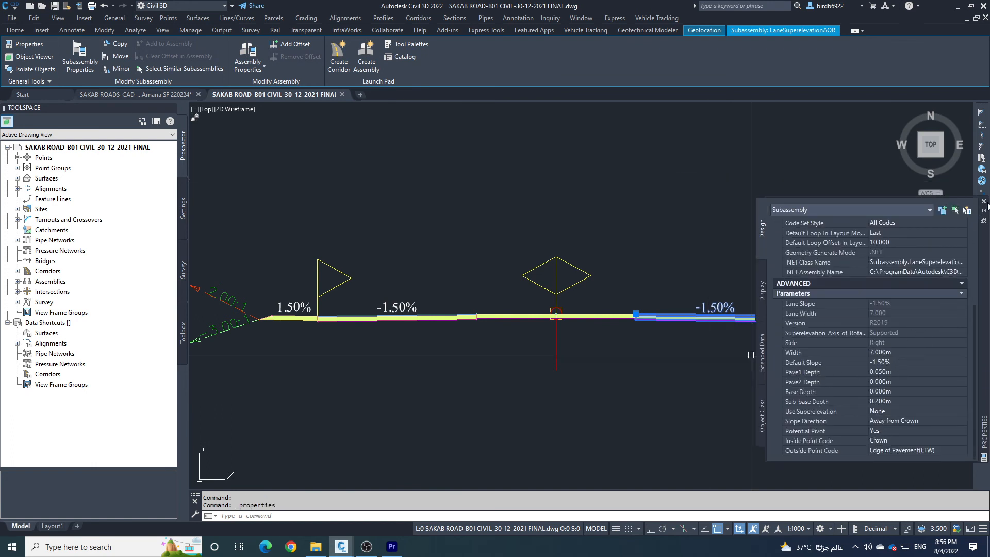
pyautogui.click(983, 202)
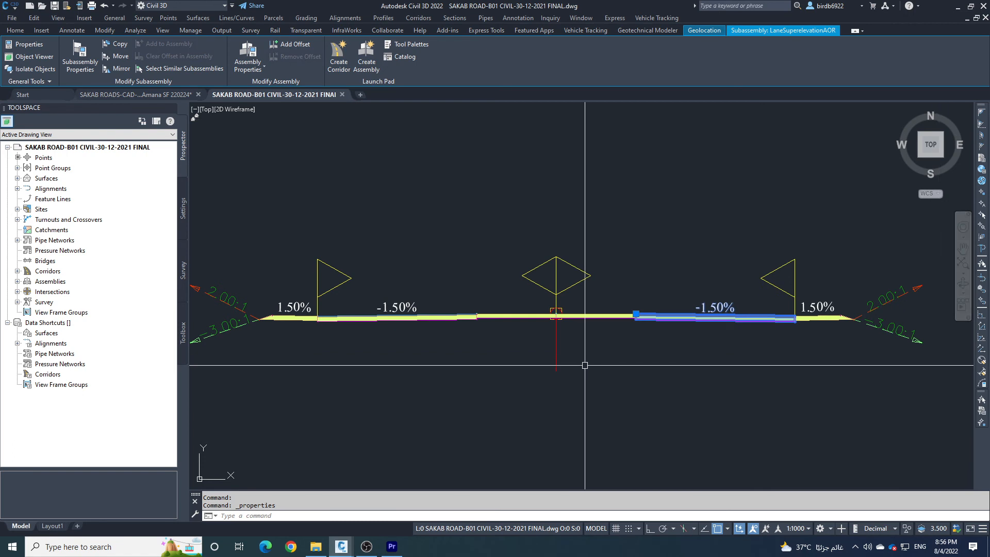
pyautogui.press('Escape')
# Delete the whole copied assembly beside the 40 m assembly
pyautogui.scroll(-4, 586, 270)
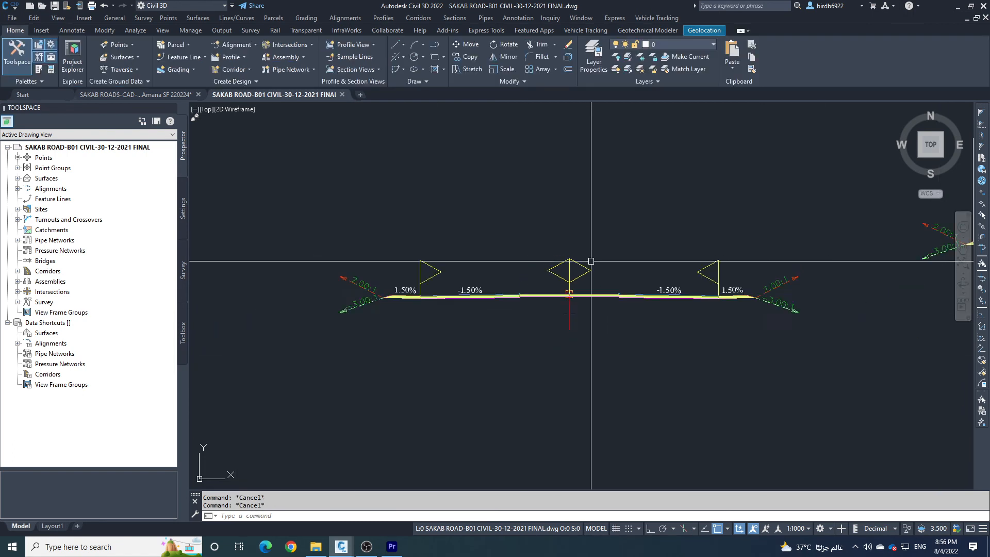
pyautogui.scroll(-2, 690, 261)
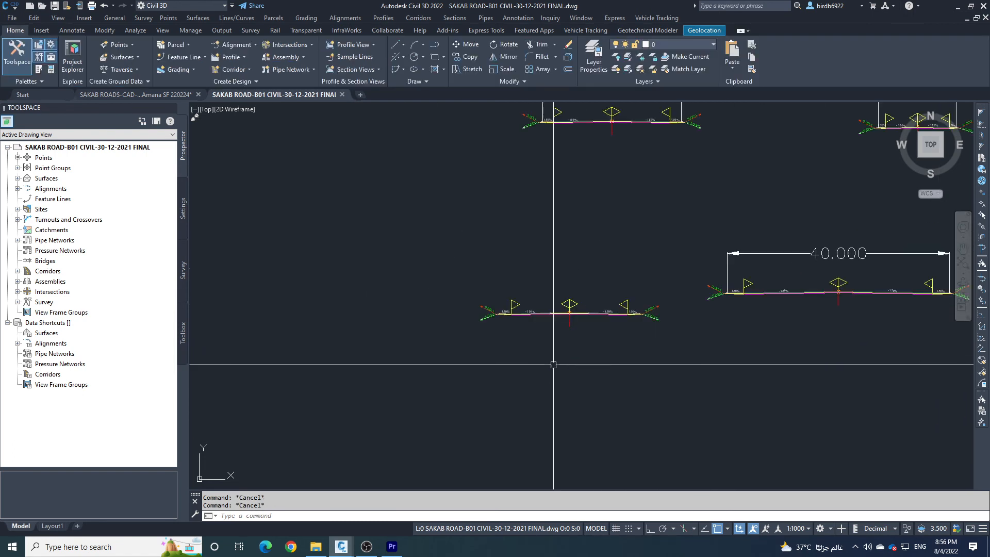
pyautogui.click(672, 346)
pyautogui.click(643, 318)
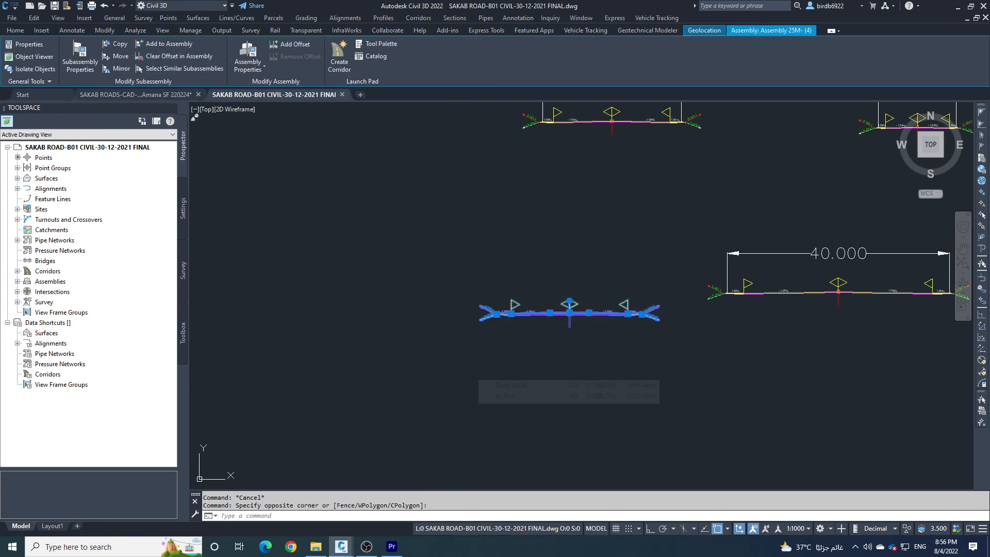
pyautogui.press('Delete')
# Examine the typical cross section for RD 8&5&14&25&21, the surrounding profile views and the overall road network plan
pyautogui.scroll(-3, 513, 359)
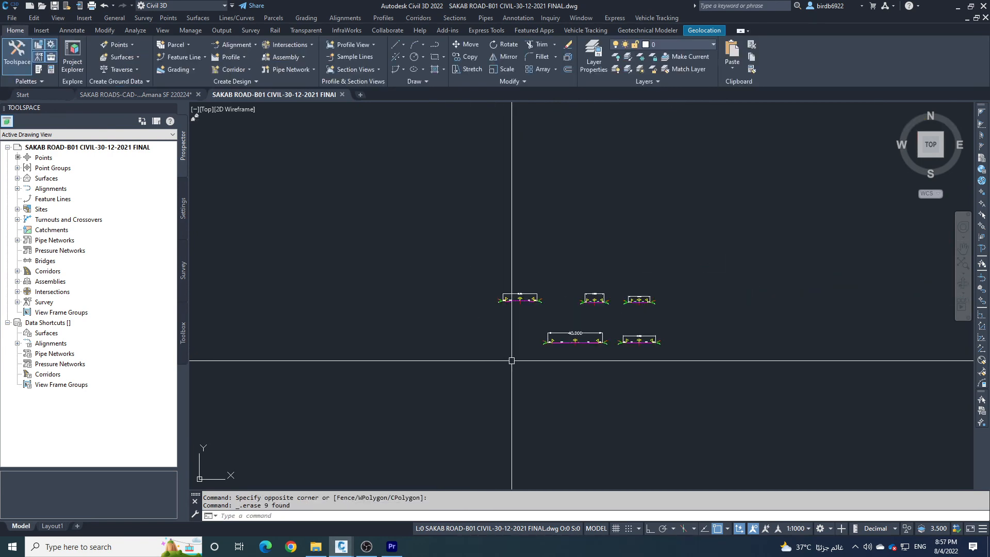
pyautogui.scroll(-6, 683, 351)
pyautogui.scroll(4, 360, 237)
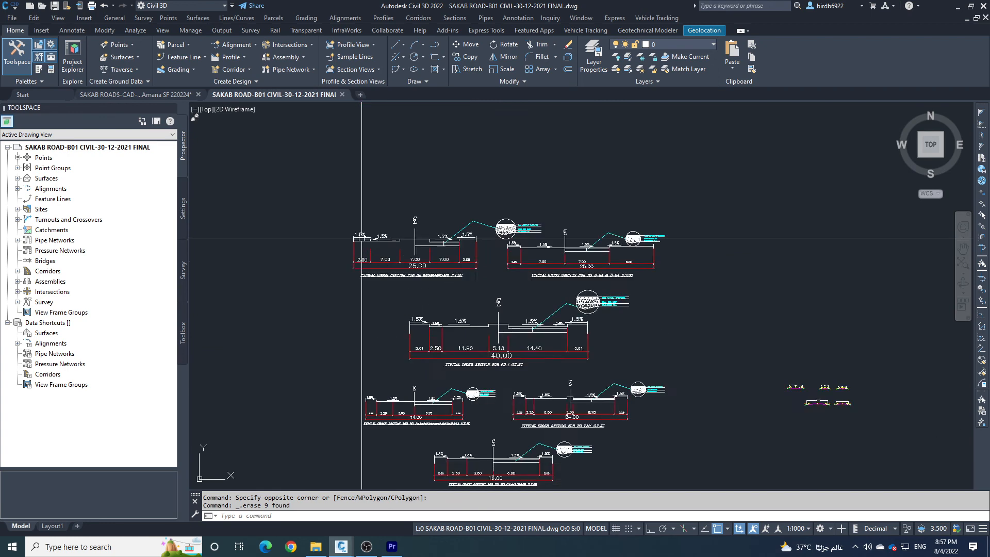
pyautogui.scroll(2, 400, 202)
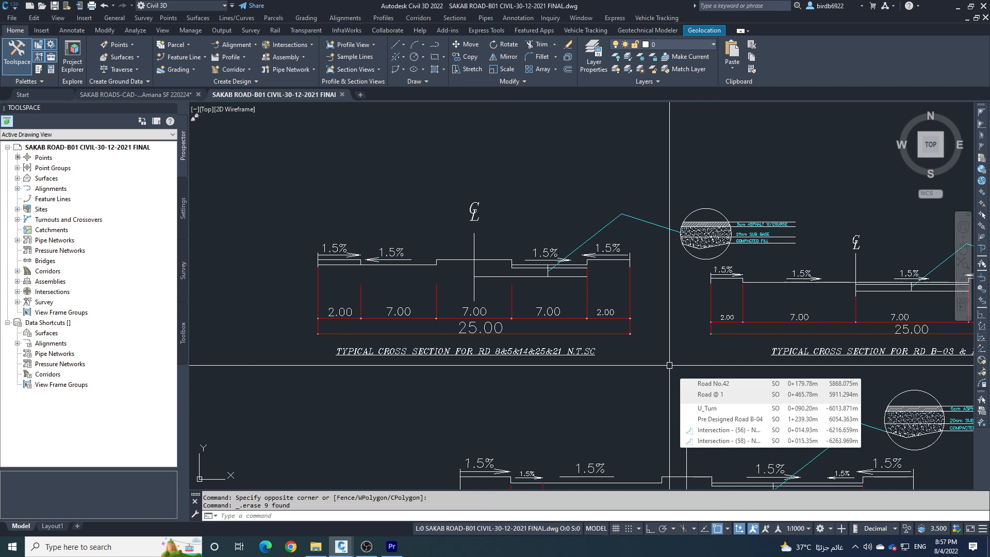
pyautogui.scroll(-6, 666, 367)
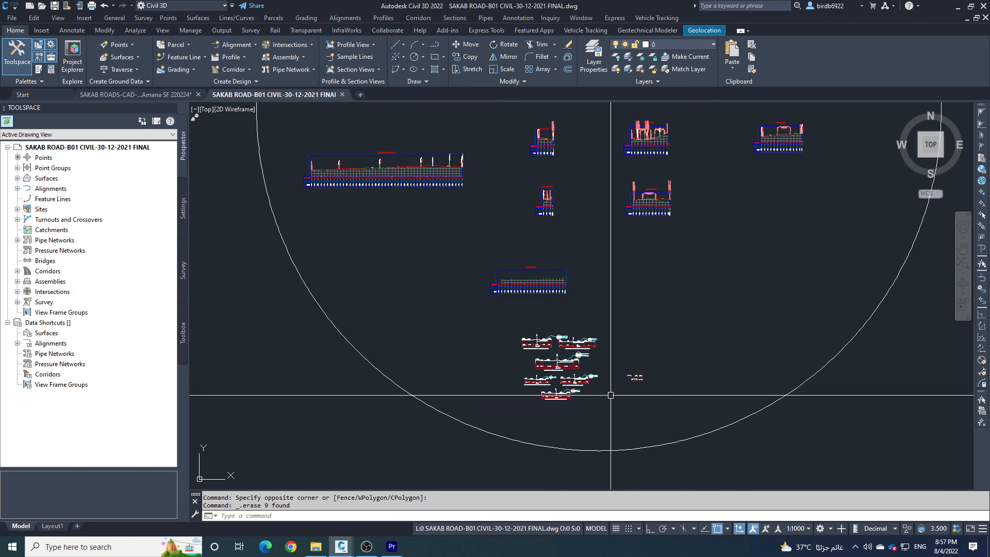
pyautogui.scroll(-2, 611, 395)
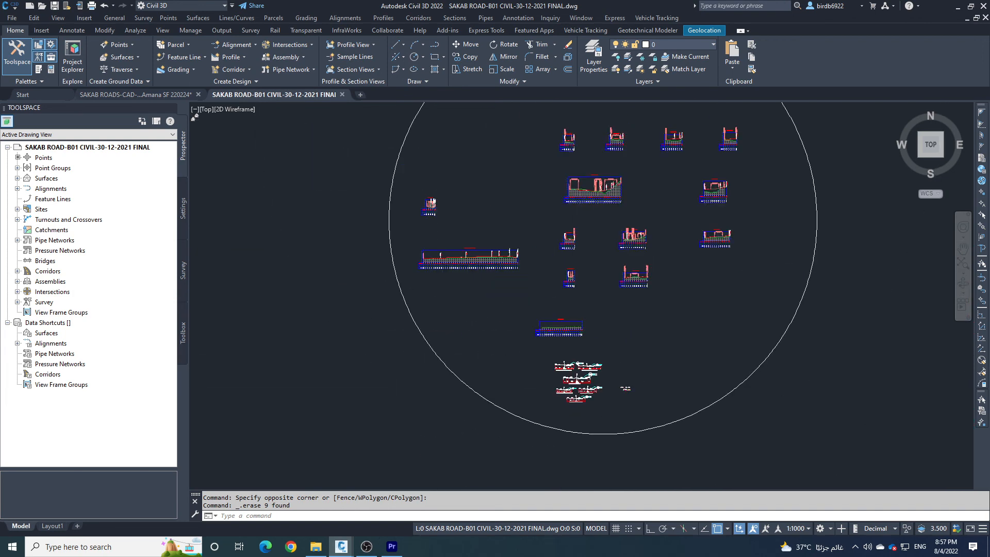
pyautogui.scroll(-5, 577, 360)
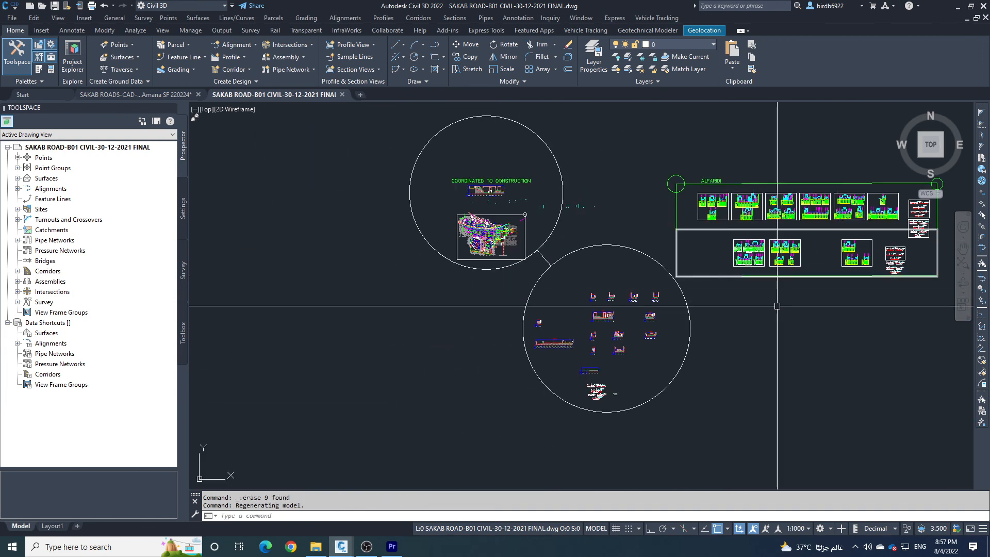
pyautogui.scroll(5, 448, 296)
pyautogui.scroll(5, 483, 264)
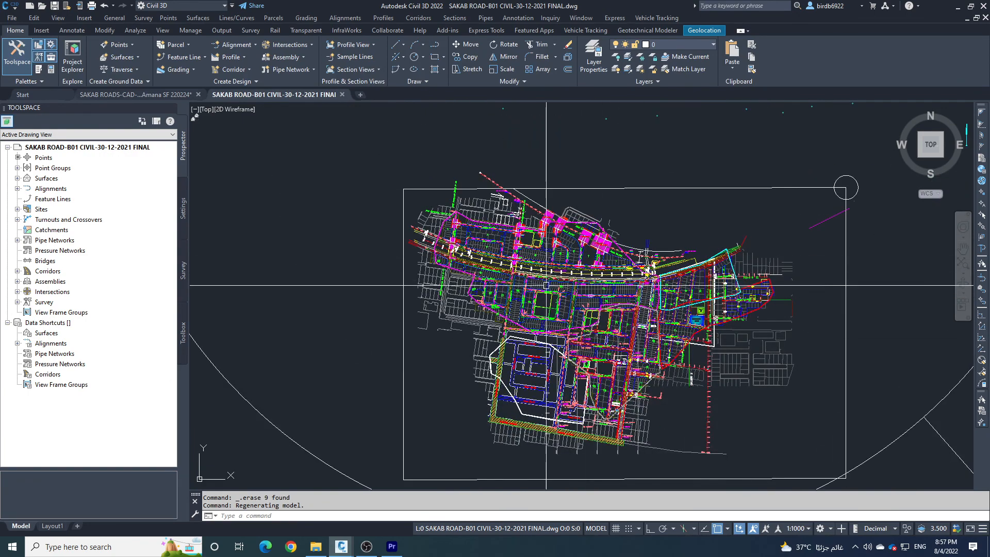
pyautogui.scroll(-5, 483, 264)
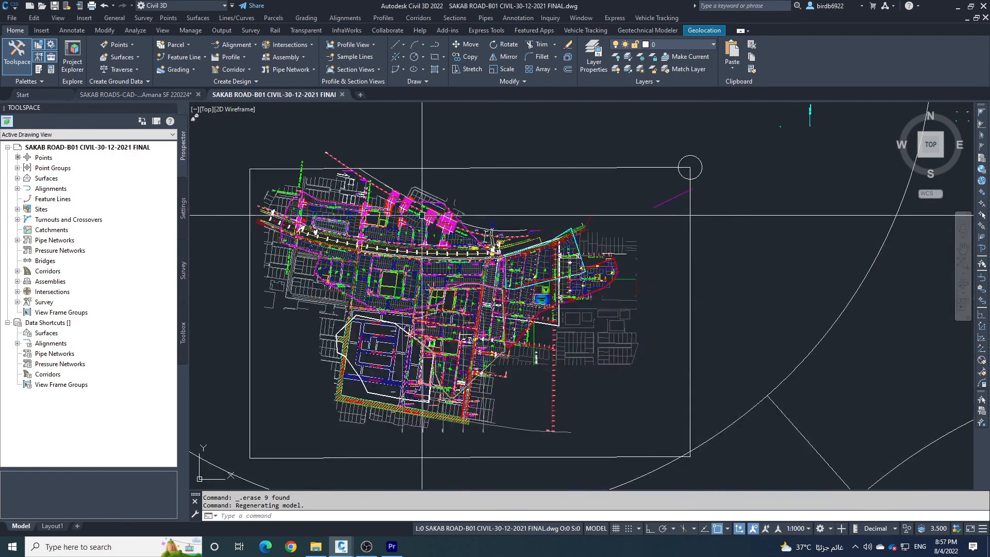
pyautogui.scroll(4, 417, 232)
pyautogui.scroll(-6, 418, 232)
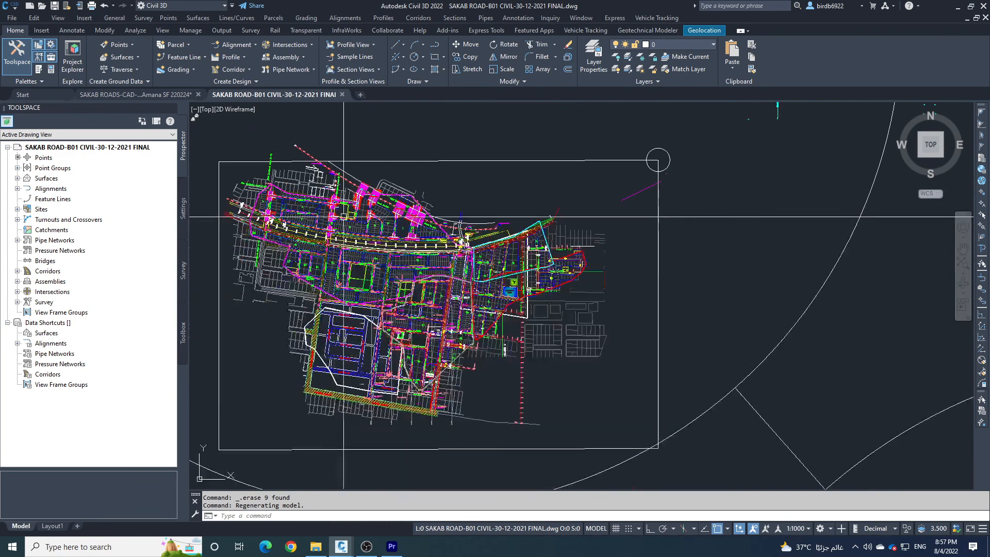
pyautogui.scroll(-4, 392, 289)
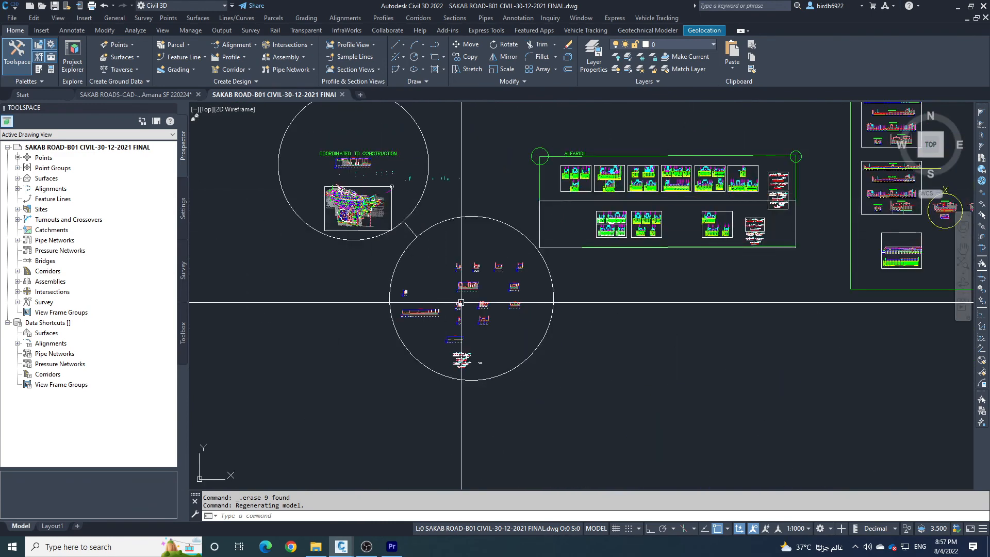
# Compare the dimensioned 25 m assembly with the 25.00 m typical cross section for RD 8&5&14&25&21
pyautogui.scroll(6, 493, 327)
pyautogui.scroll(8, 494, 327)
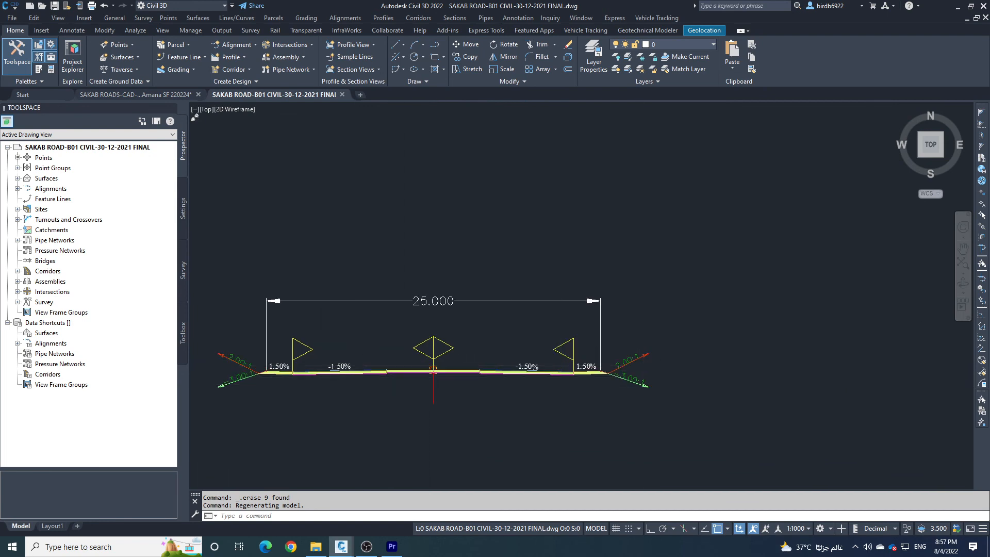
pyautogui.scroll(-5, 696, 376)
pyautogui.scroll(-6, 724, 391)
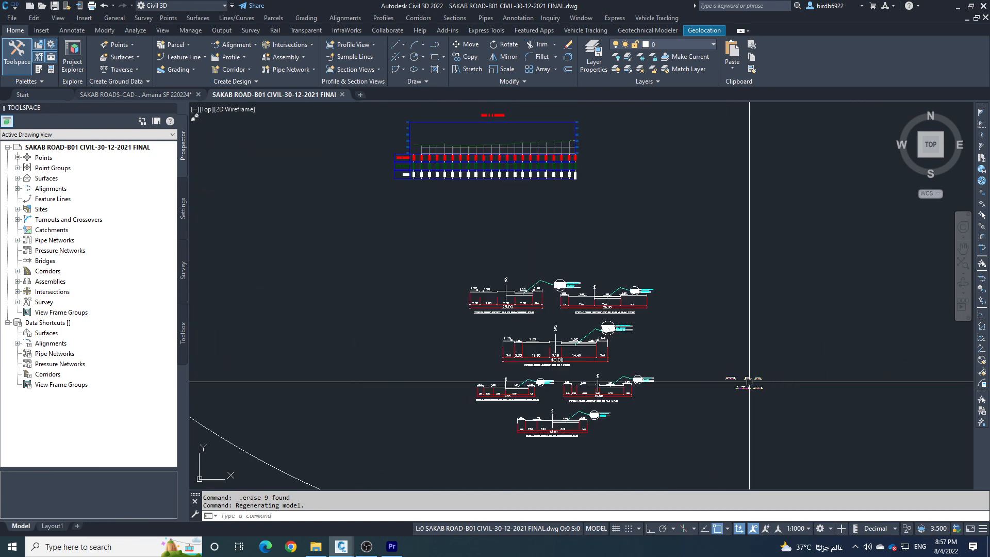
pyautogui.scroll(8, 483, 321)
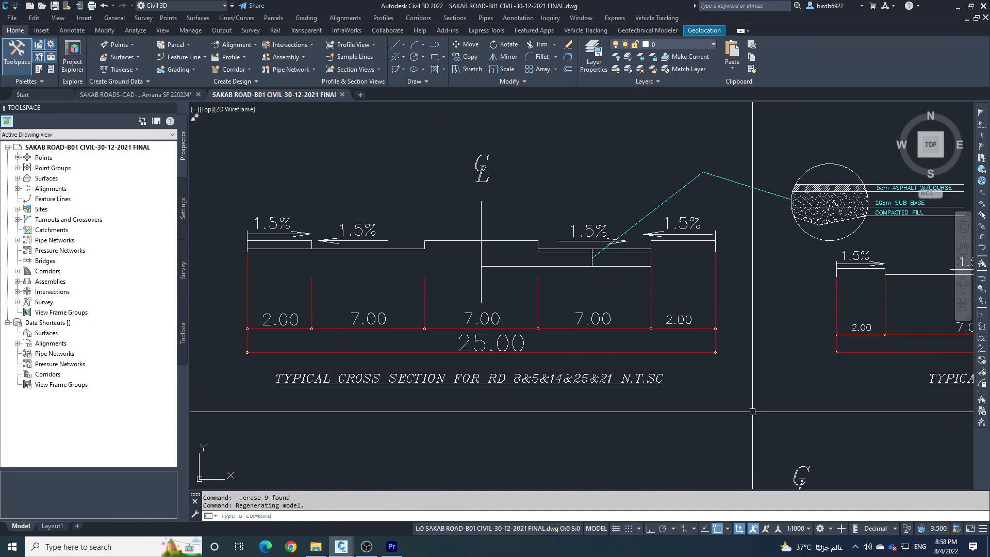
pyautogui.moveTo(752, 411)
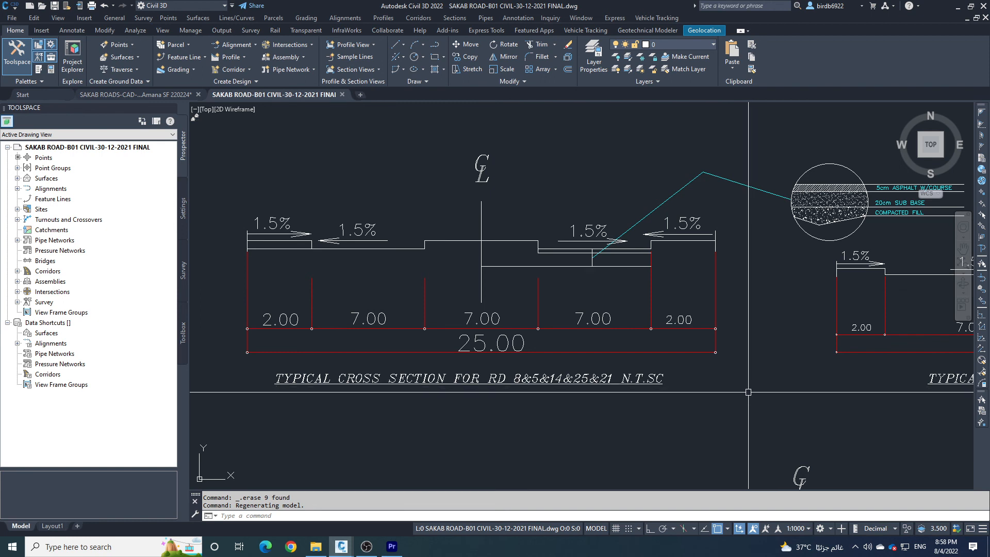
pyautogui.scroll(-2, 724, 387)
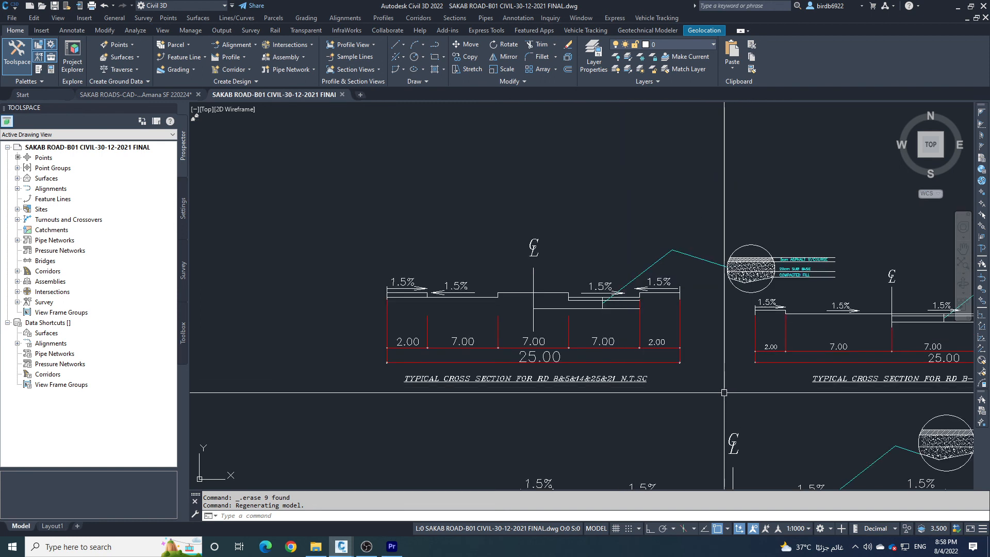